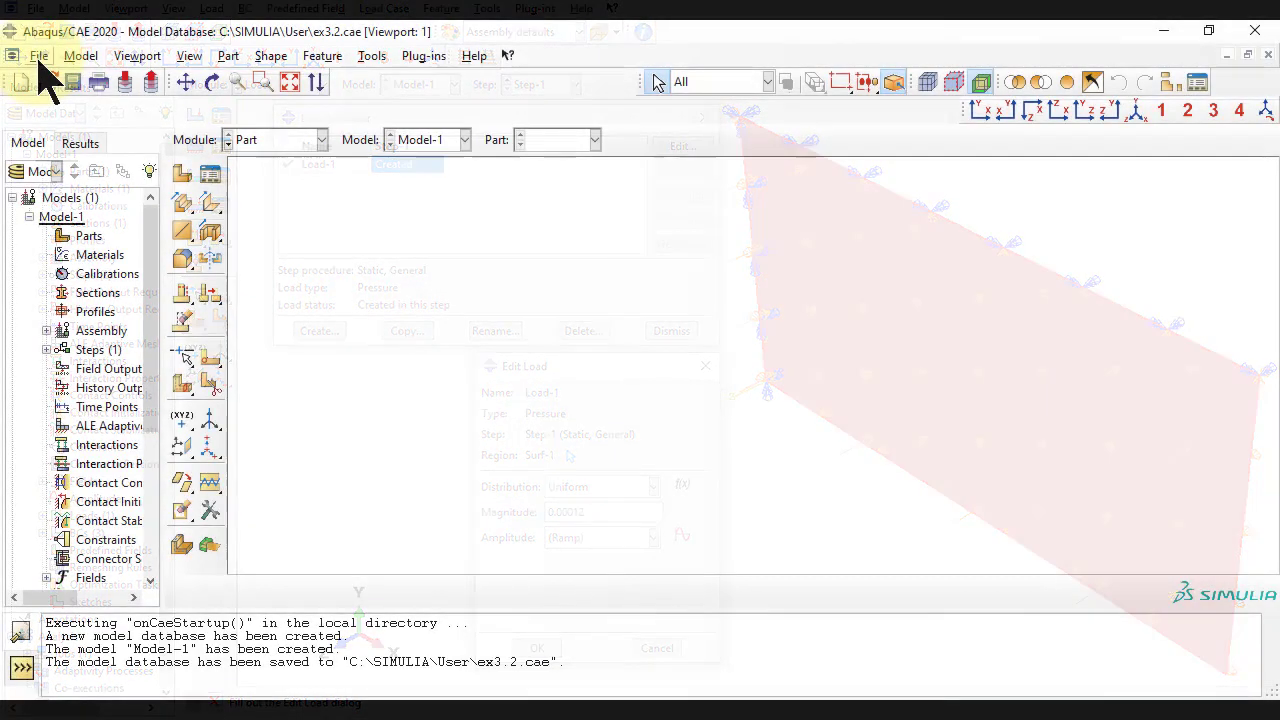
# Step: Create a new directory named Ex_3.2 inside C:\SIMULIA\User while choosing the work directory
pyautogui.click(39, 56)
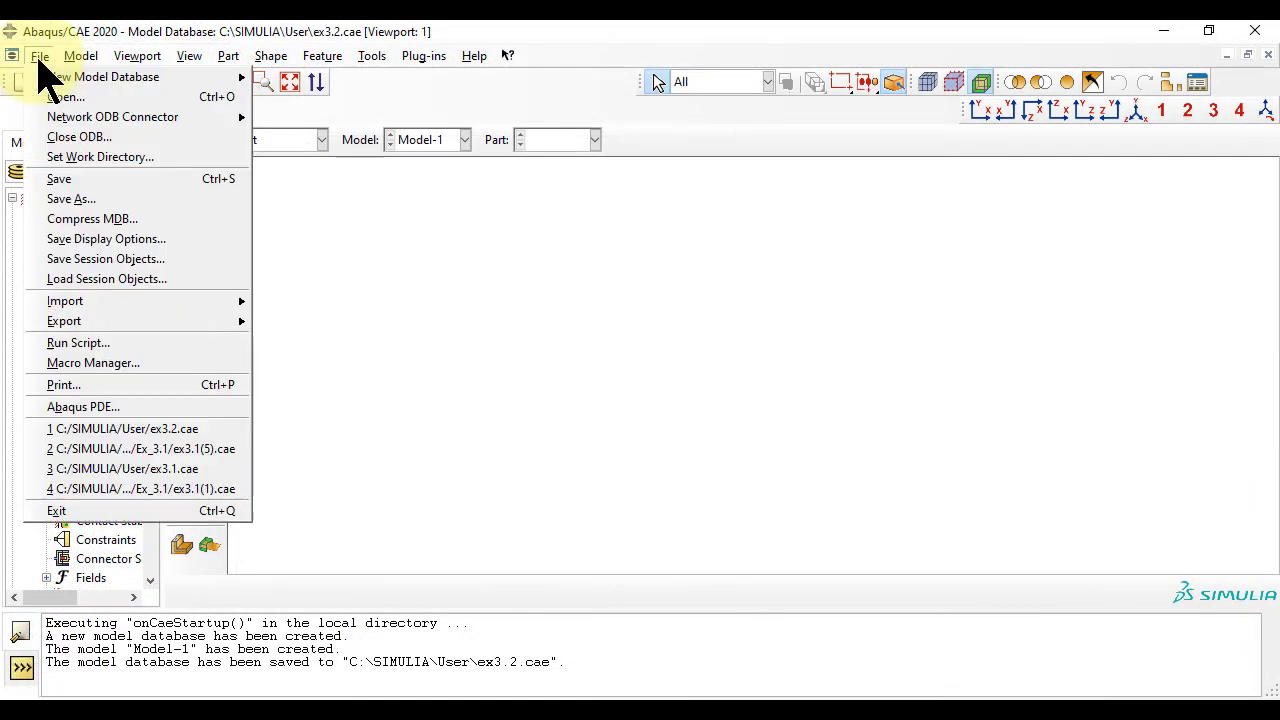
pyautogui.click(80, 157)
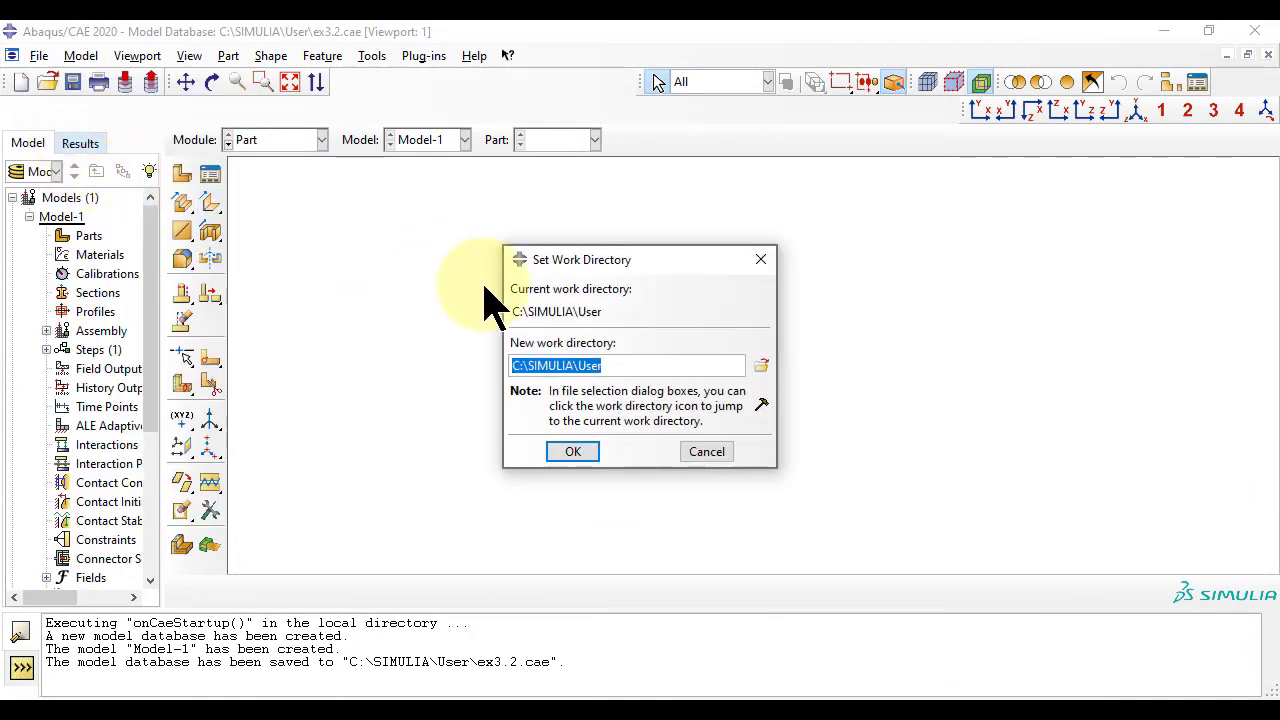
pyautogui.click(607, 365)
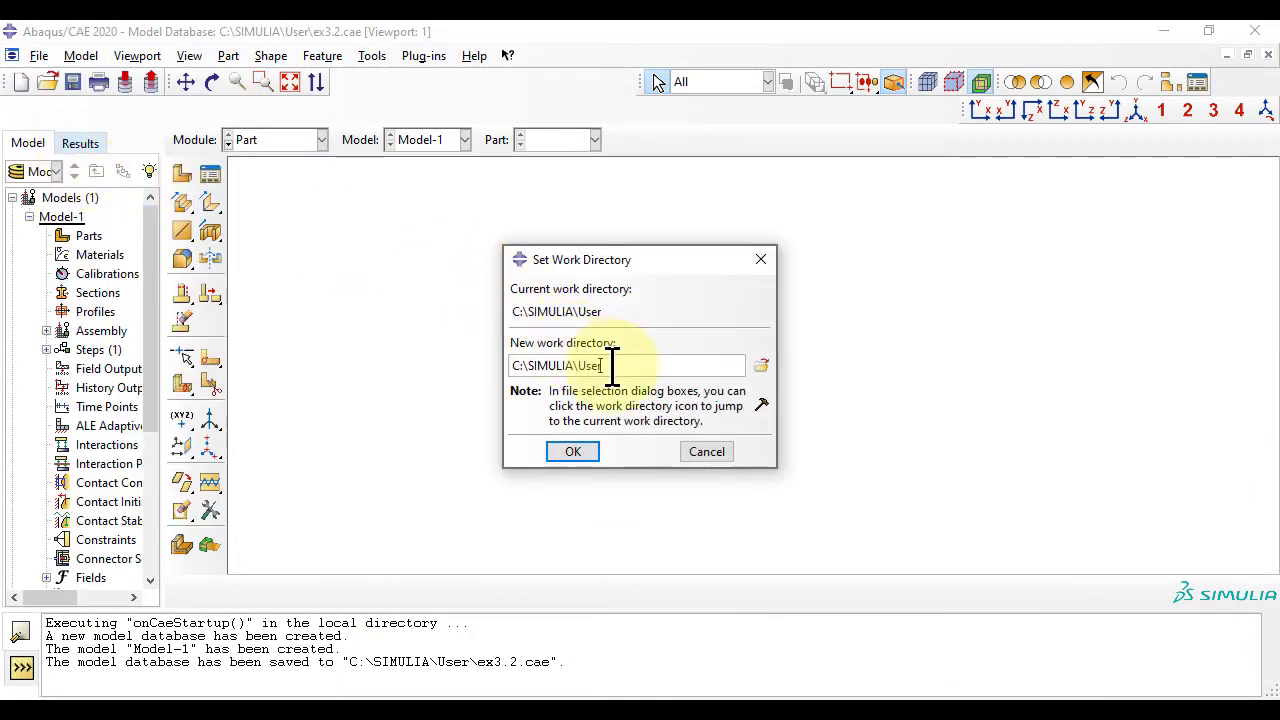
pyautogui.click(766, 366)
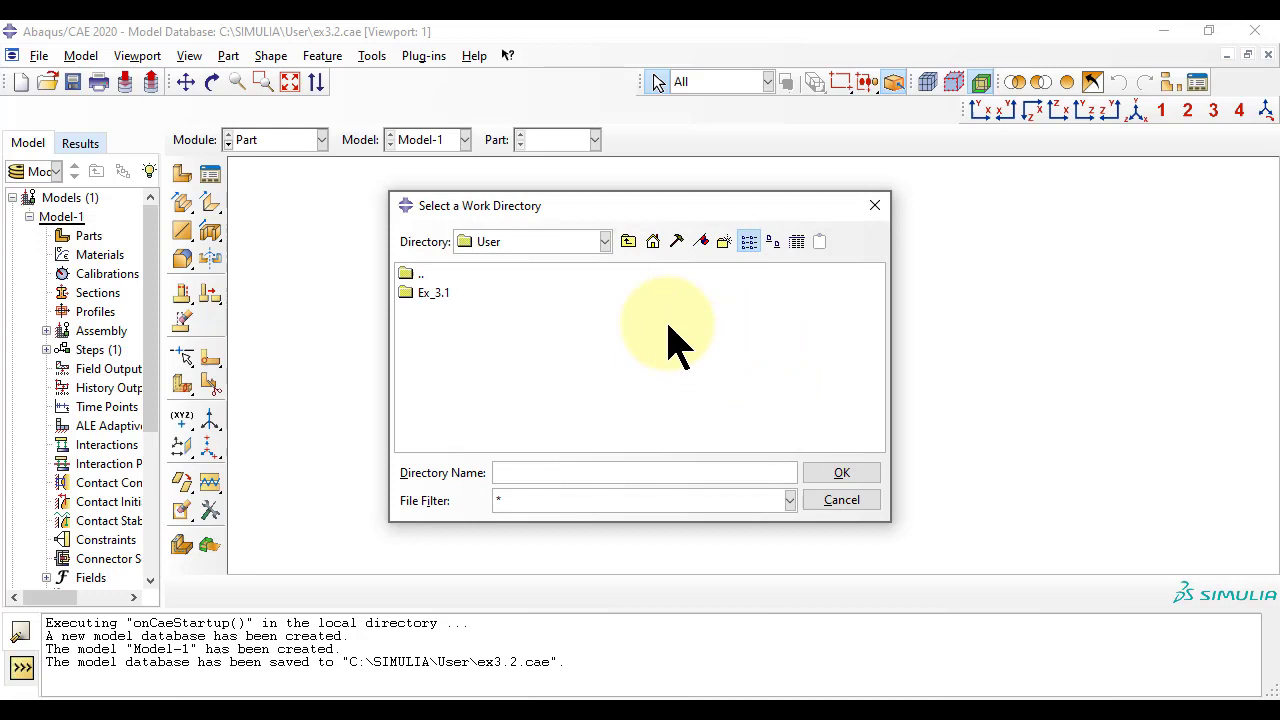
pyautogui.click(724, 244)
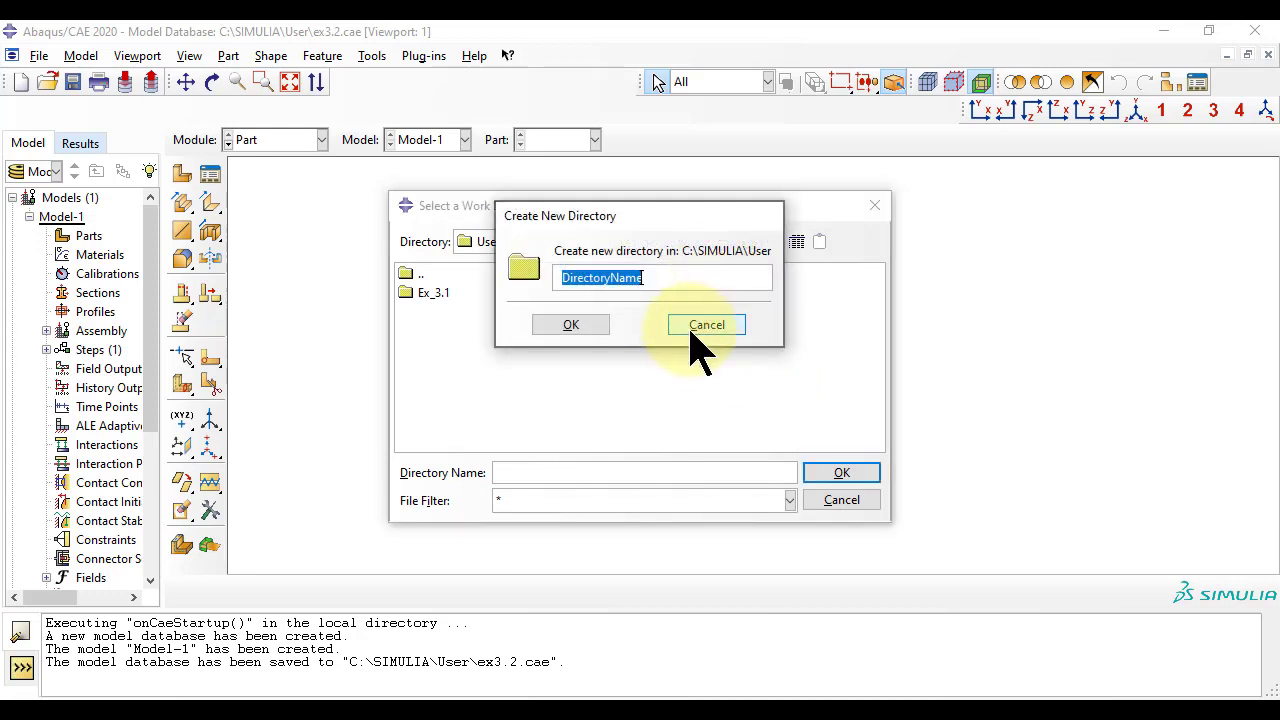
pyautogui.write('Ex')
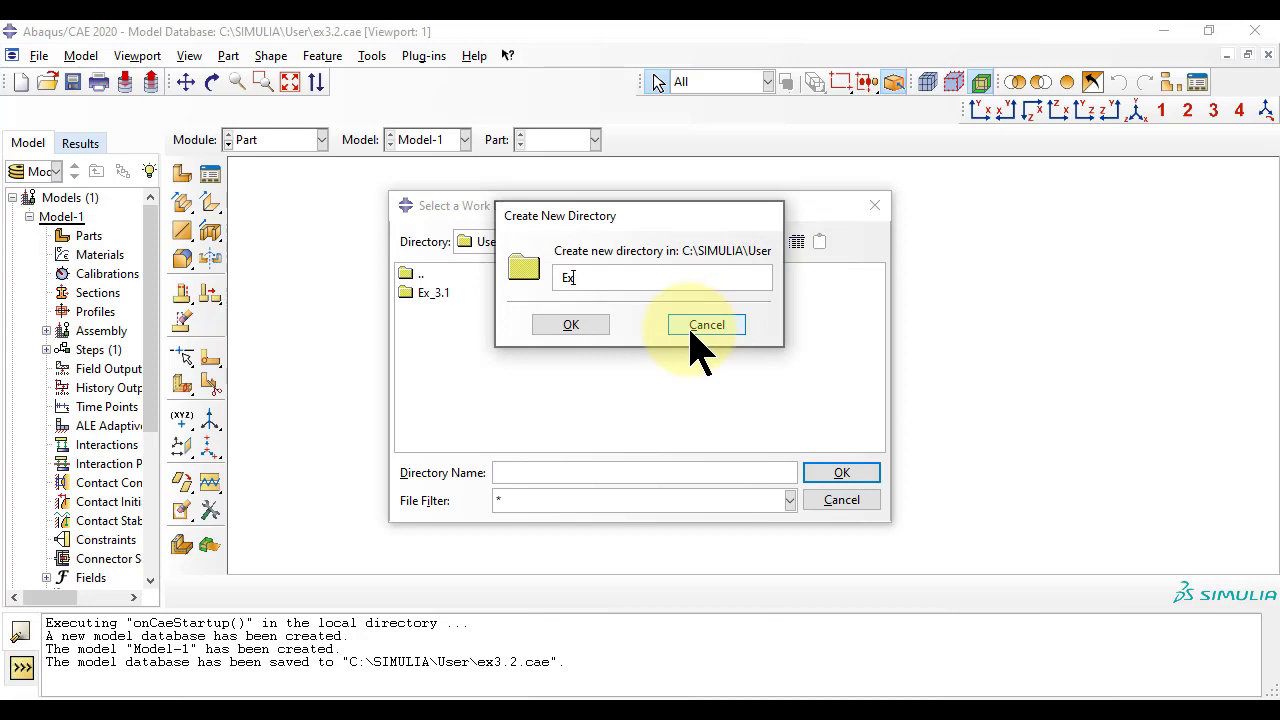
pyautogui.write('_3.2')
pyautogui.click(580, 325)
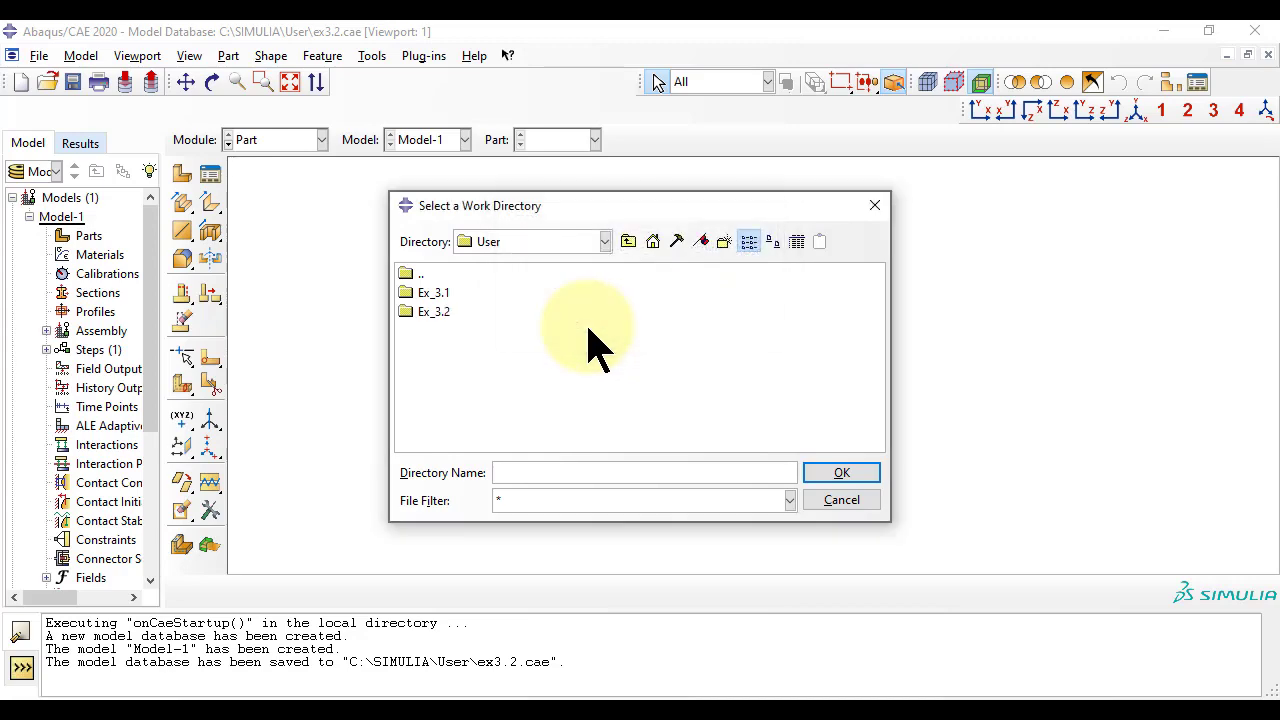
# Step: Set the Ex_3.2 folder as the new work directory
pyautogui.click(434, 312)
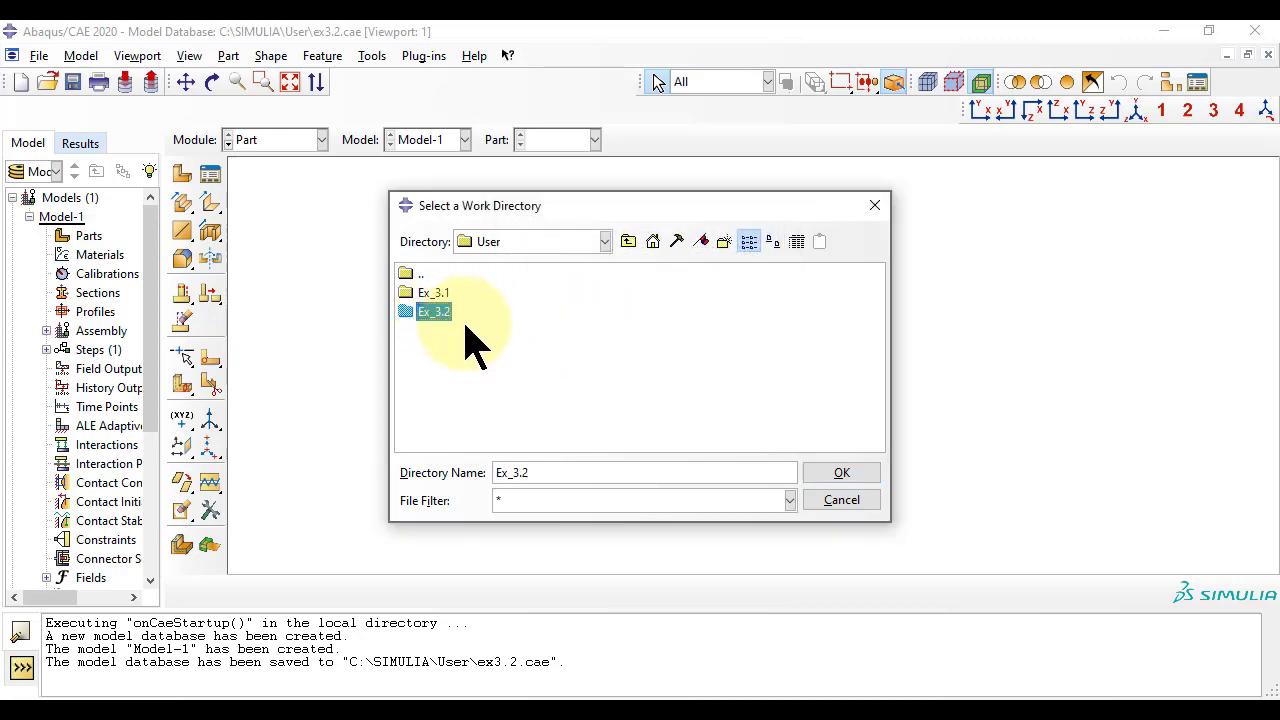
pyautogui.click(841, 476)
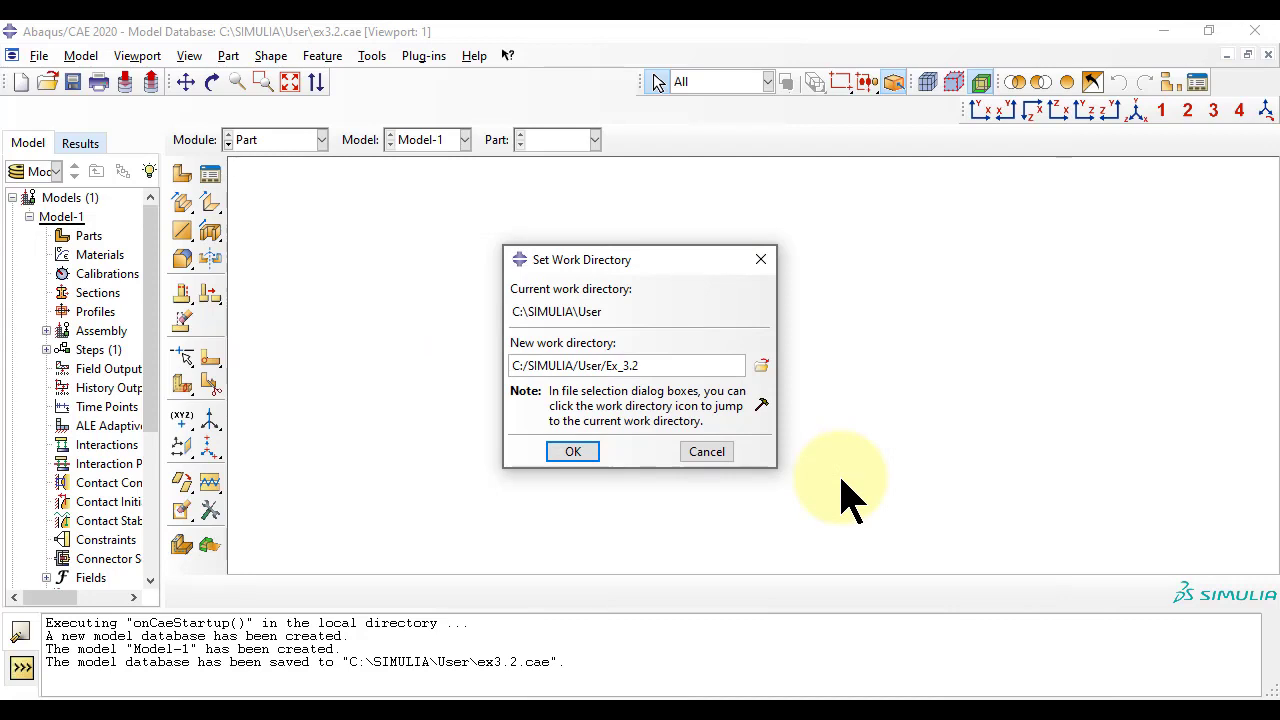
pyautogui.click(573, 454)
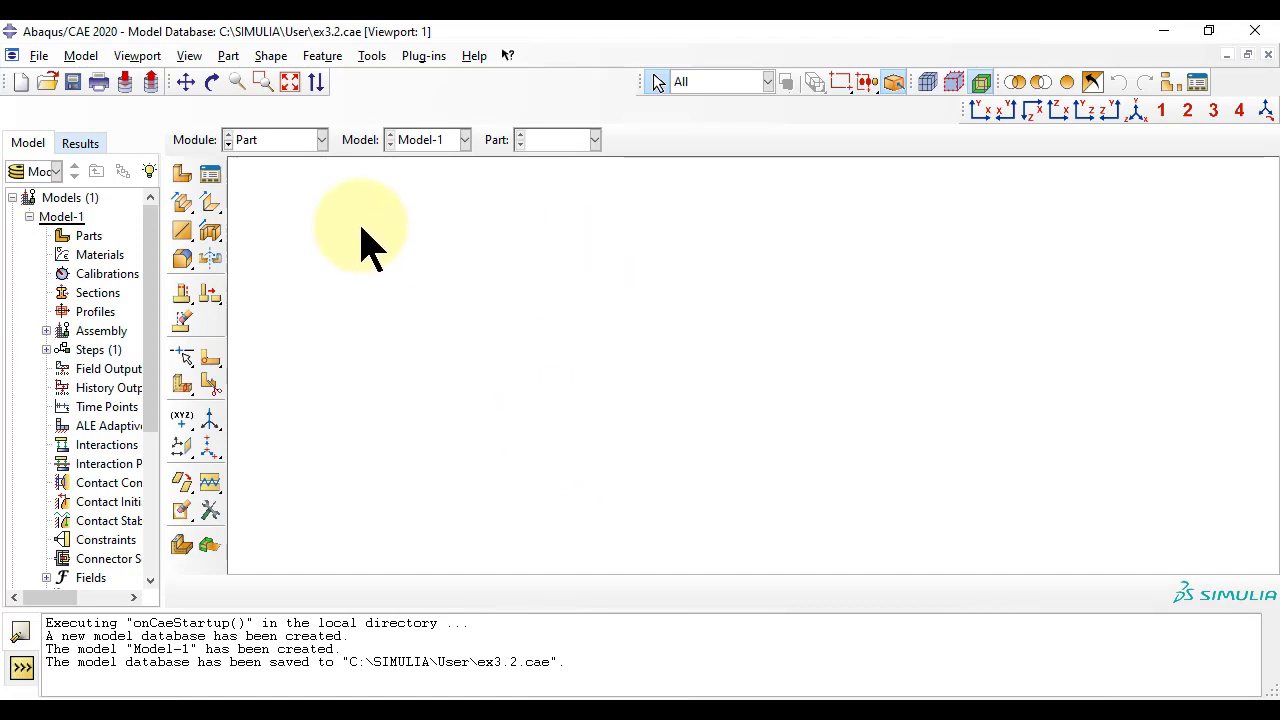
# Step: Create a 3D deformable part with a planar shell base feature and an approximate size of 4000
pyautogui.click(228, 56)
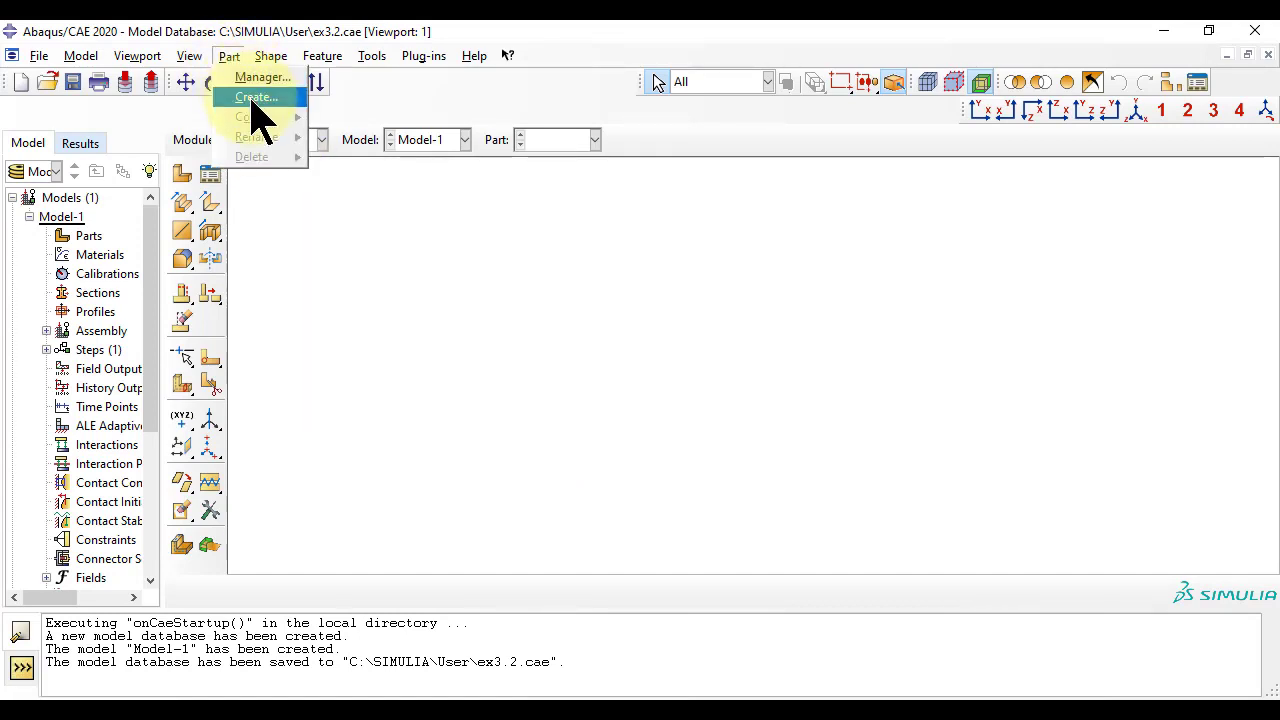
pyautogui.click(254, 98)
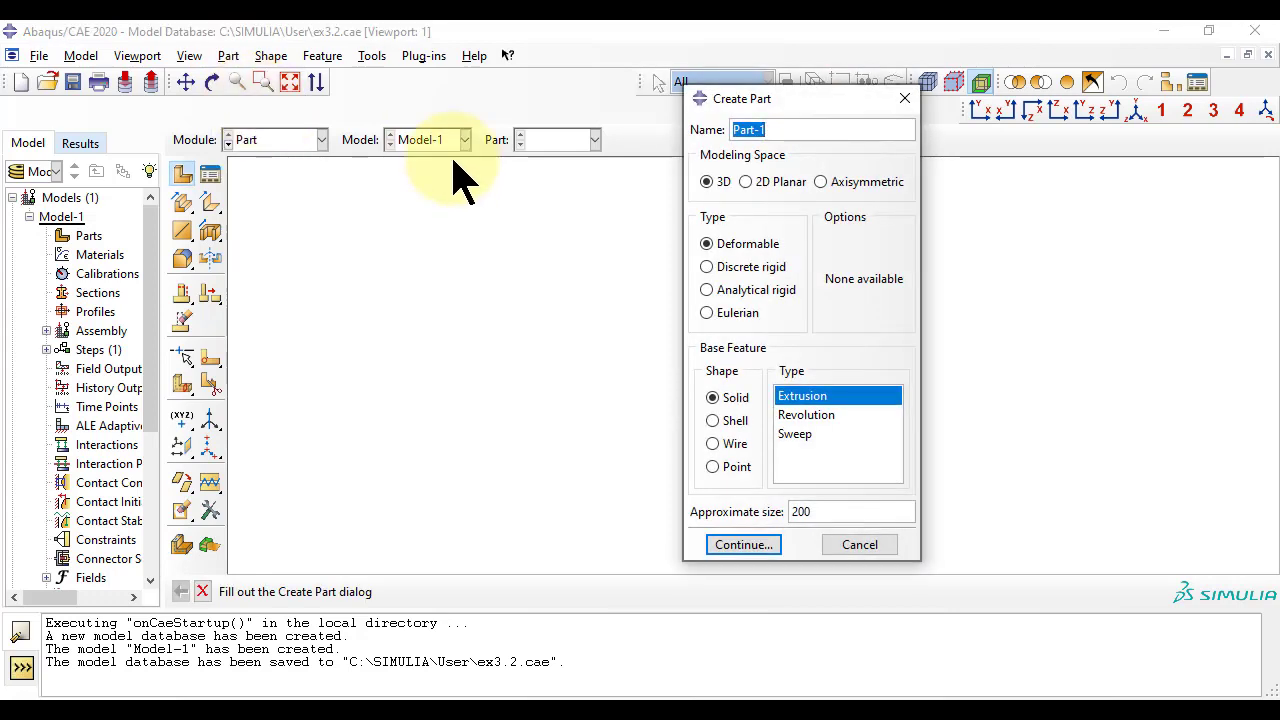
pyautogui.click(722, 186)
pyautogui.click(738, 244)
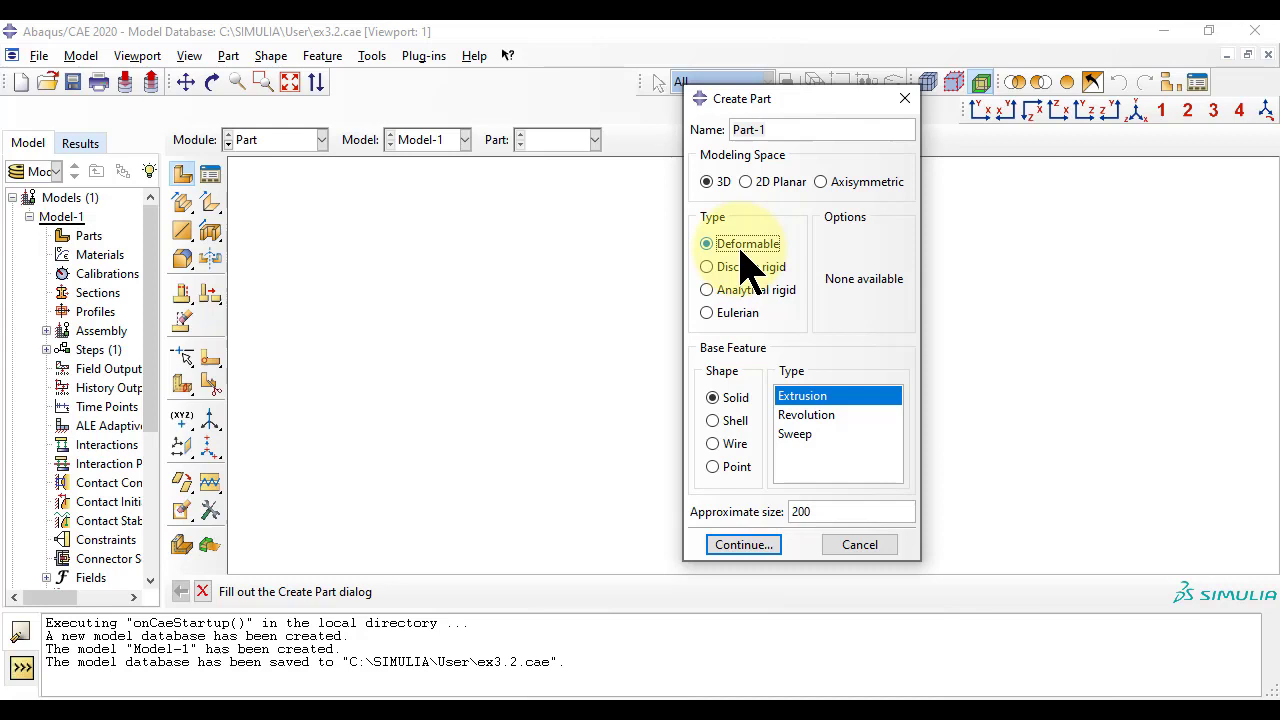
pyautogui.click(727, 424)
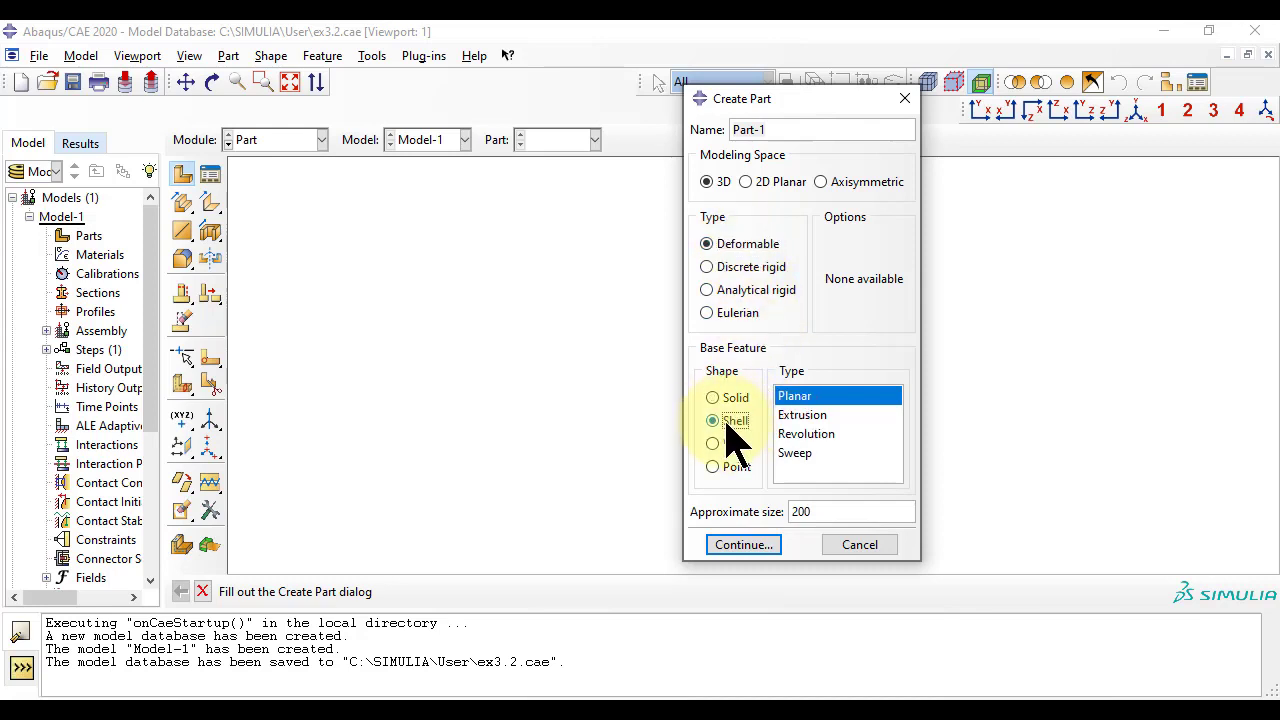
pyautogui.click(792, 397)
pyautogui.doubleClick(818, 512)
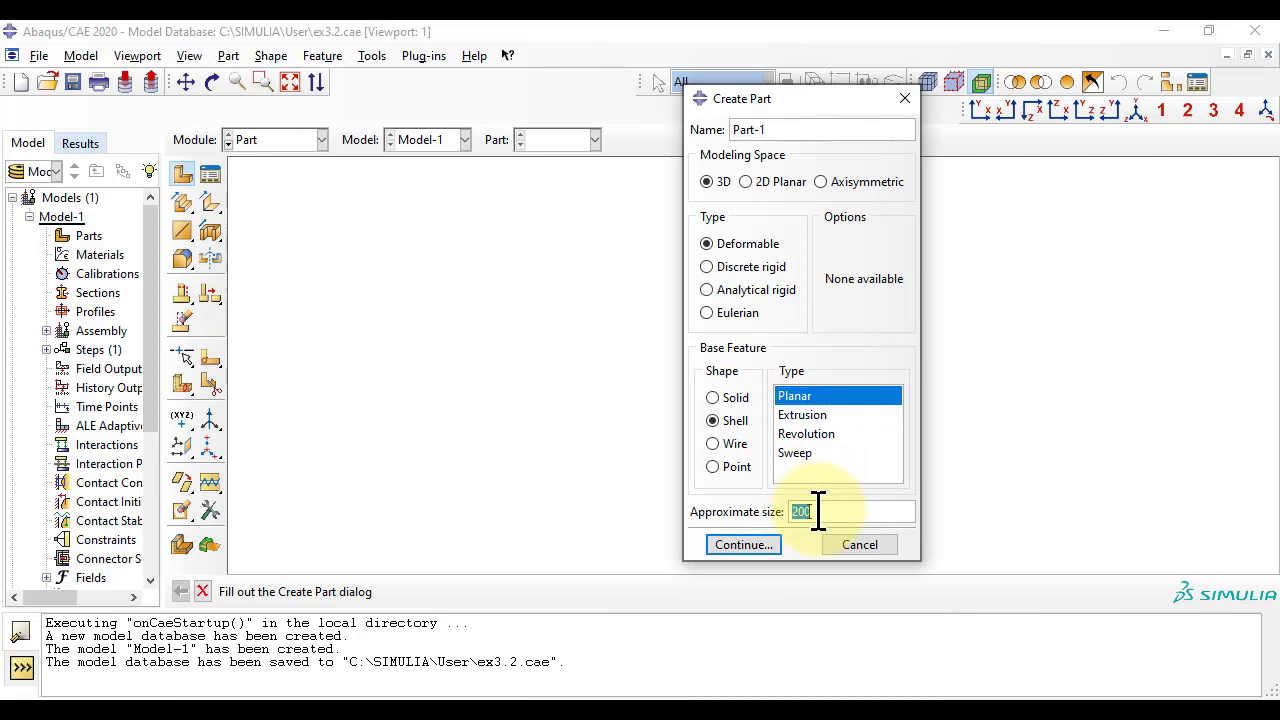
pyautogui.press('BackSpace')
pyautogui.write('4000')
pyautogui.click(740, 545)
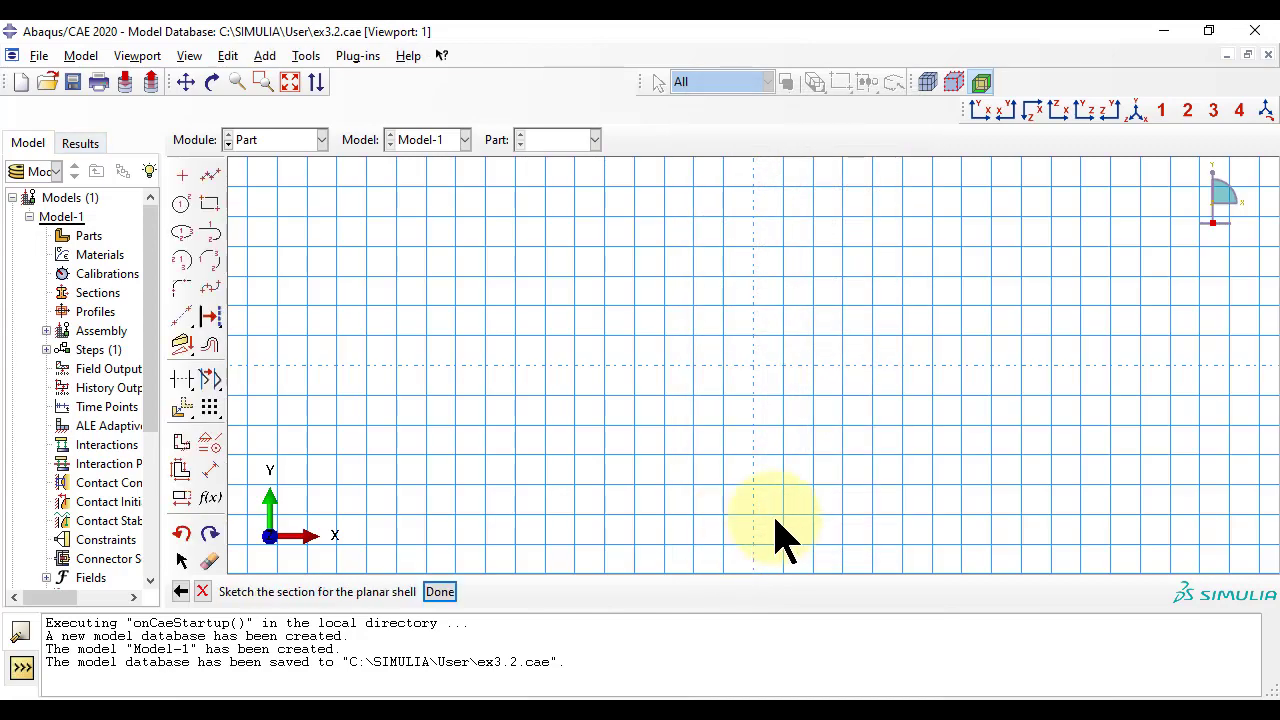
# Step: Sketch the shell section as a rectangle from corner 0,0 to 2000,1000 and finish the part
pyautogui.click(271, 62)
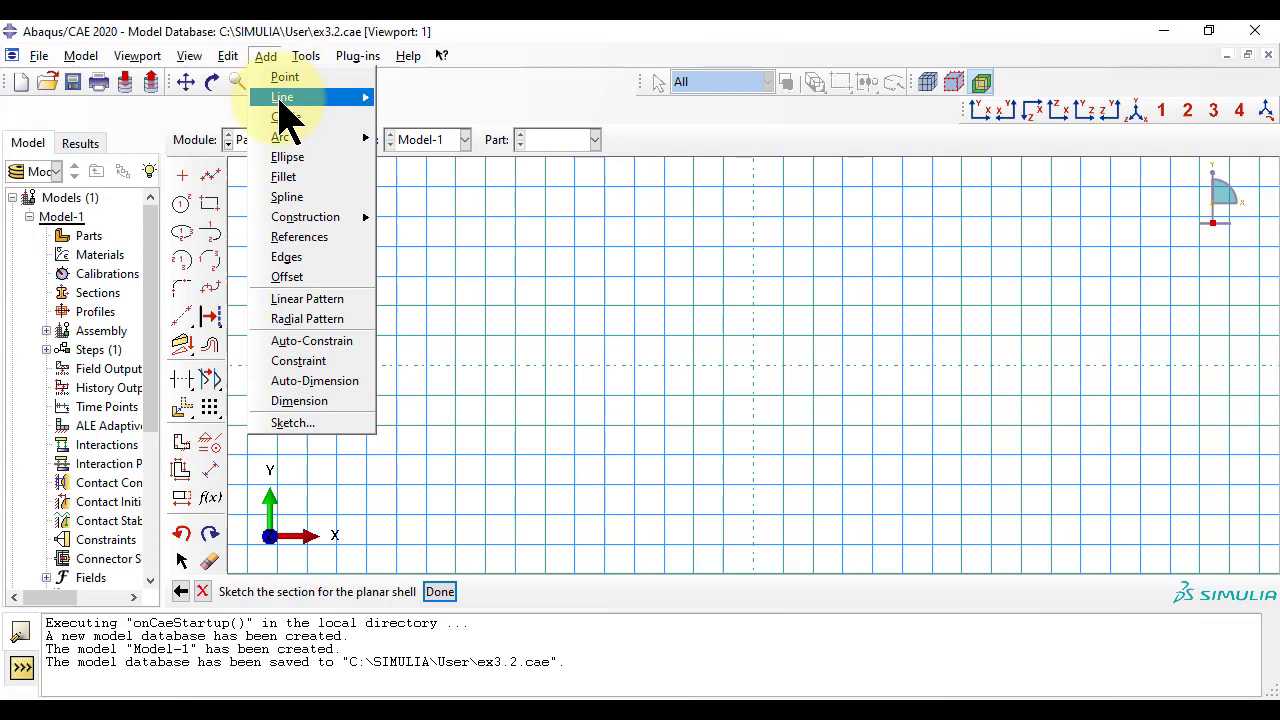
pyautogui.moveTo(282, 97)
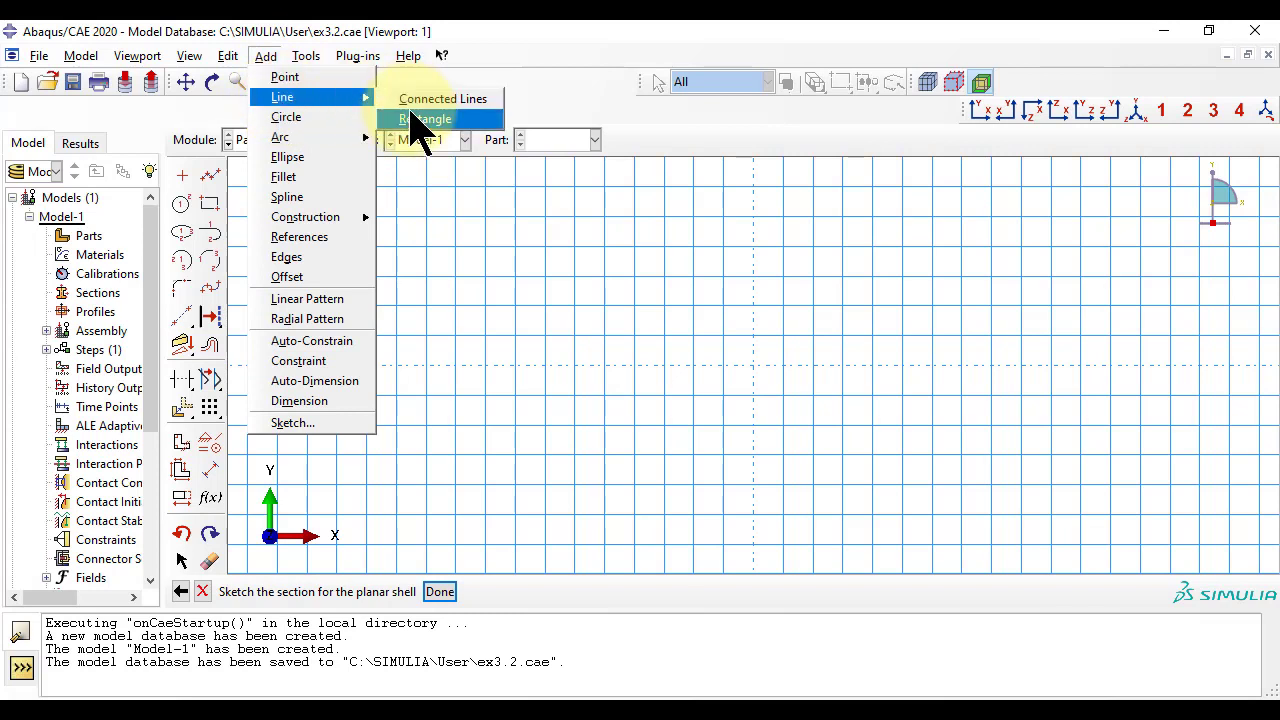
pyautogui.click(416, 120)
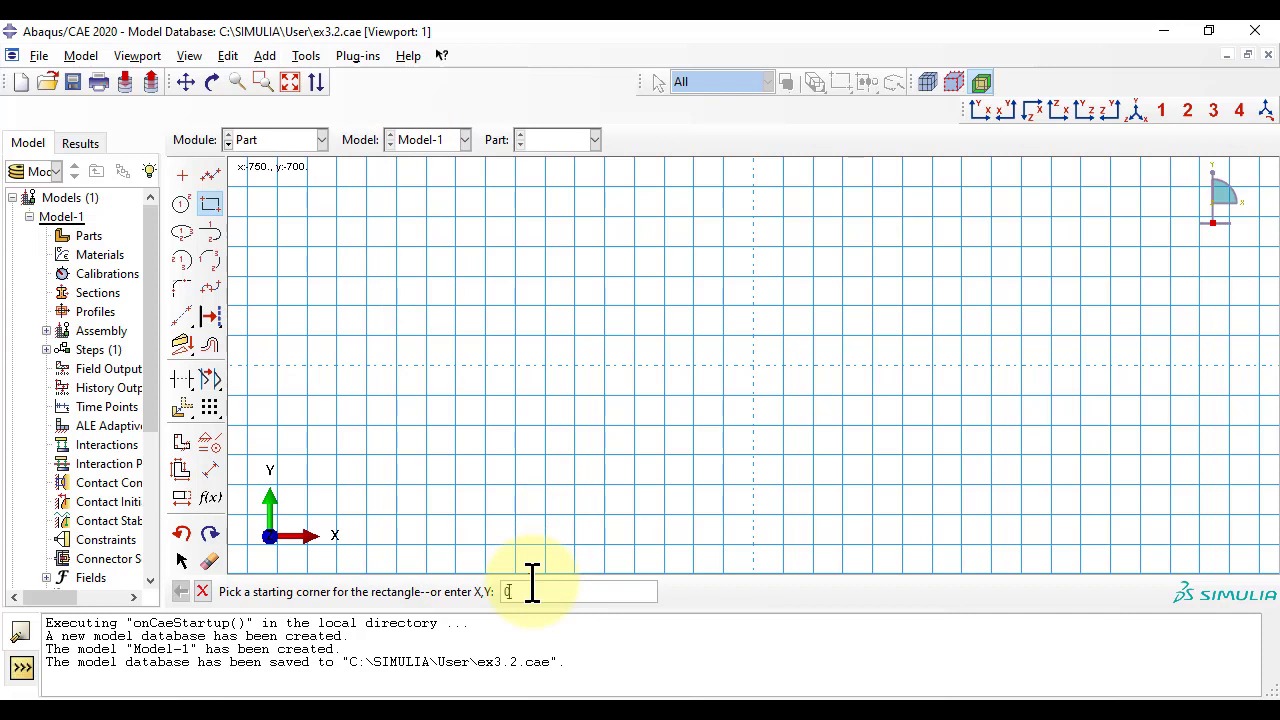
pyautogui.write('0,0')
pyautogui.press('Return')
pyautogui.write('200,')
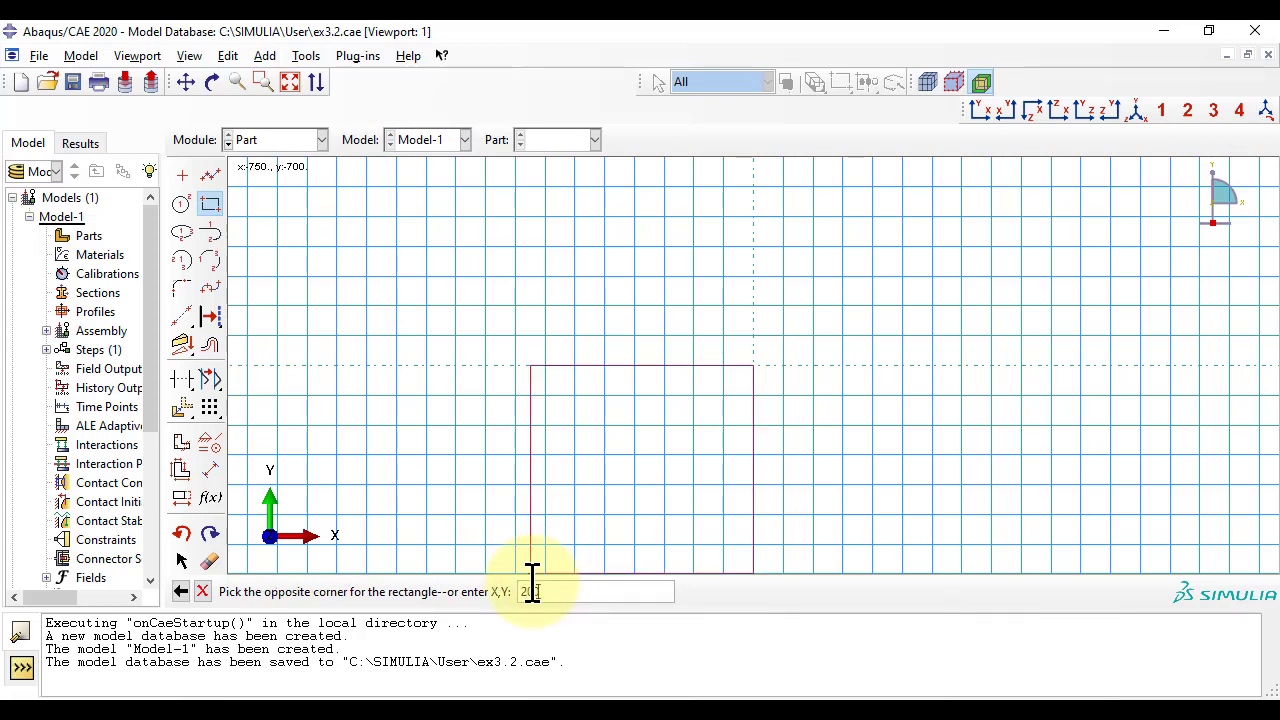
pyautogui.write('1000')
pyautogui.press('Return')
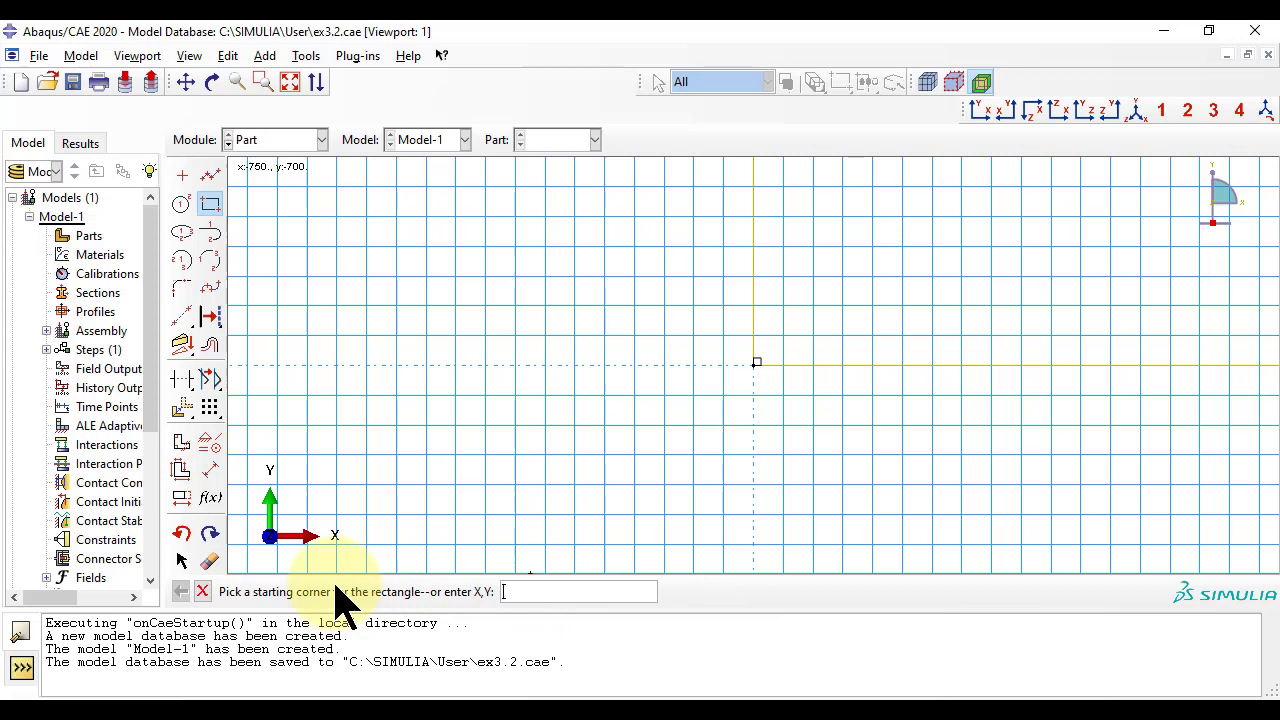
pyautogui.click(203, 591)
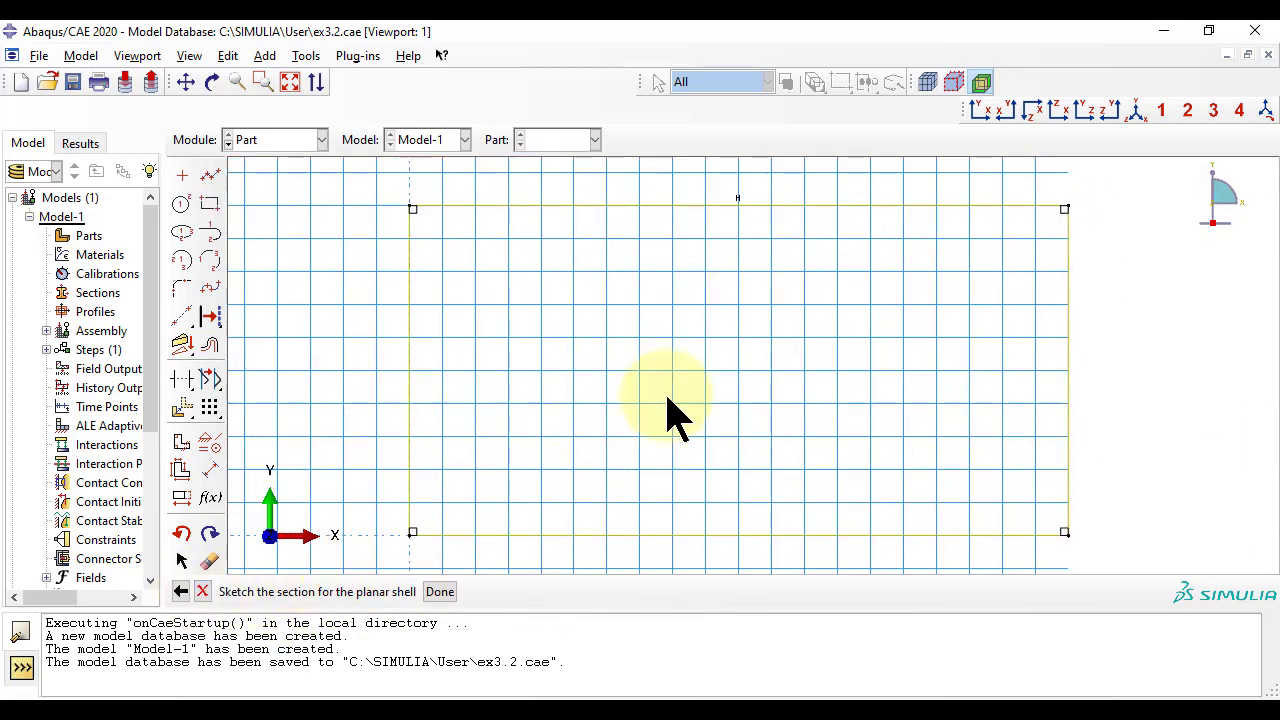
pyautogui.click(440, 592)
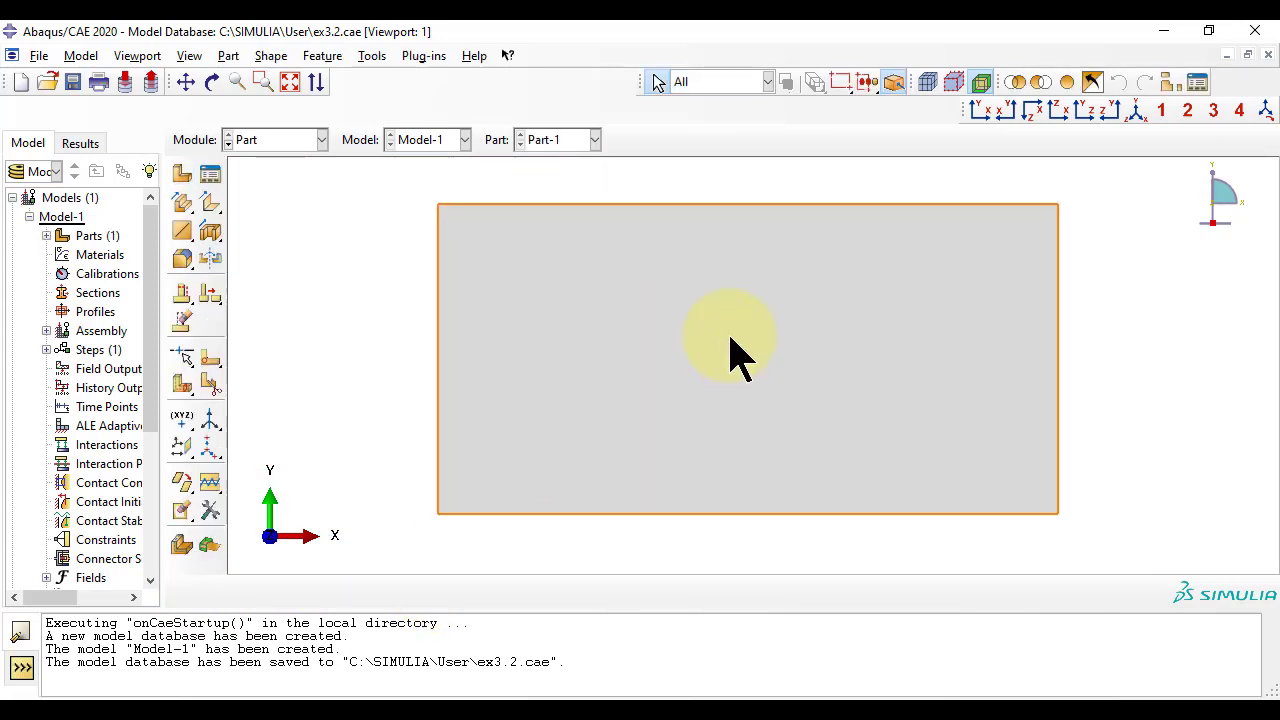
# Step: Create a material in the Property module with mechanical elastic behavior of type Orthotropic
pyautogui.click(310, 140)
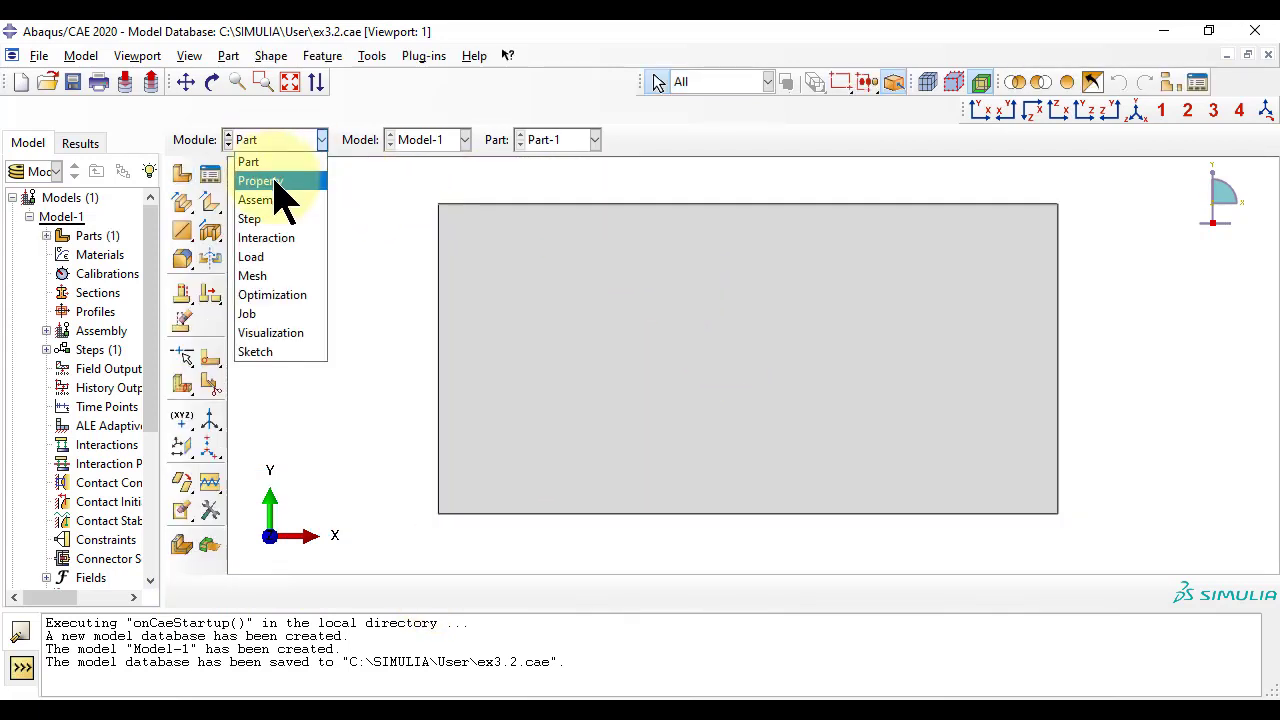
pyautogui.click(275, 180)
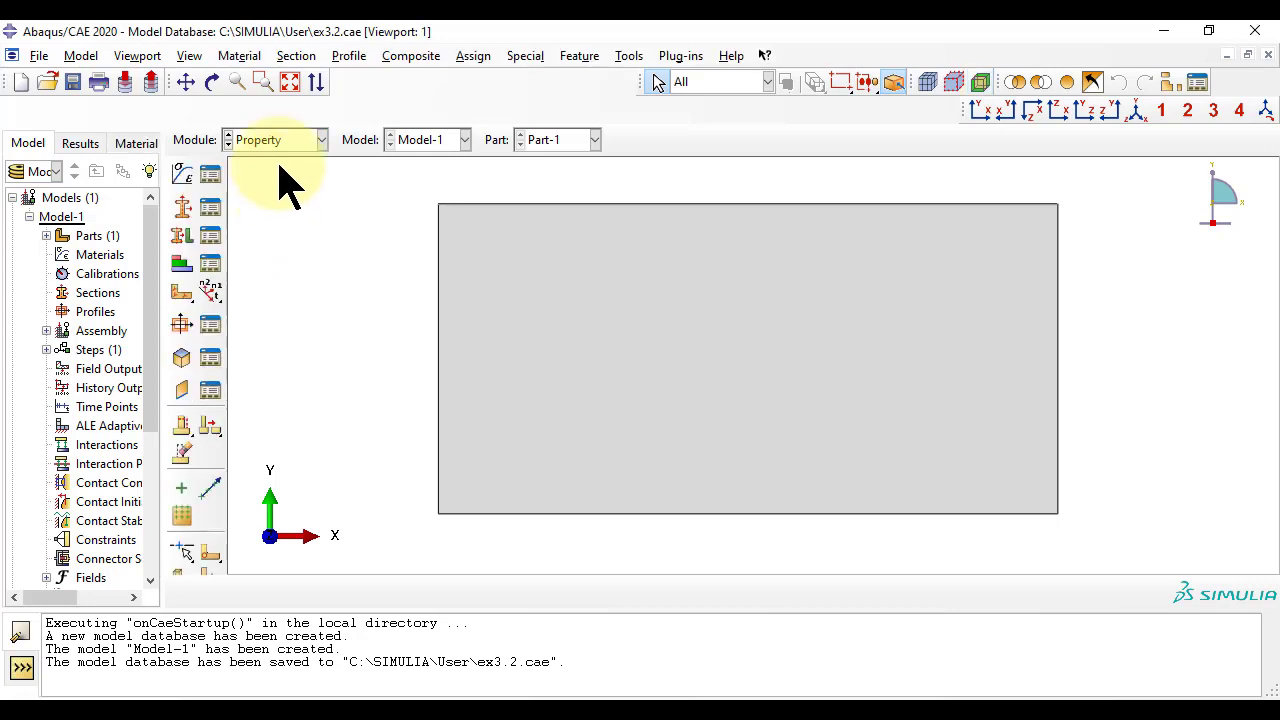
pyautogui.click(252, 58)
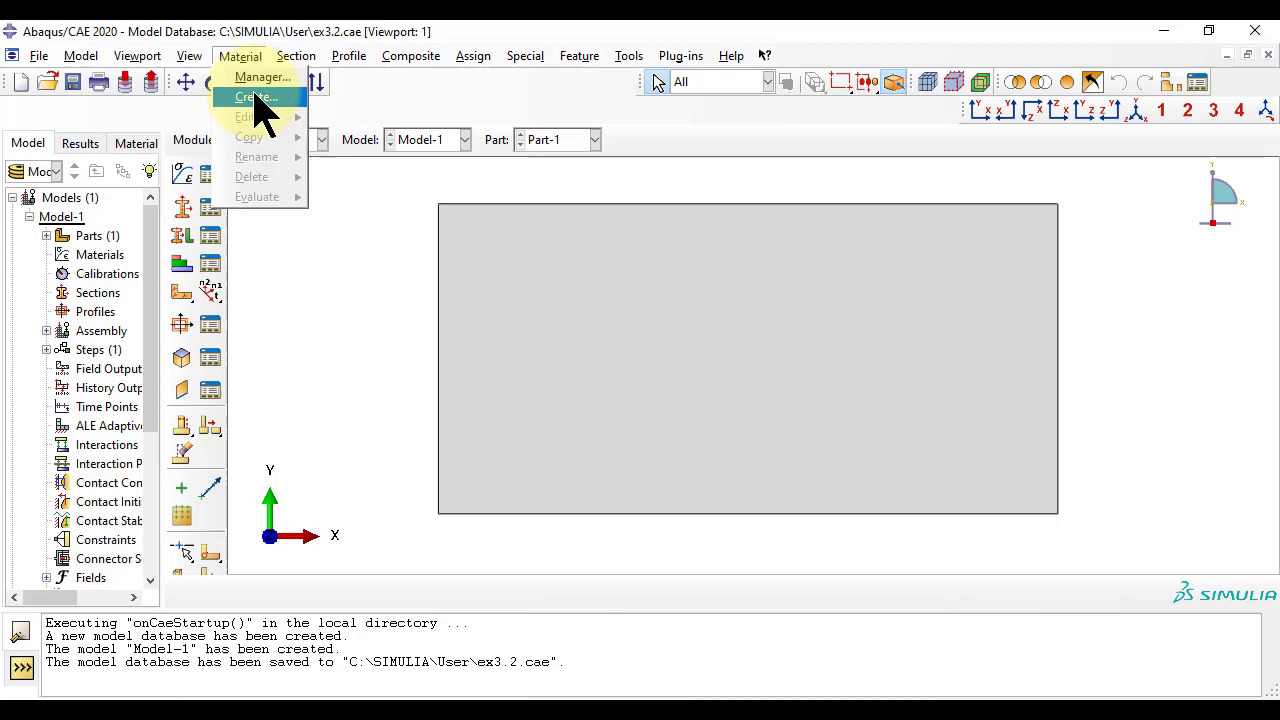
pyautogui.click(255, 97)
pyautogui.click(175, 265)
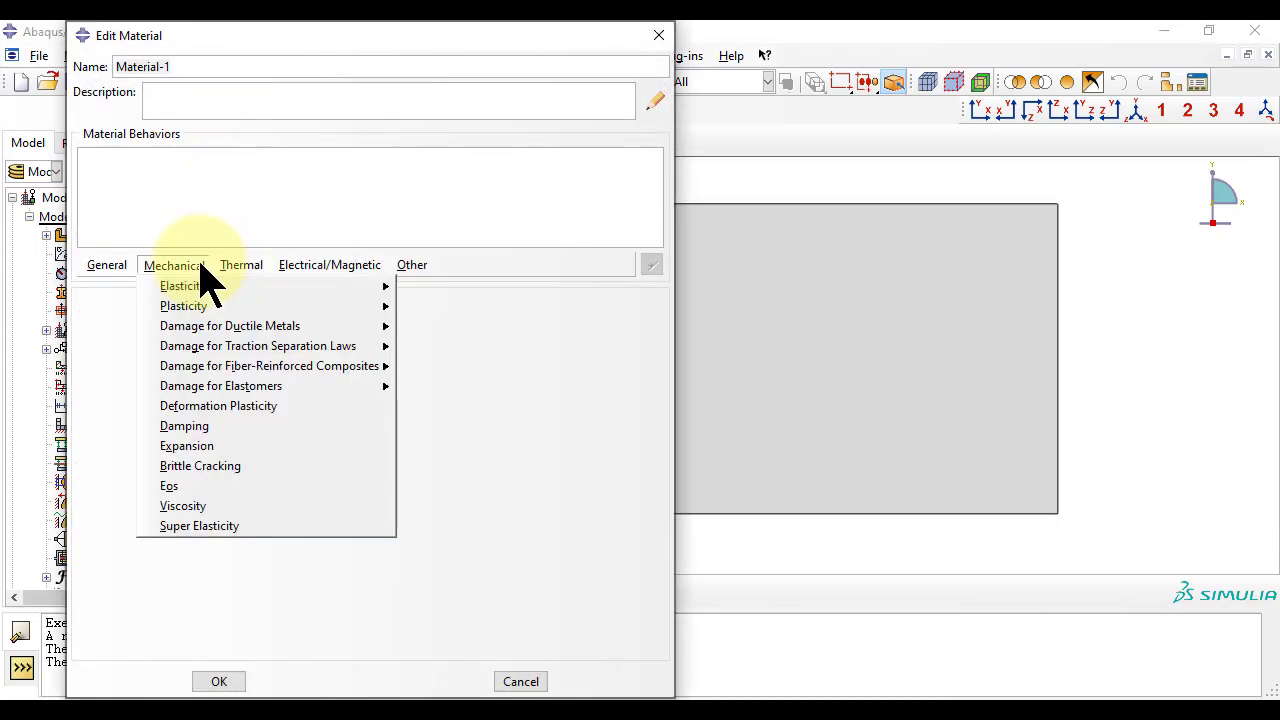
pyautogui.moveTo(195, 288)
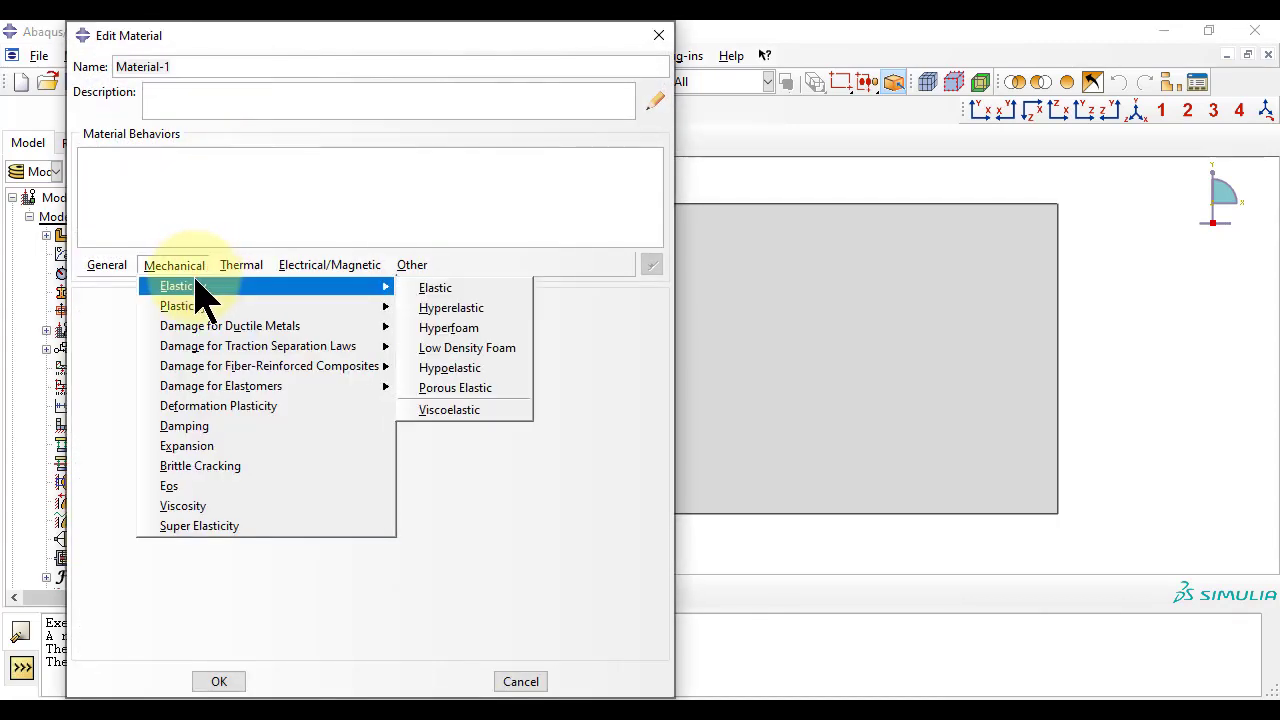
pyautogui.click(437, 290)
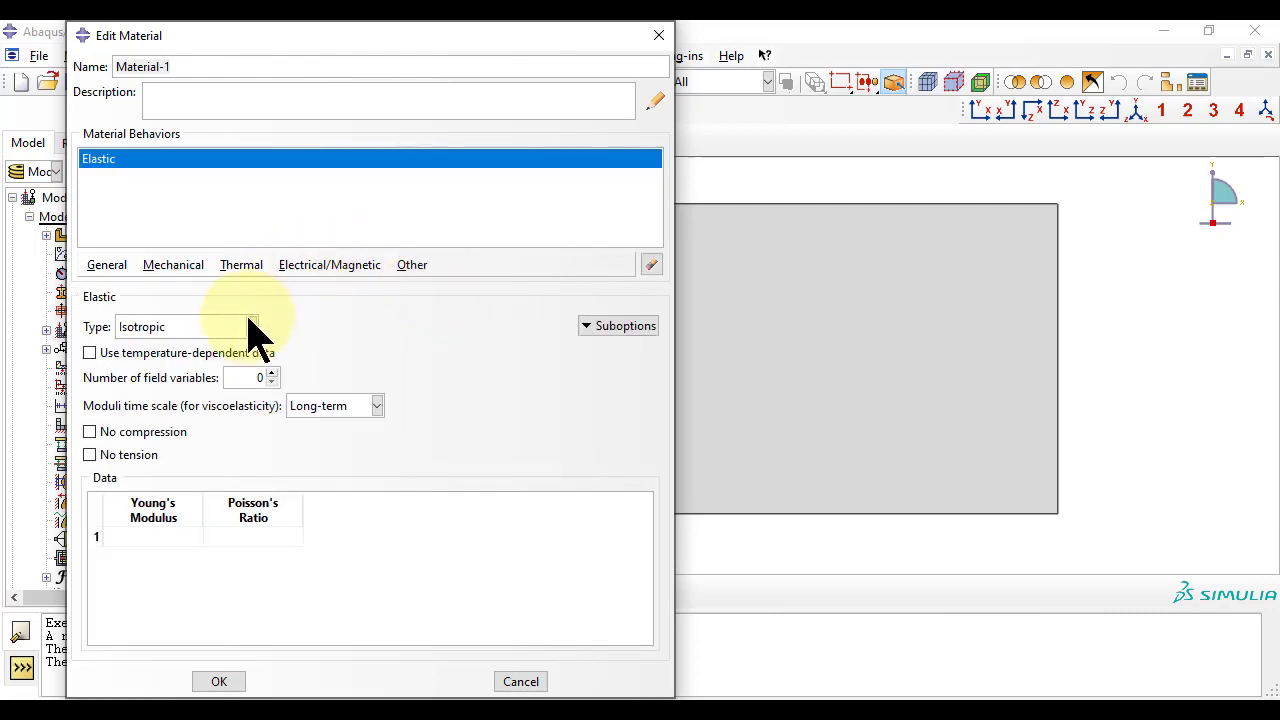
pyautogui.click(250, 326)
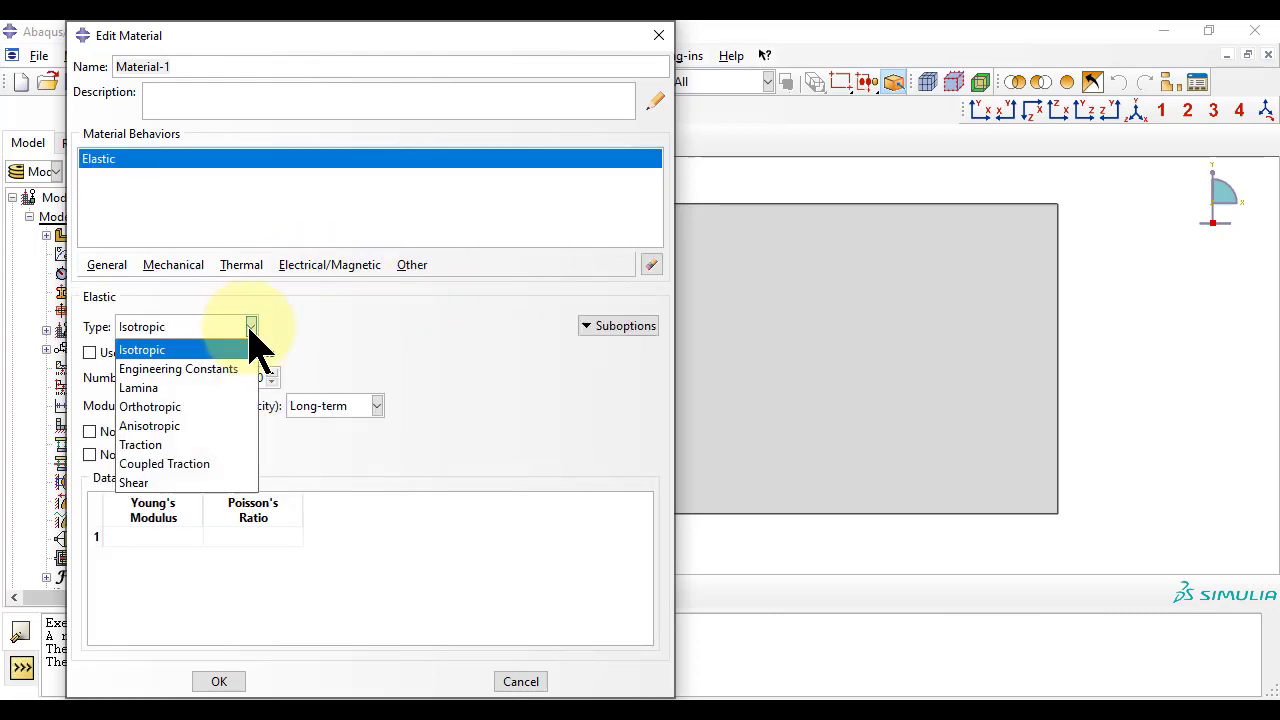
pyautogui.click(160, 410)
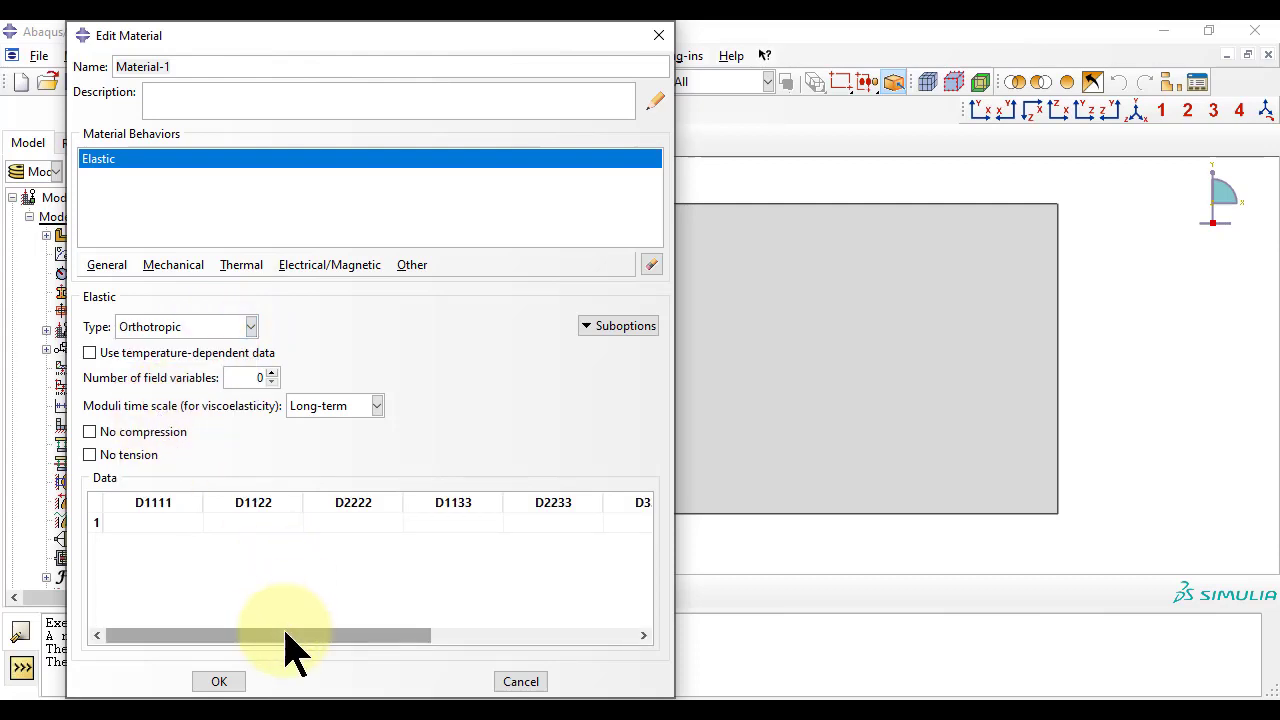
# Step: Enter the material's D1111 to D2323 stiffnesses as 136222.4, 3908.70, 9251.35, 3908.70, 3731.31, 9251.35, 4306.00, 4306.00 and 2760.00, and accept the material
pyautogui.moveTo(287, 633); pyautogui.dragTo(229, 627)
pyautogui.moveTo(290, 635); pyautogui.dragTo(522, 636)
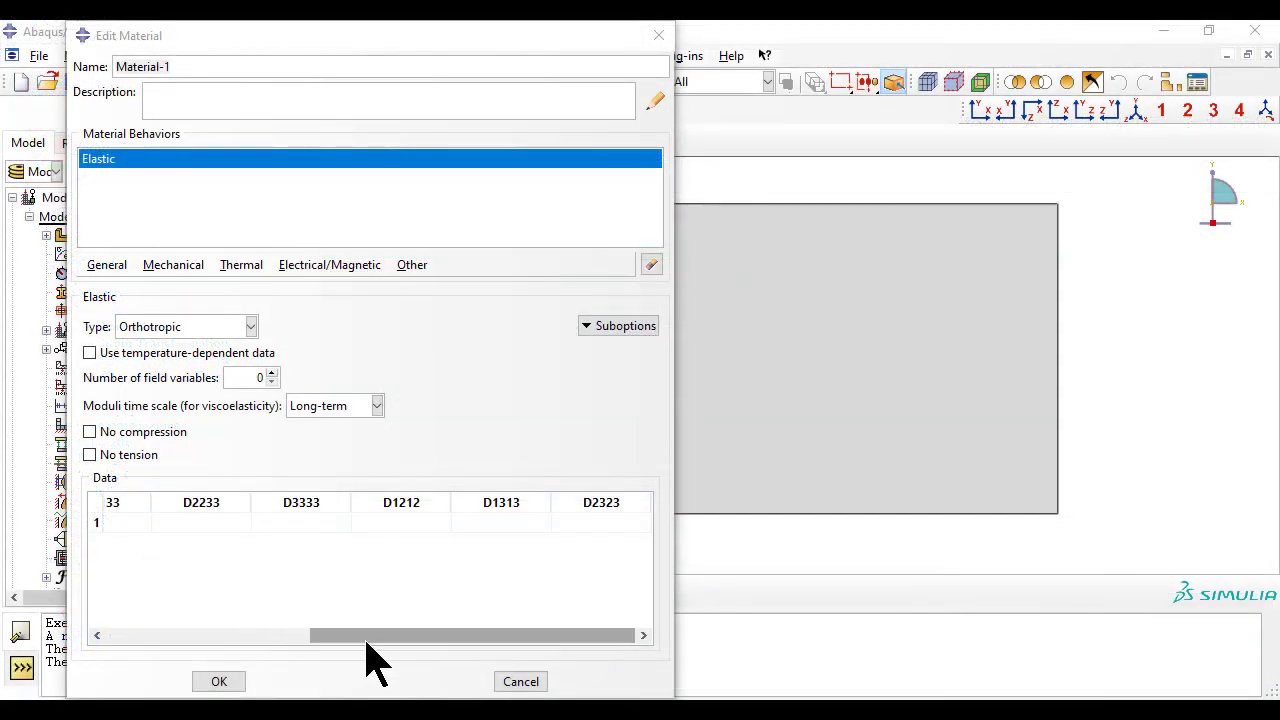
pyautogui.moveTo(366, 638); pyautogui.dragTo(121, 568)
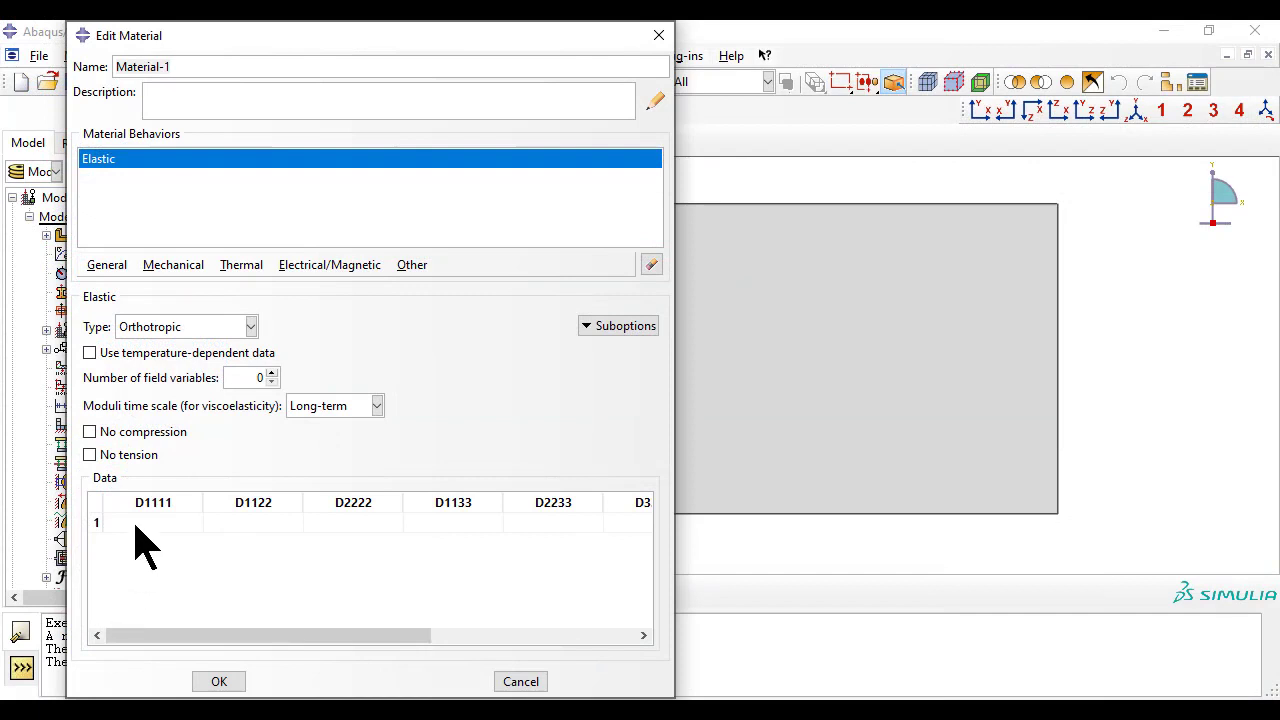
pyautogui.click(134, 523)
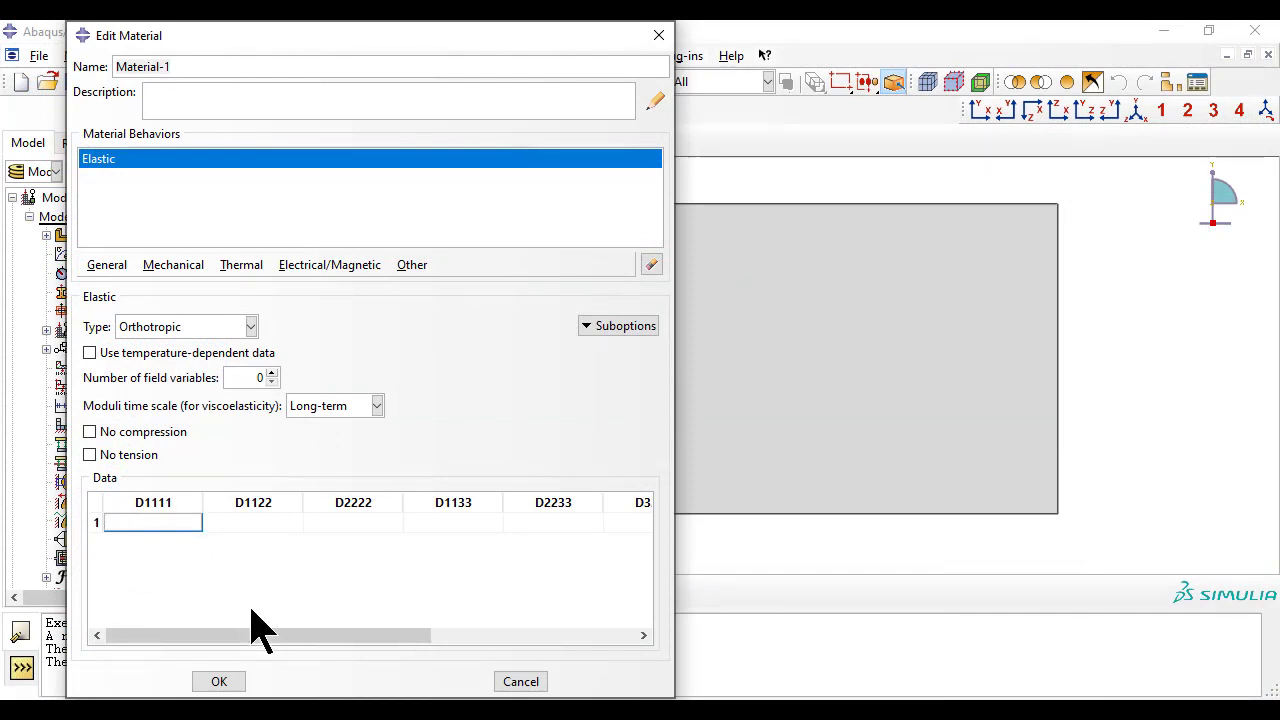
pyautogui.write('136222.4')
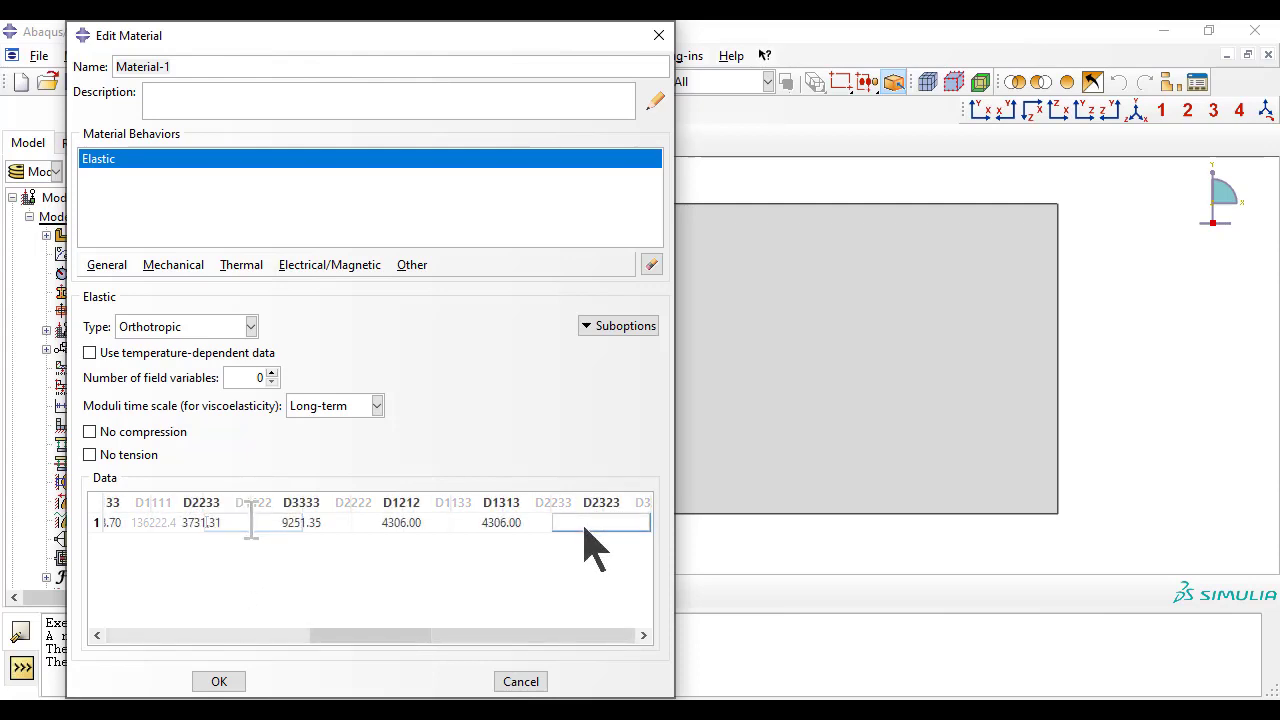
pyautogui.write('27')
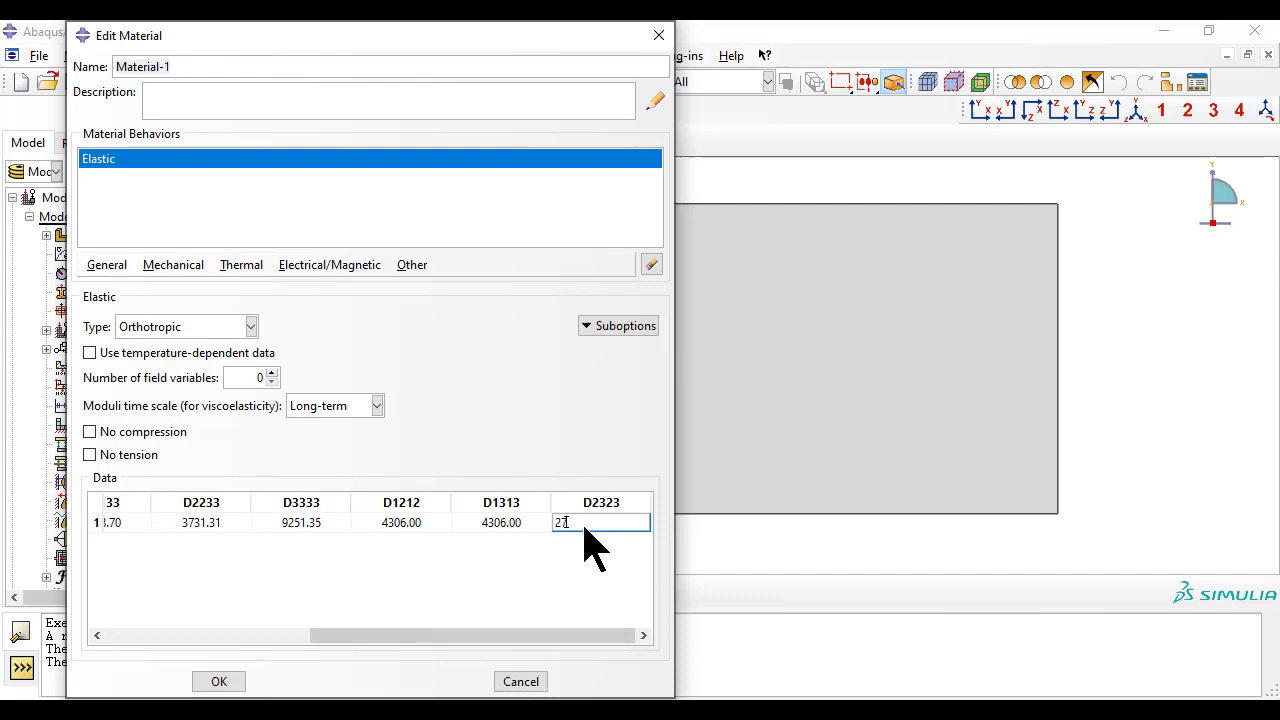
pyautogui.write('60.00')
pyautogui.moveTo(520, 638); pyautogui.dragTo(281, 628)
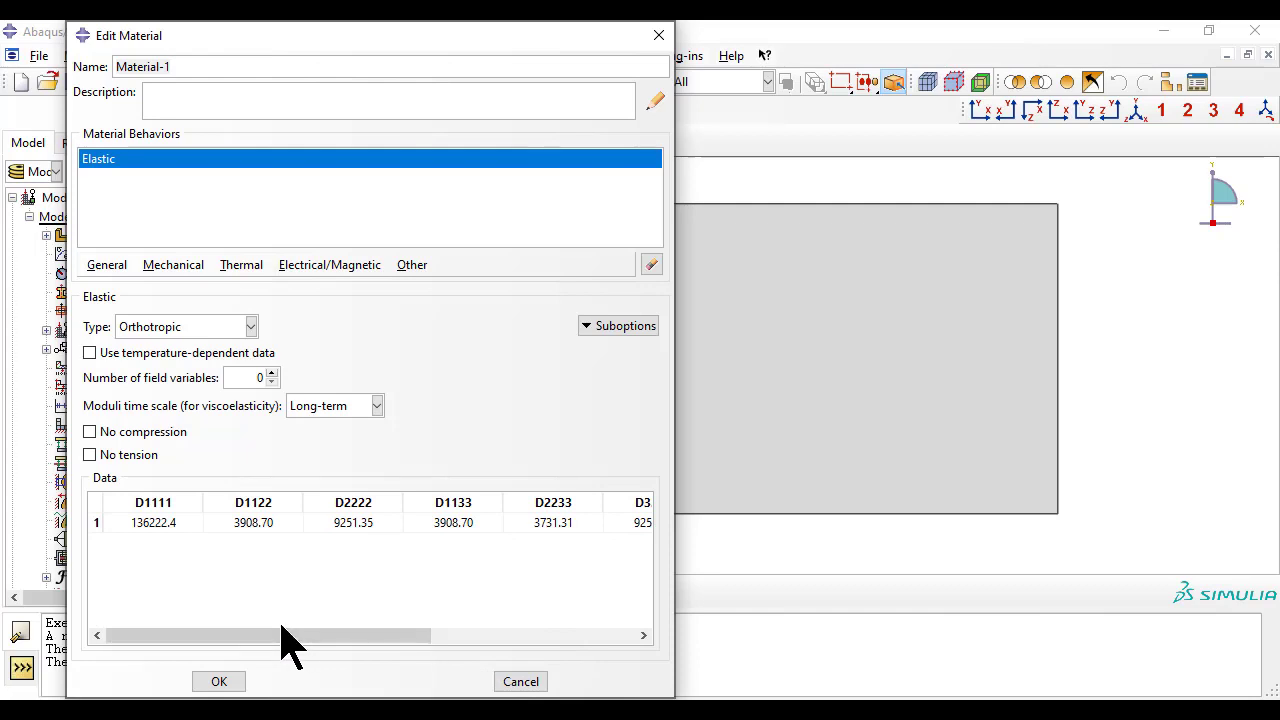
pyautogui.click(216, 684)
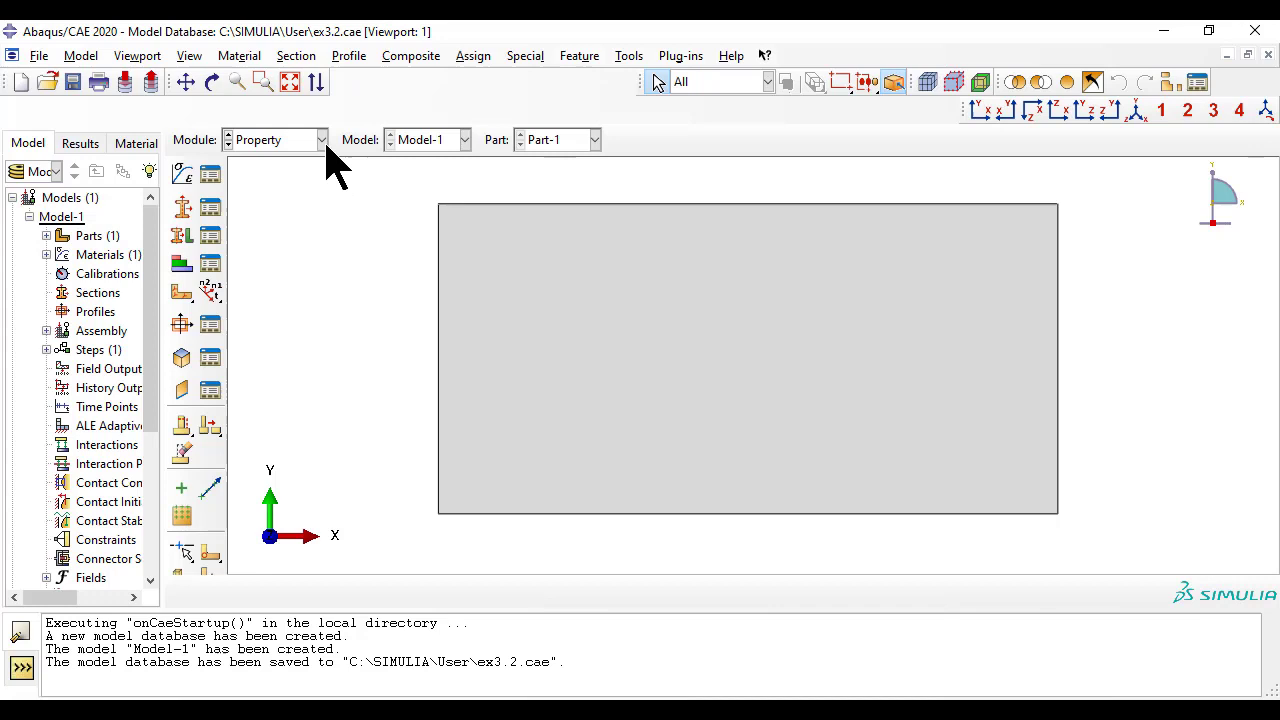
# Step: Create a homogeneous shell section with a thickness of 10 using Material-1 and 5 Simpson integration points
pyautogui.click(295, 57)
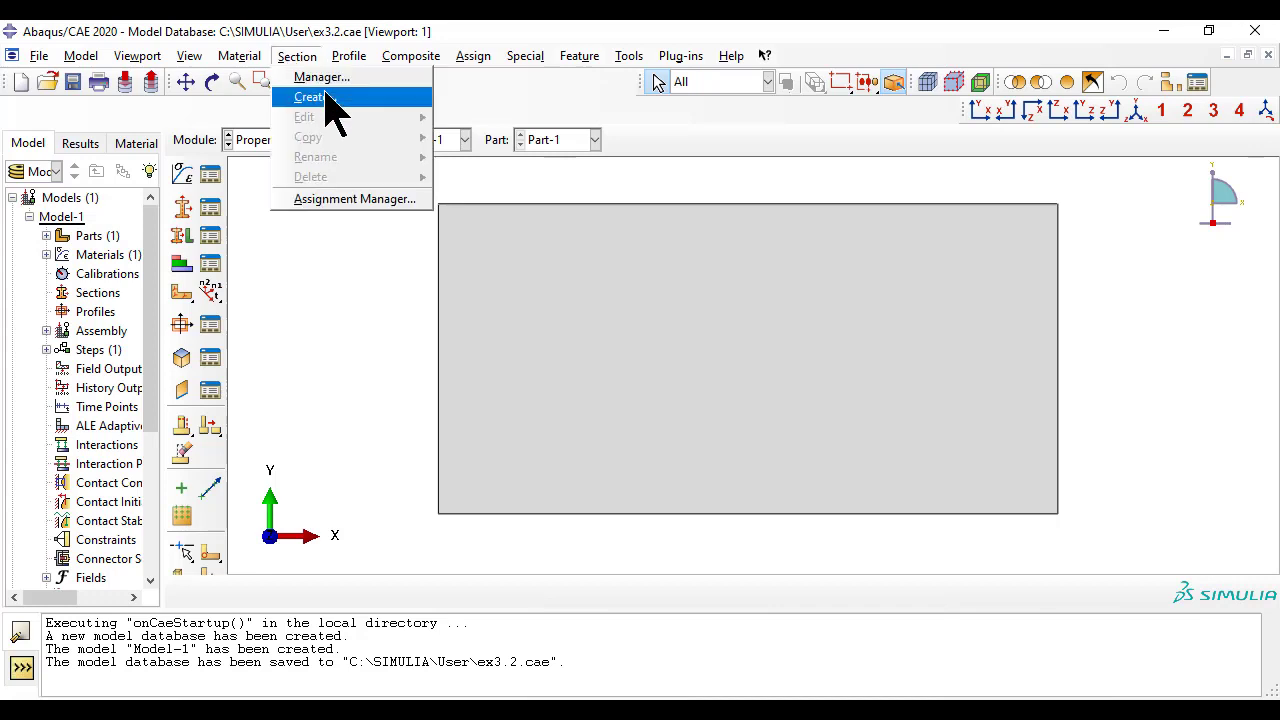
pyautogui.click(326, 95)
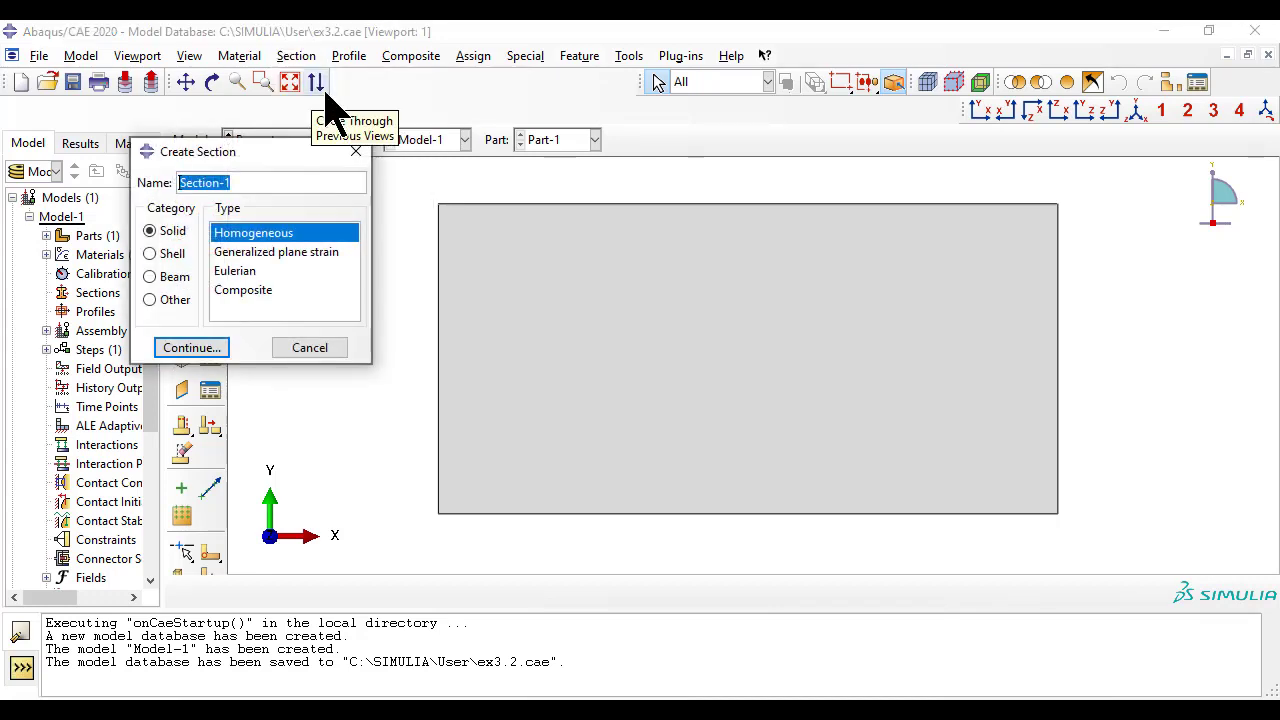
pyautogui.click(152, 254)
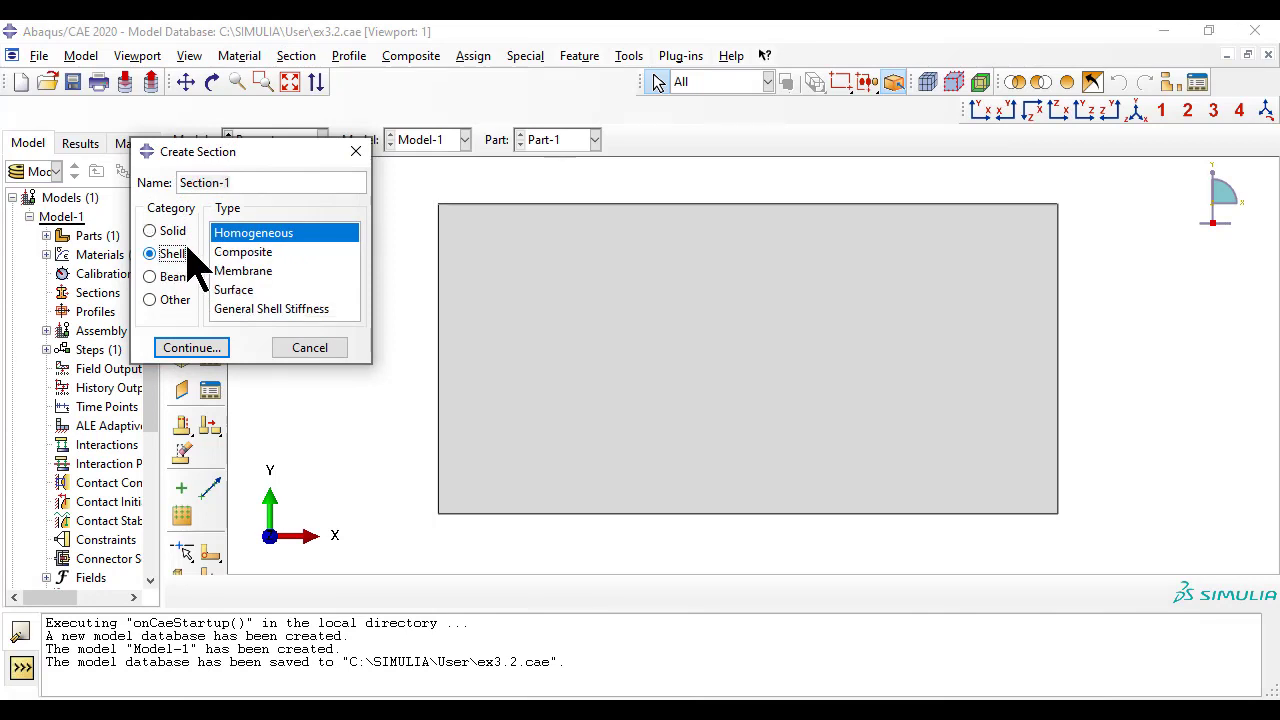
pyautogui.click(220, 347)
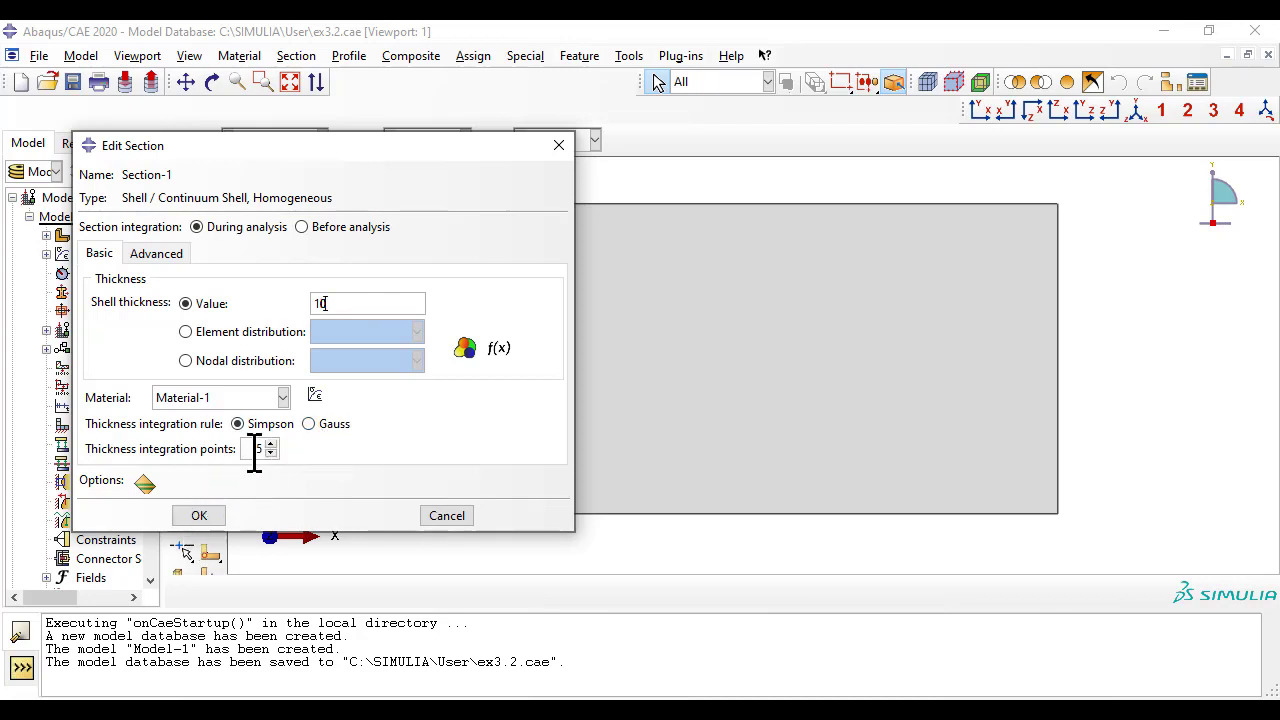
pyautogui.click(205, 517)
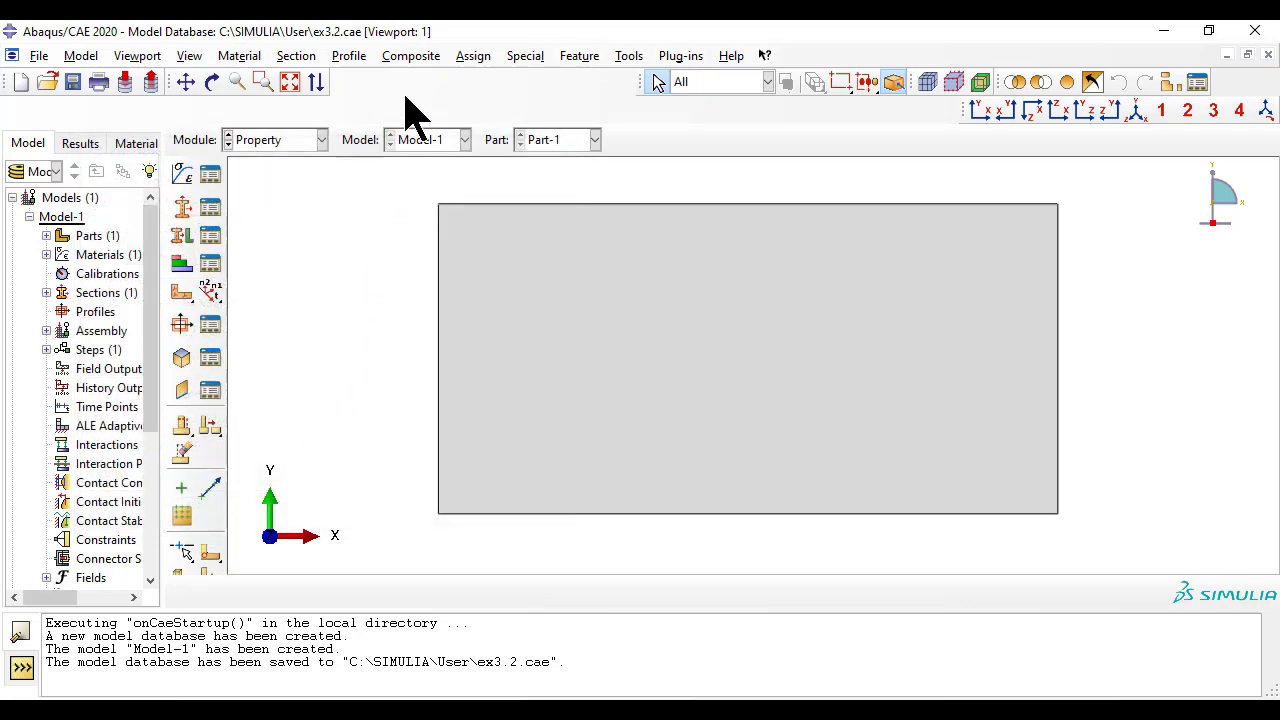
# Step: Assign Section-1 to the whole plate face as Set-1, with thickness from section and middle-surface offset
pyautogui.click(474, 56)
pyautogui.click(487, 77)
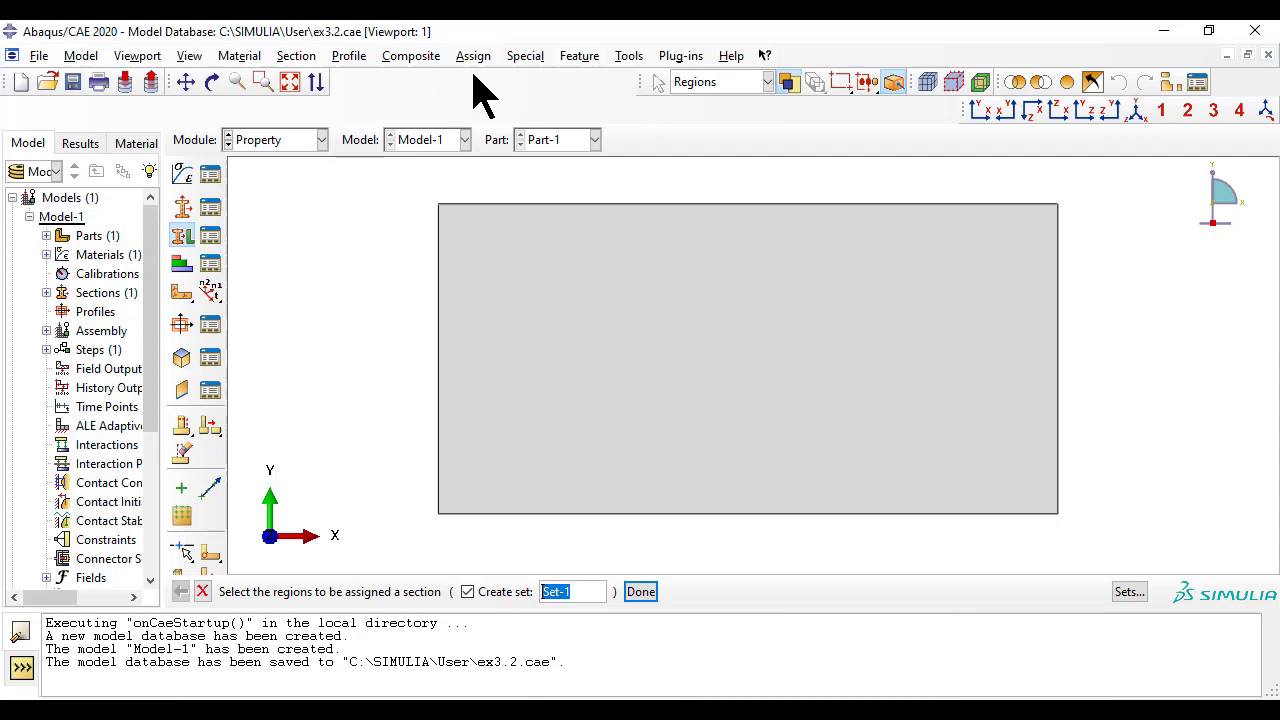
pyautogui.click(710, 380)
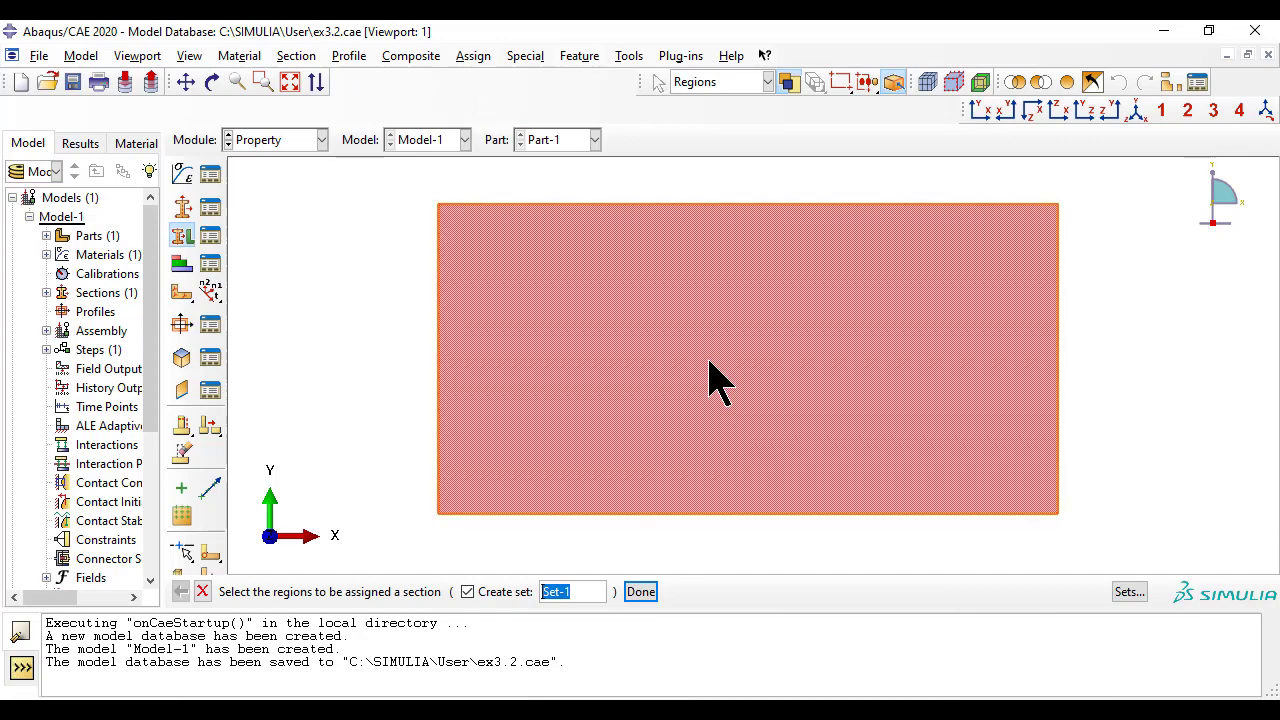
pyautogui.click(641, 592)
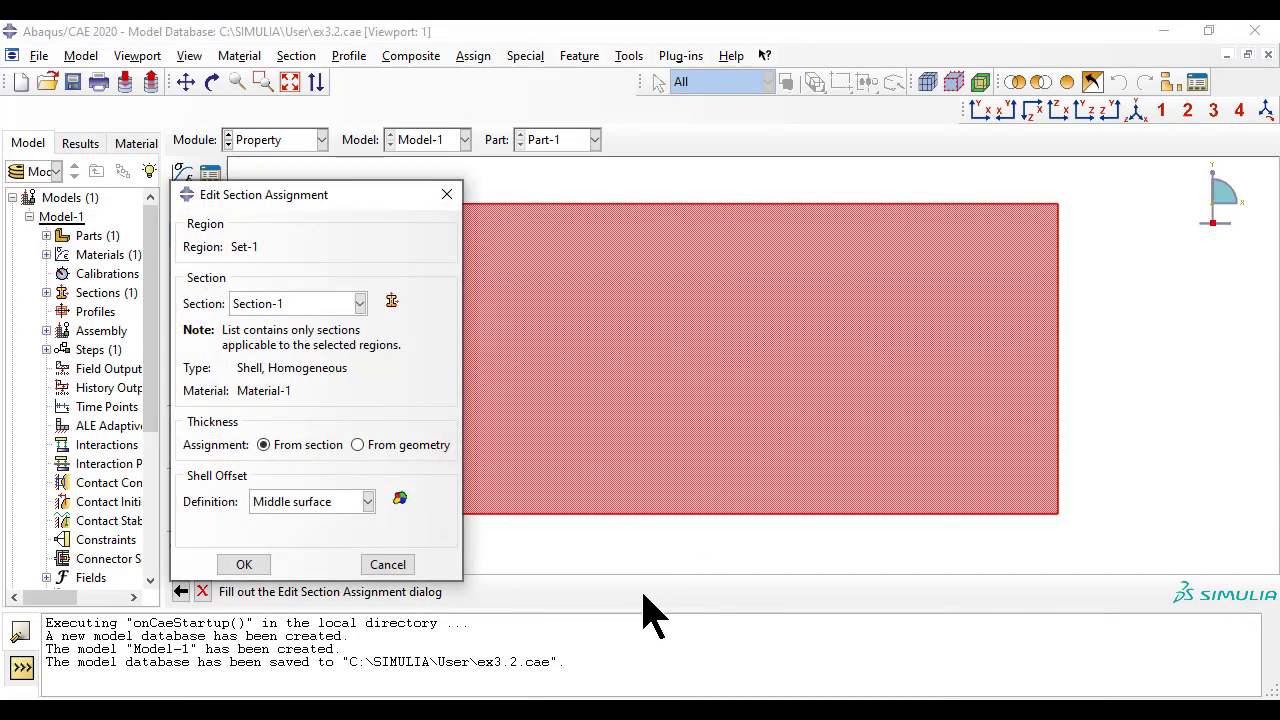
pyautogui.click(245, 566)
# Step: Create an independent (mesh on instance) instance of Part-1 in the Assembly module
pyautogui.click(277, 142)
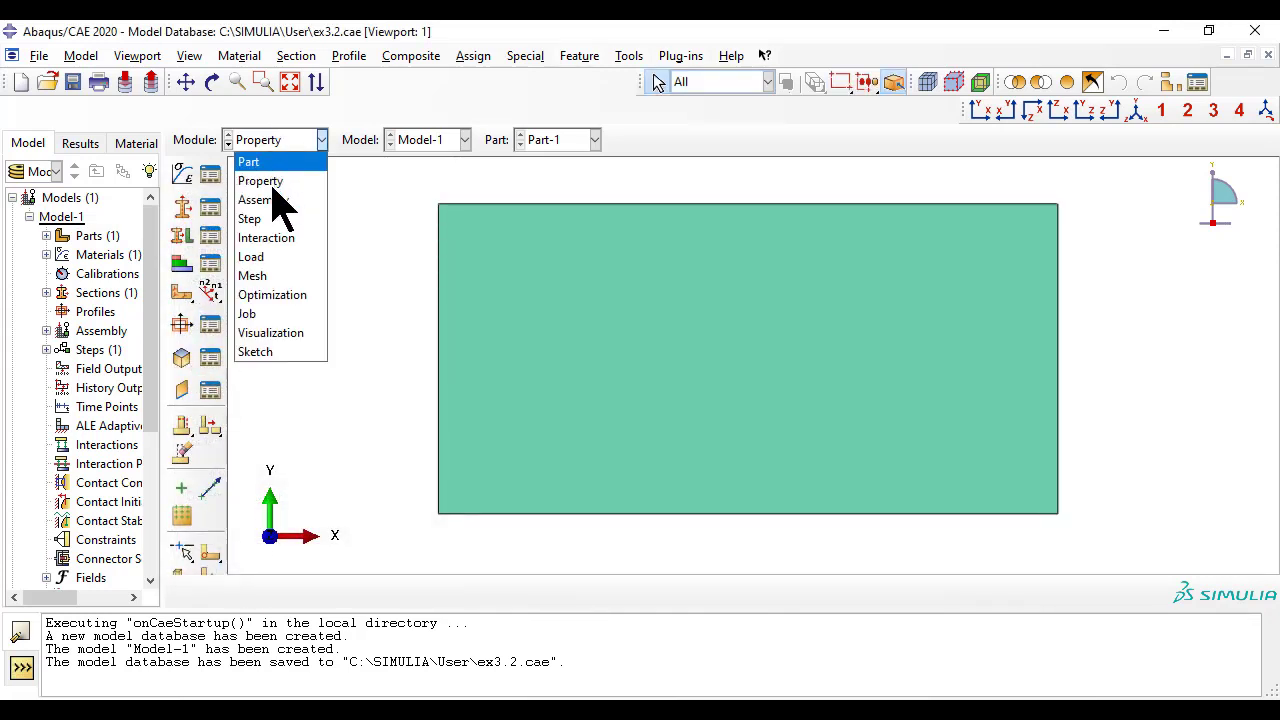
pyautogui.click(280, 198)
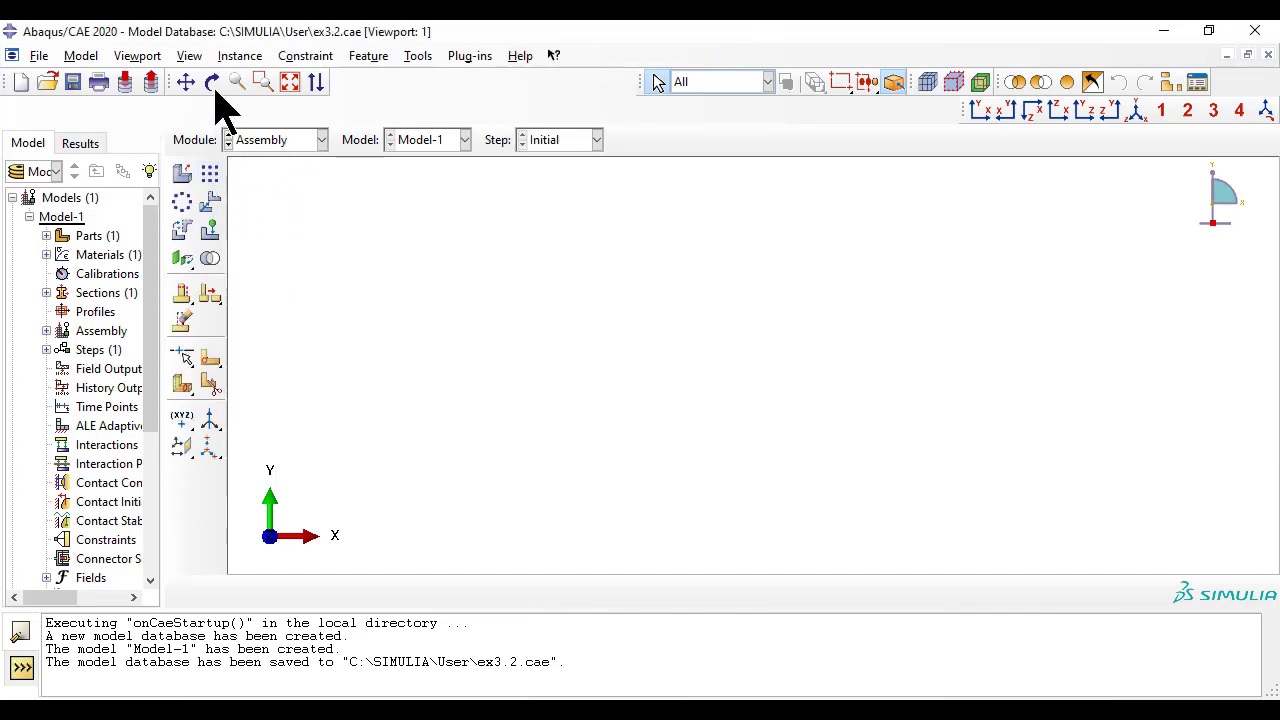
pyautogui.click(241, 58)
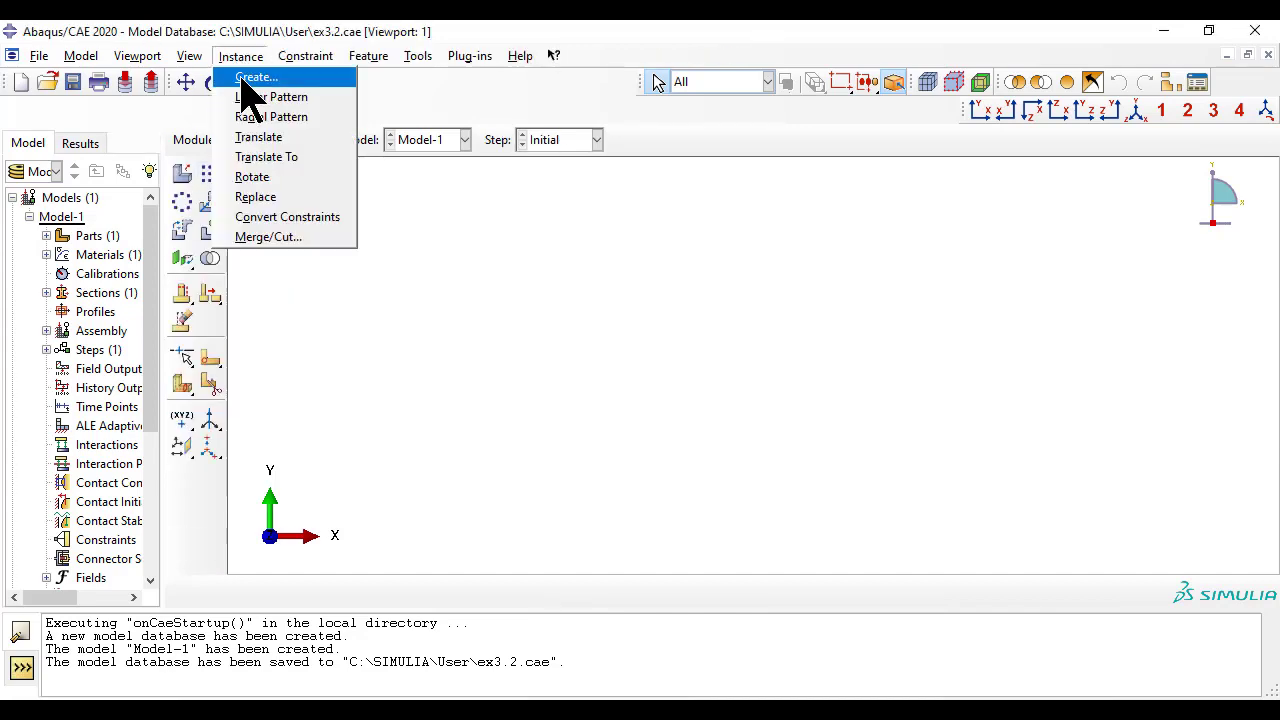
pyautogui.click(241, 76)
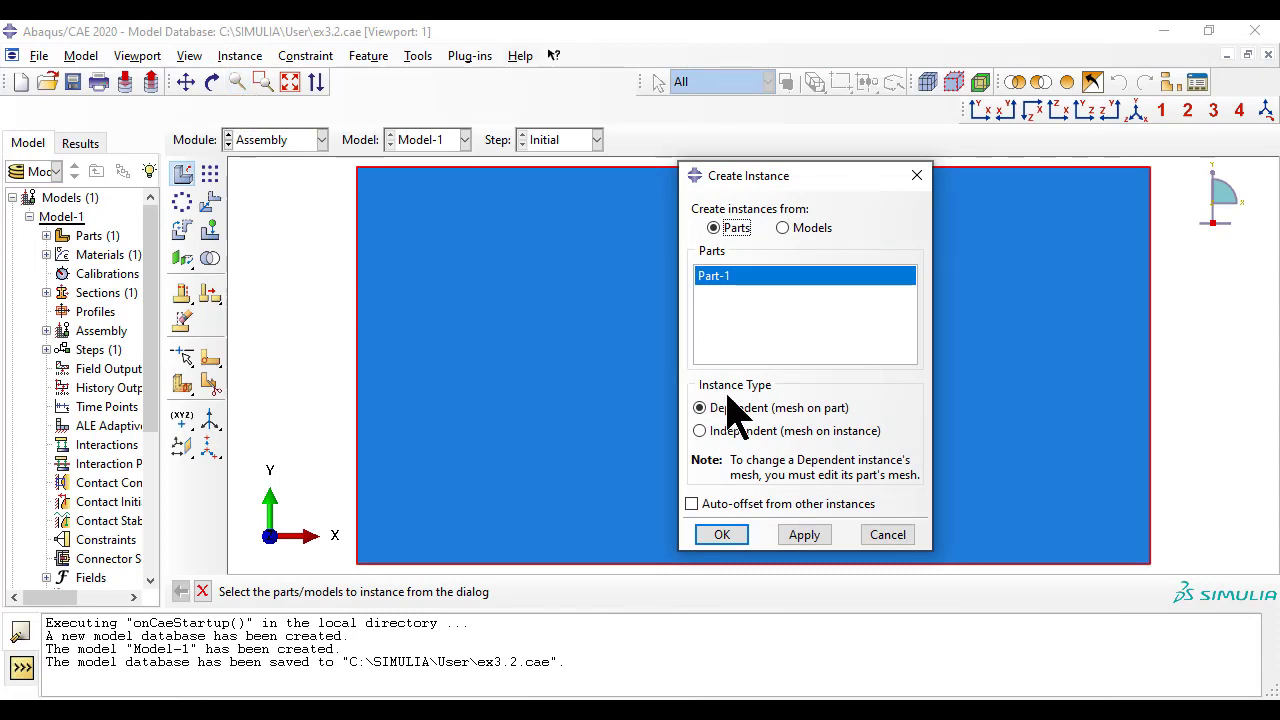
pyautogui.click(741, 432)
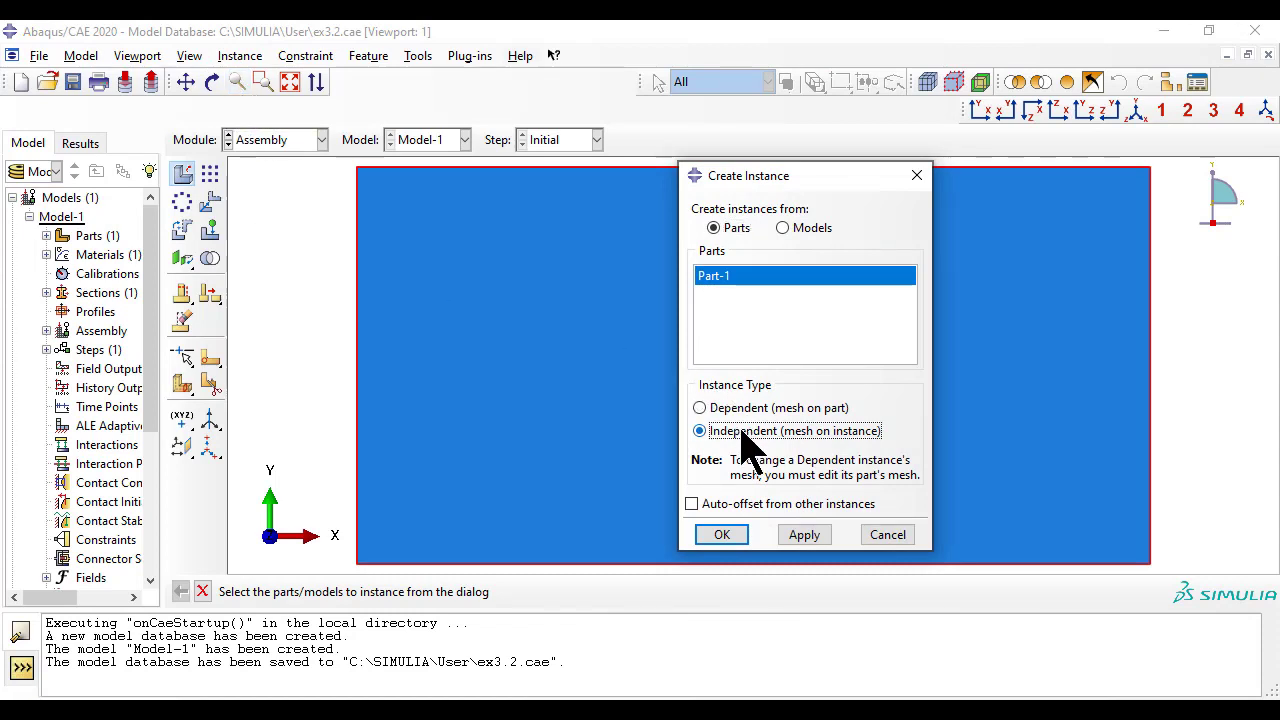
pyautogui.click(735, 537)
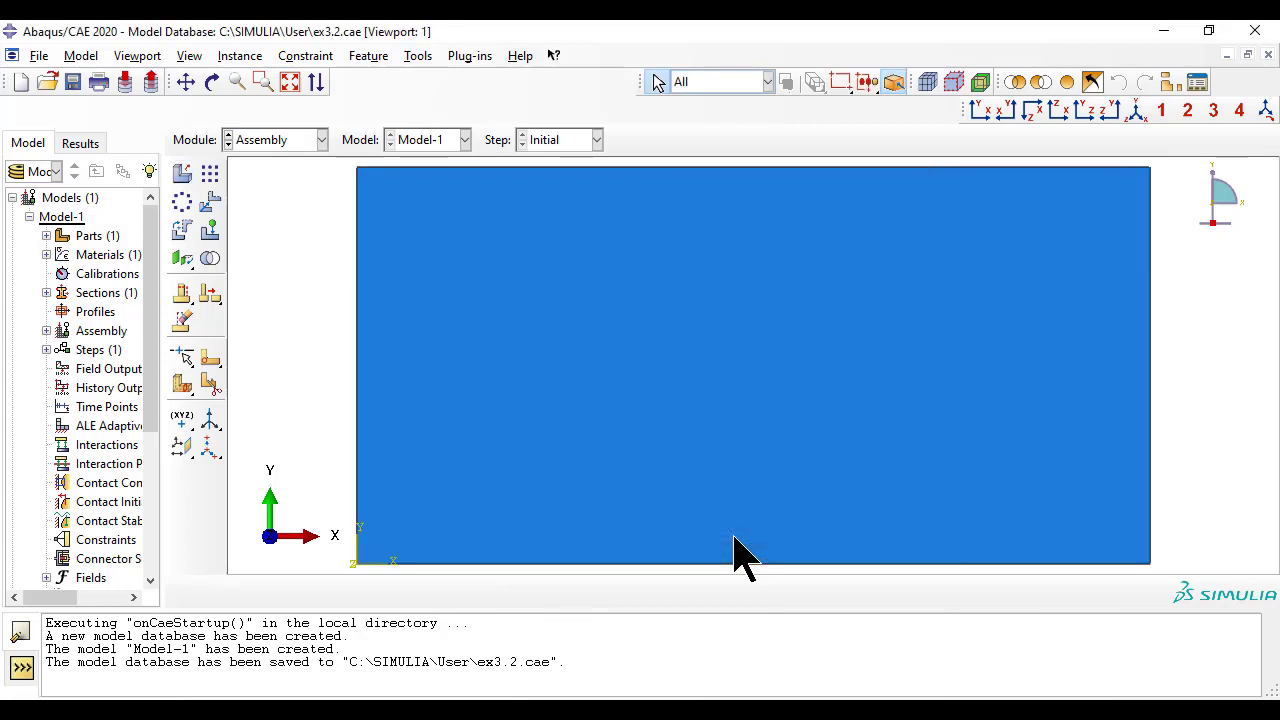
# Step: Create a Static, General analysis step after Initial in the Step module with its default settings
pyautogui.click(319, 140)
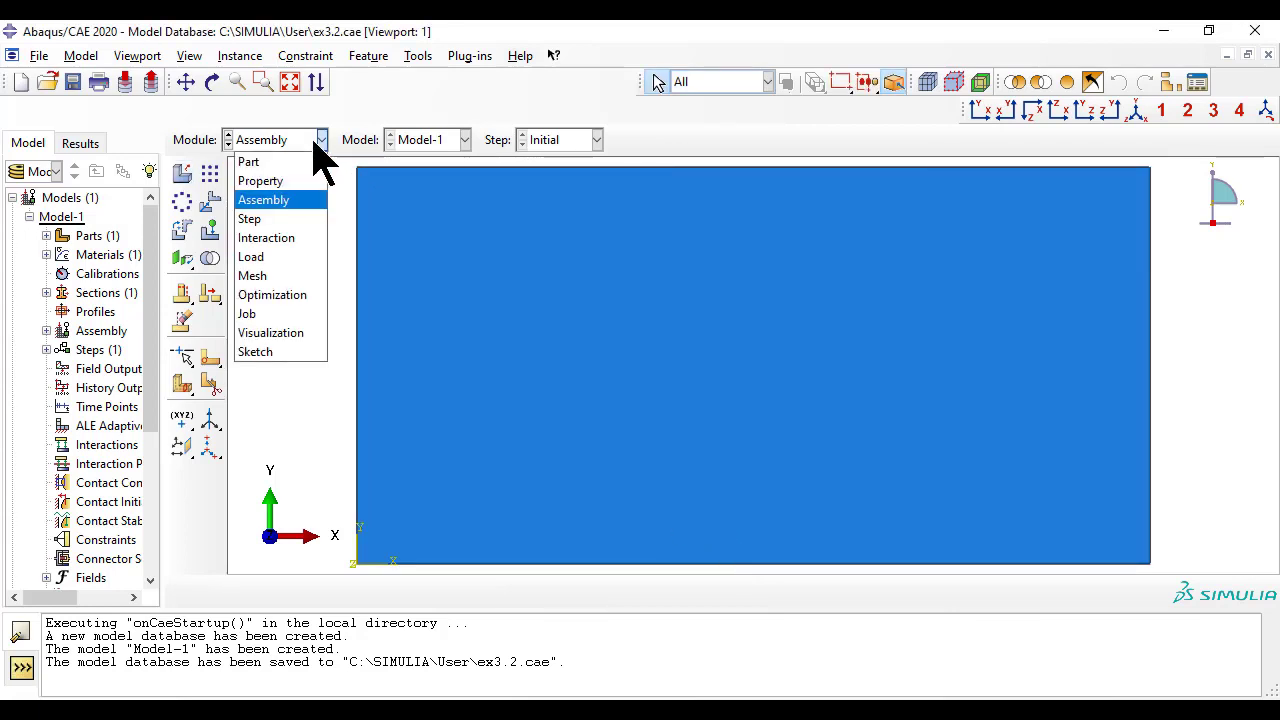
pyautogui.click(296, 219)
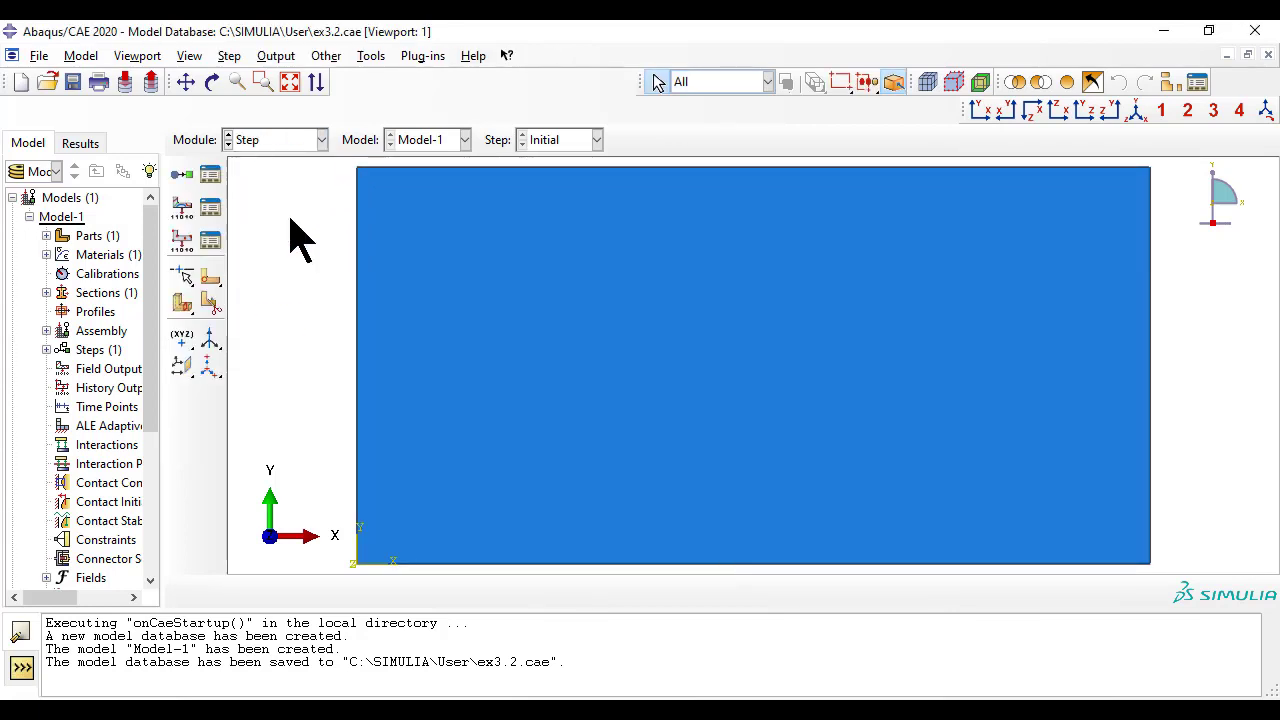
pyautogui.click(230, 57)
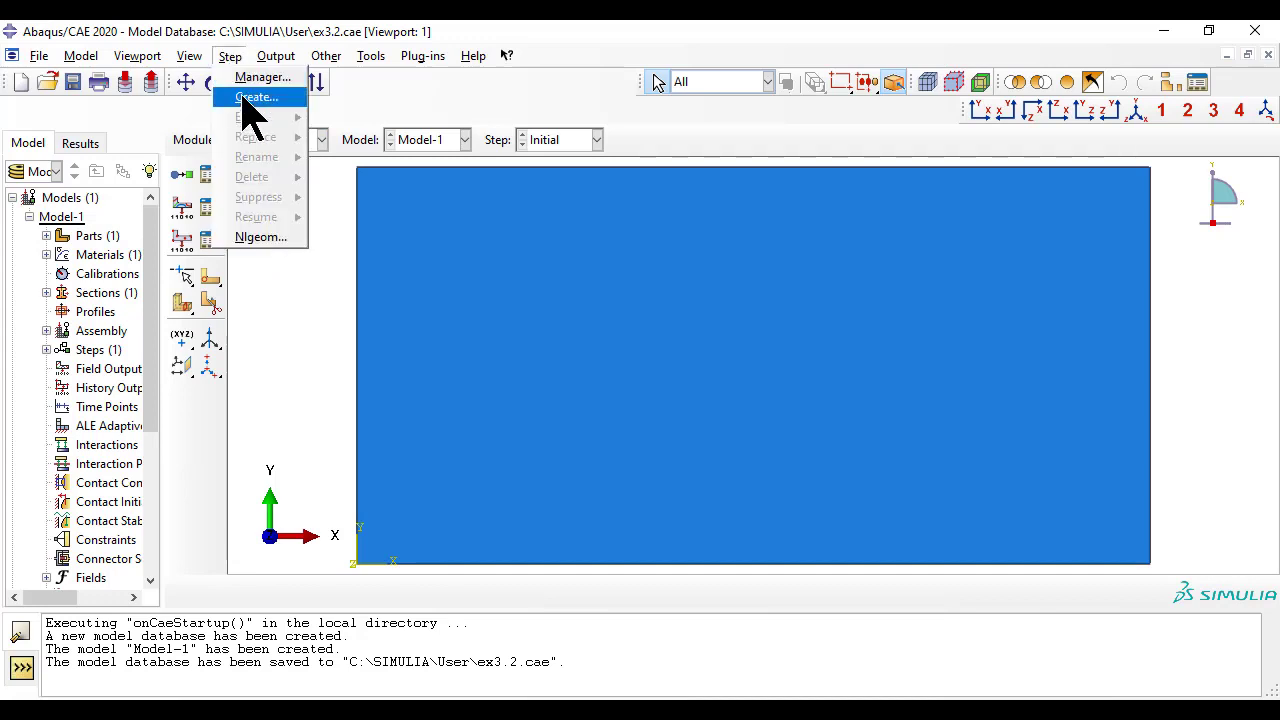
pyautogui.click(250, 97)
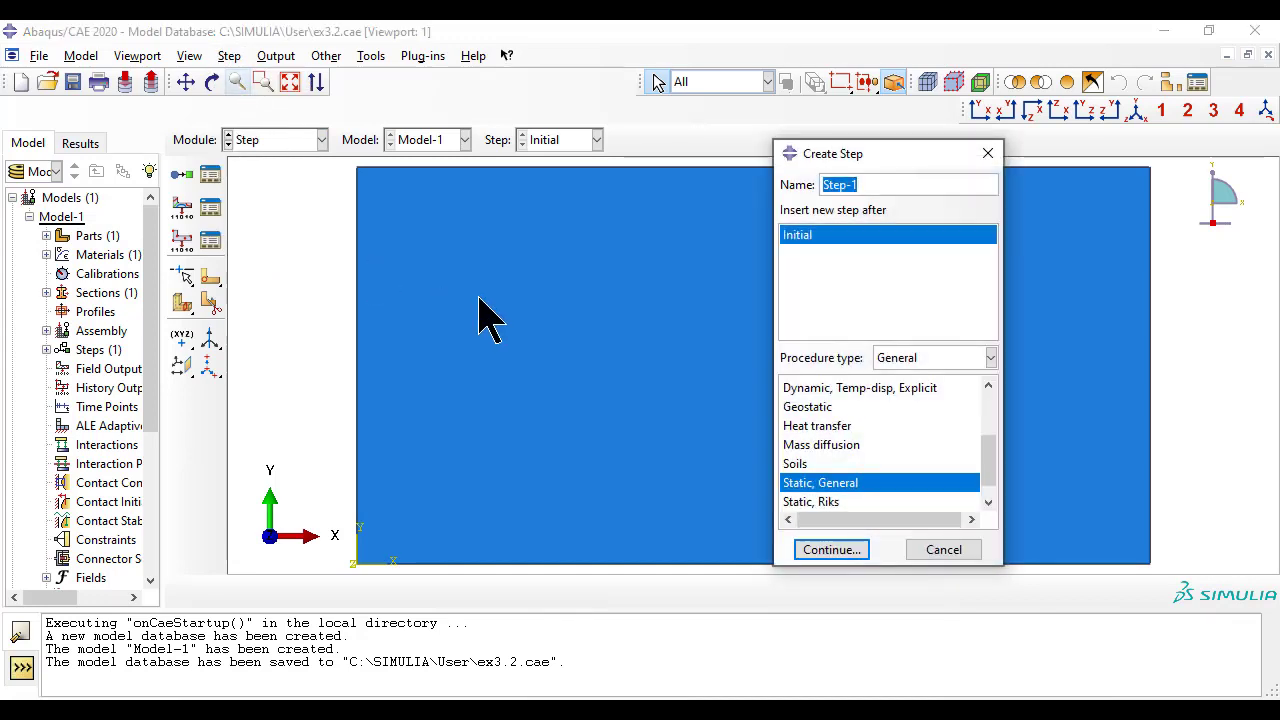
pyautogui.click(848, 236)
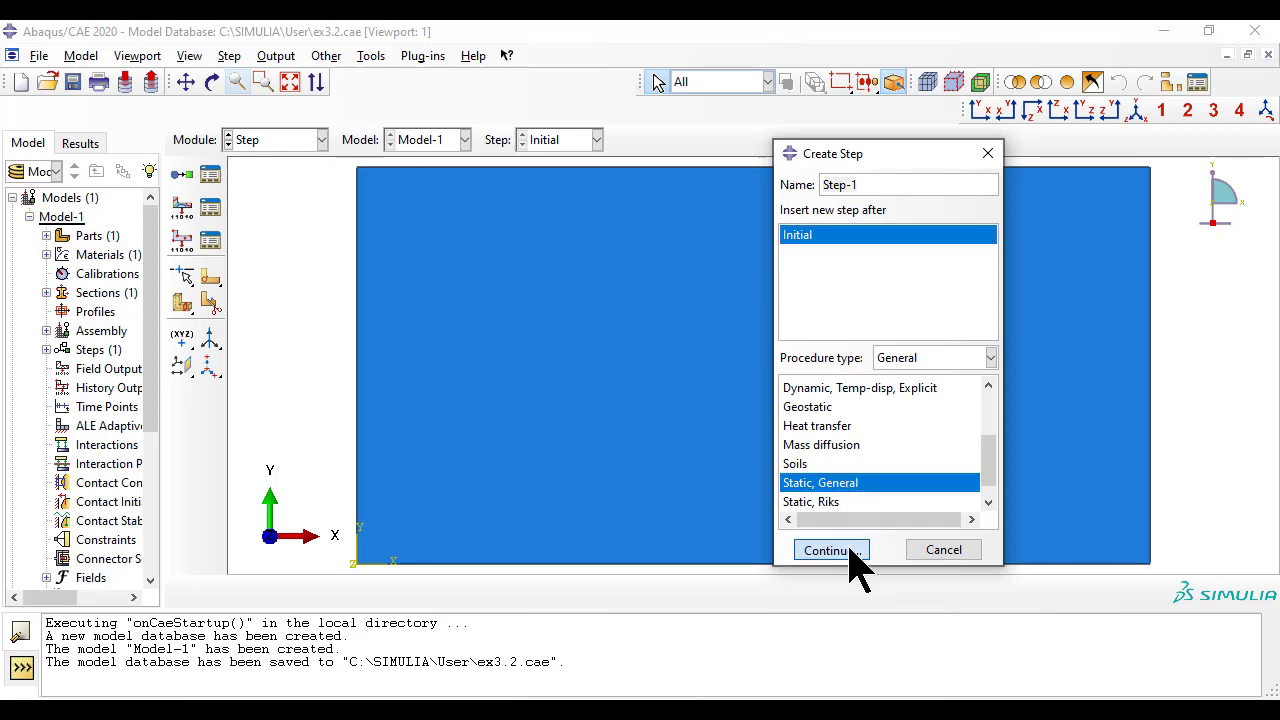
pyautogui.click(850, 550)
pyautogui.click(226, 576)
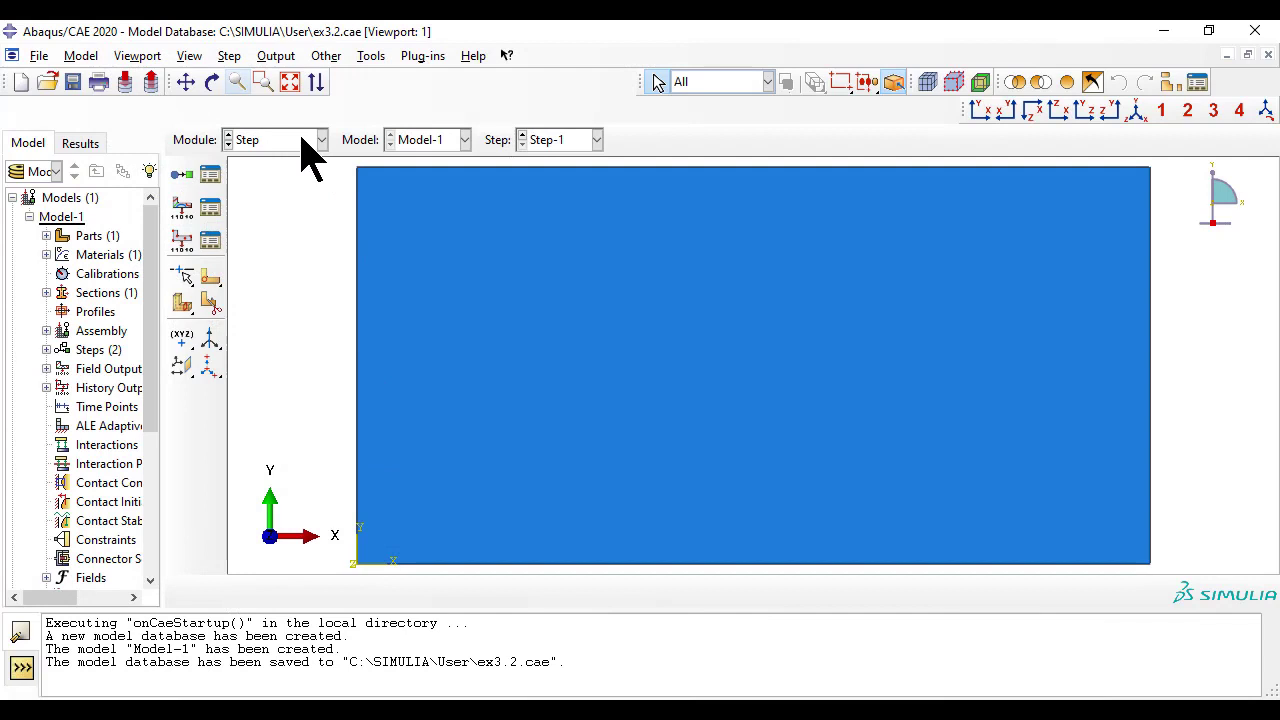
# Step: In the Load module, start a mechanical Symmetry/Antisymmetry/Encastre boundary condition named X-Symm in the Initial step
pyautogui.click(301, 139)
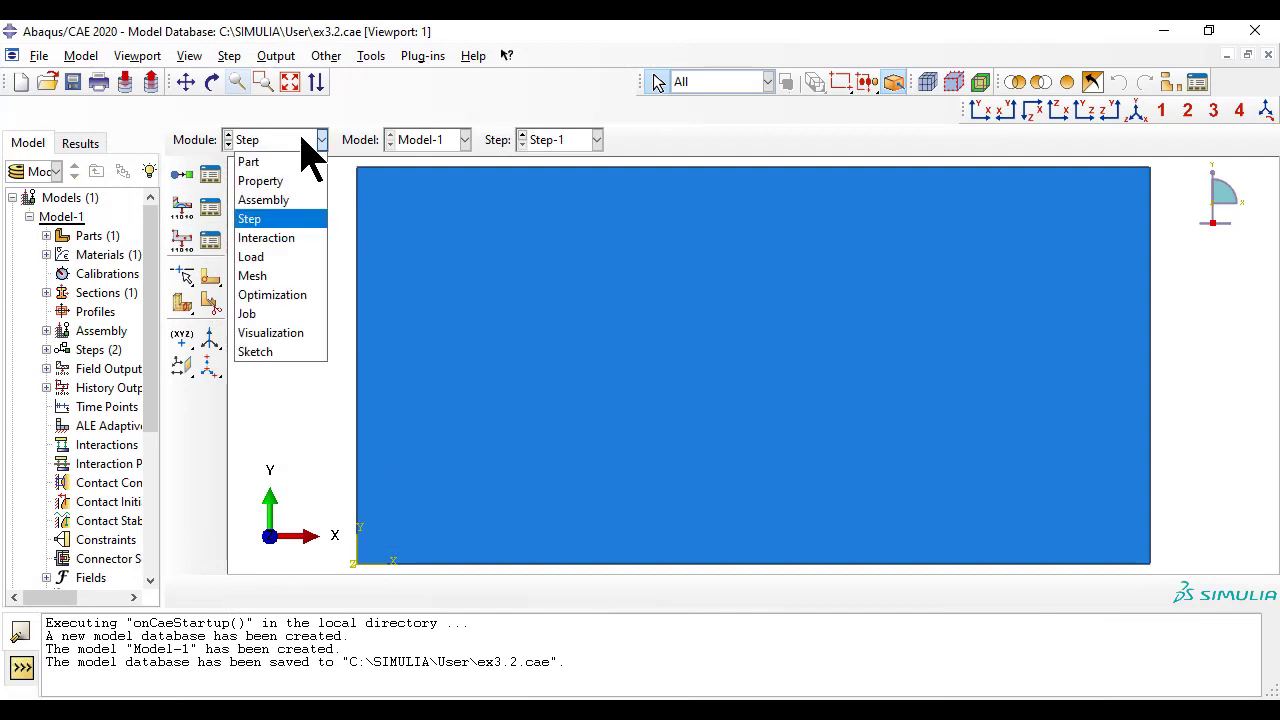
pyautogui.click(272, 256)
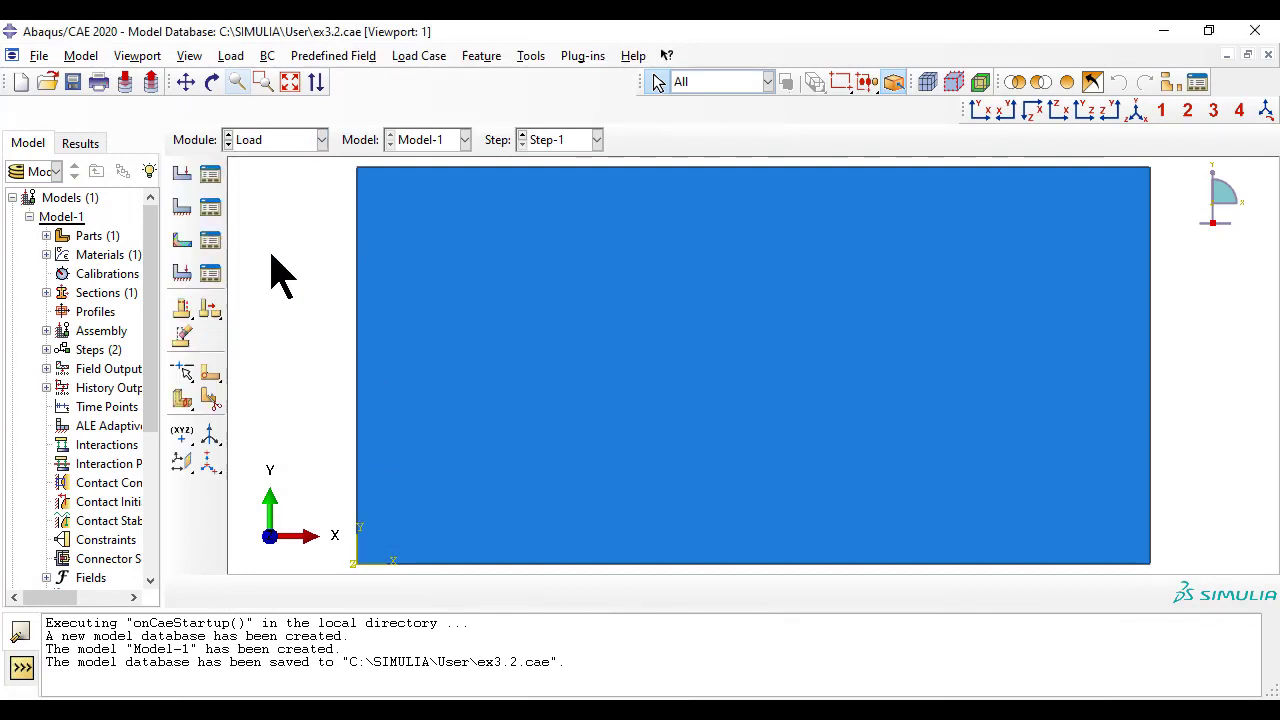
pyautogui.click(272, 55)
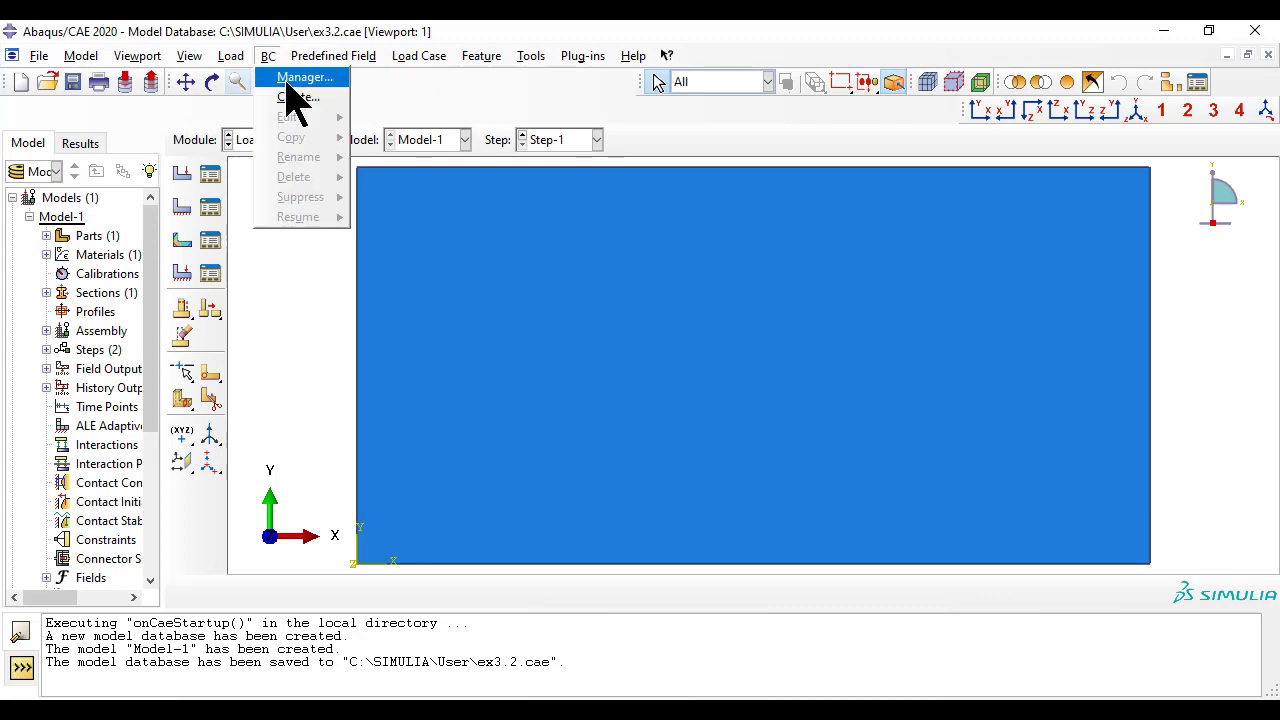
pyautogui.click(291, 79)
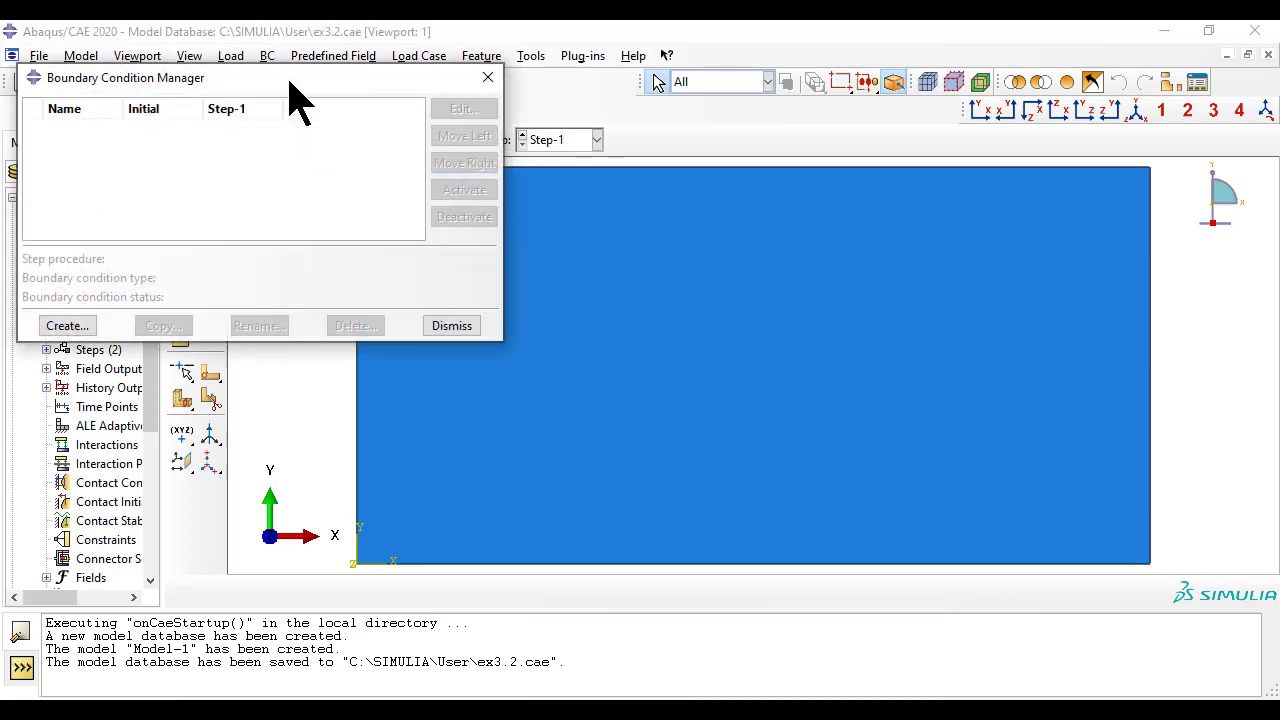
pyautogui.click(66, 326)
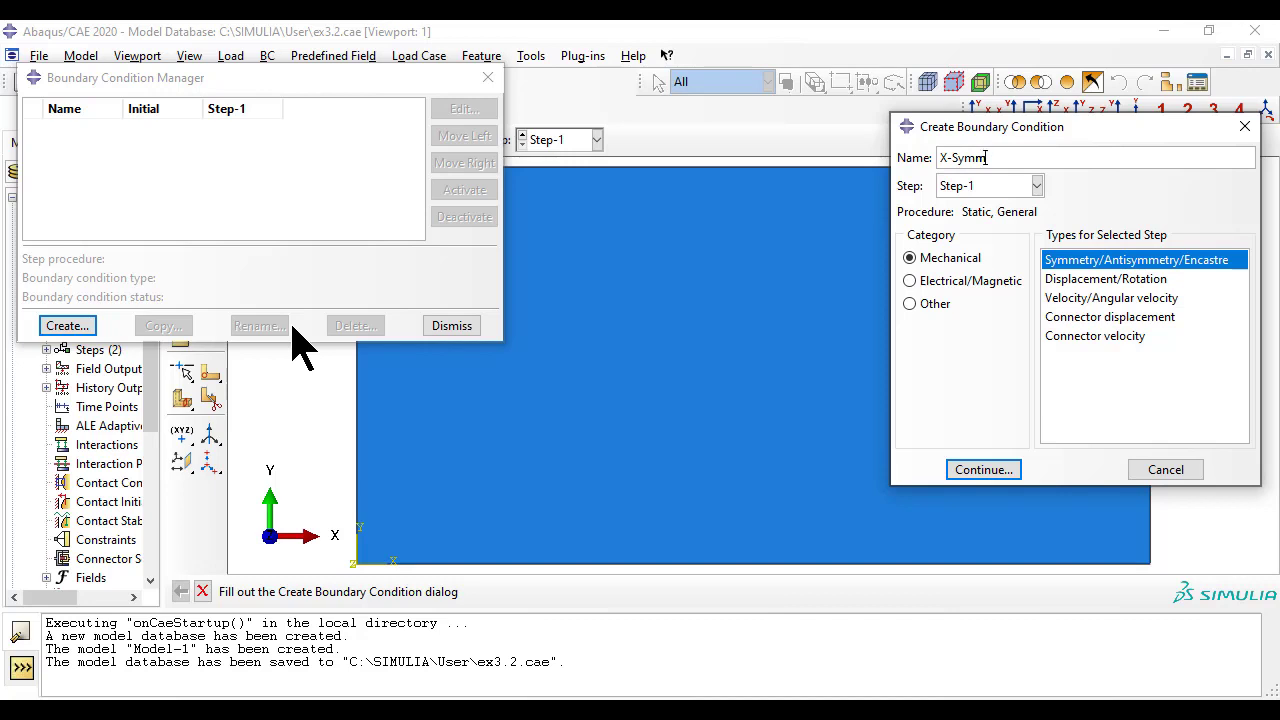
pyautogui.click(1037, 186)
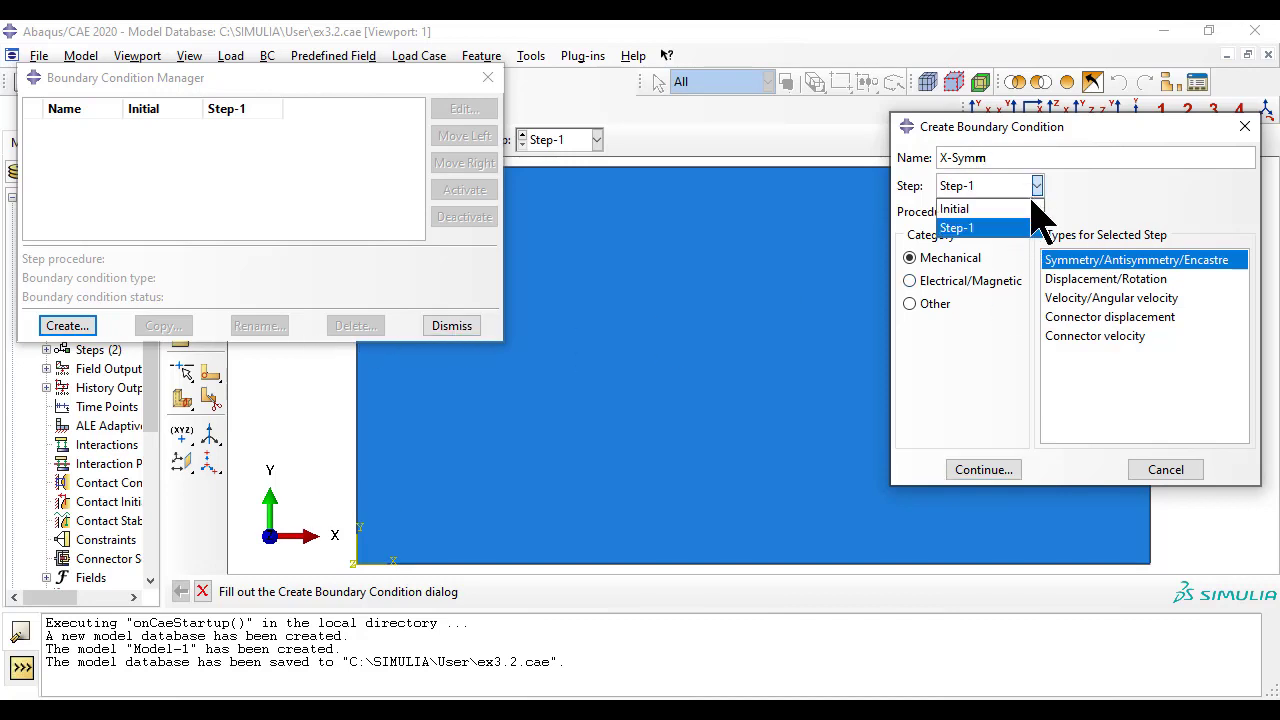
pyautogui.click(1024, 208)
pyautogui.click(950, 262)
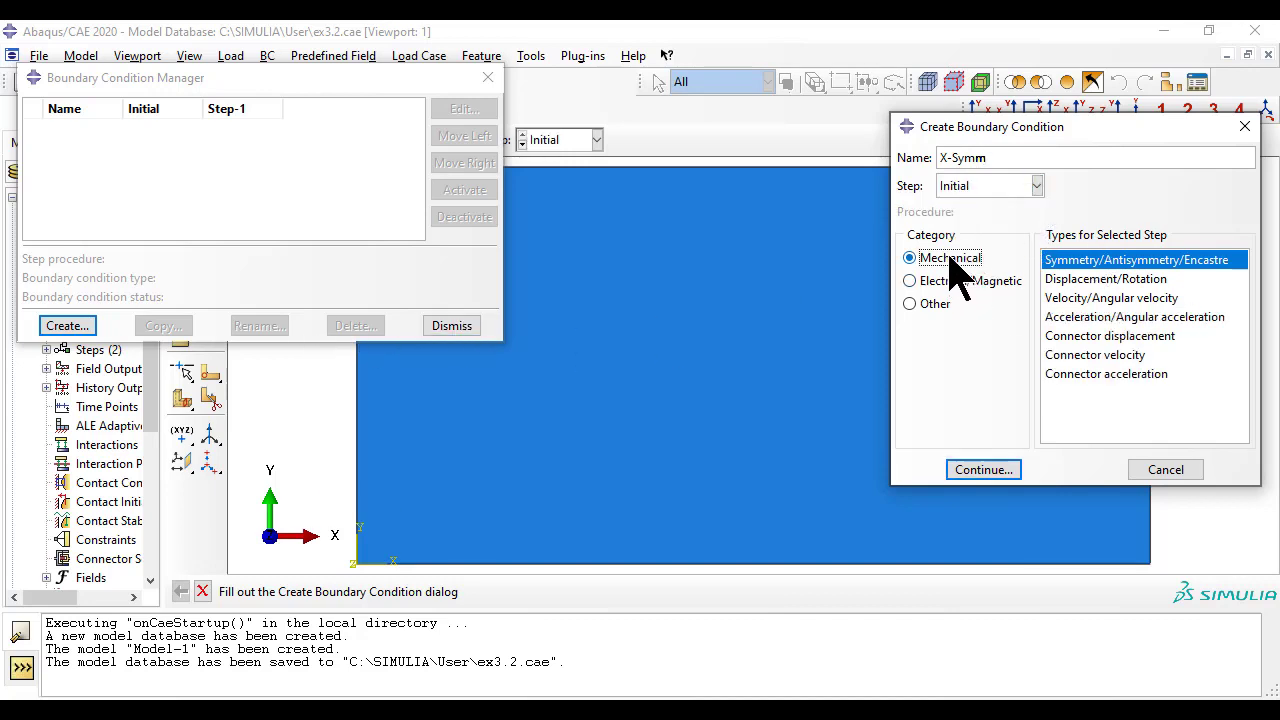
pyautogui.click(984, 471)
# Step: Apply the X-Symm condition to the plate's left edge as XSYMM (U1 = UR2 = UR3 = 0)
pyautogui.scroll(2, 729, 457)
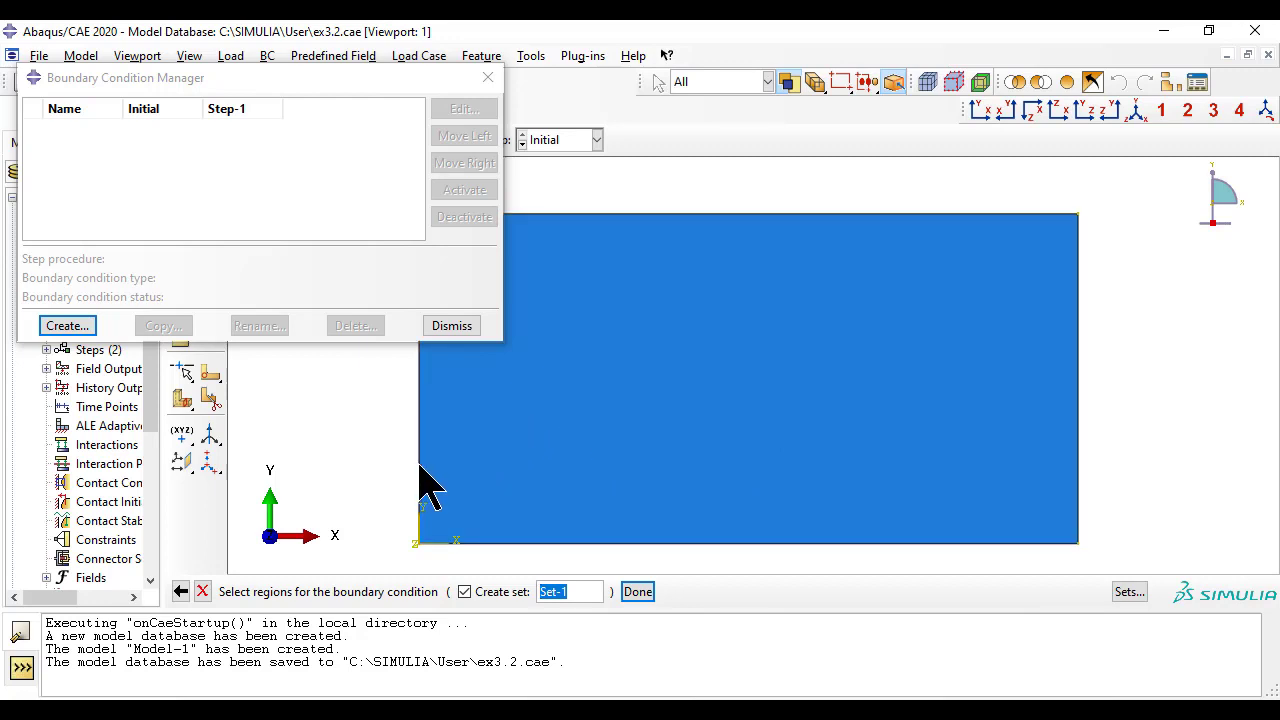
pyautogui.click(410, 500)
pyautogui.click(638, 591)
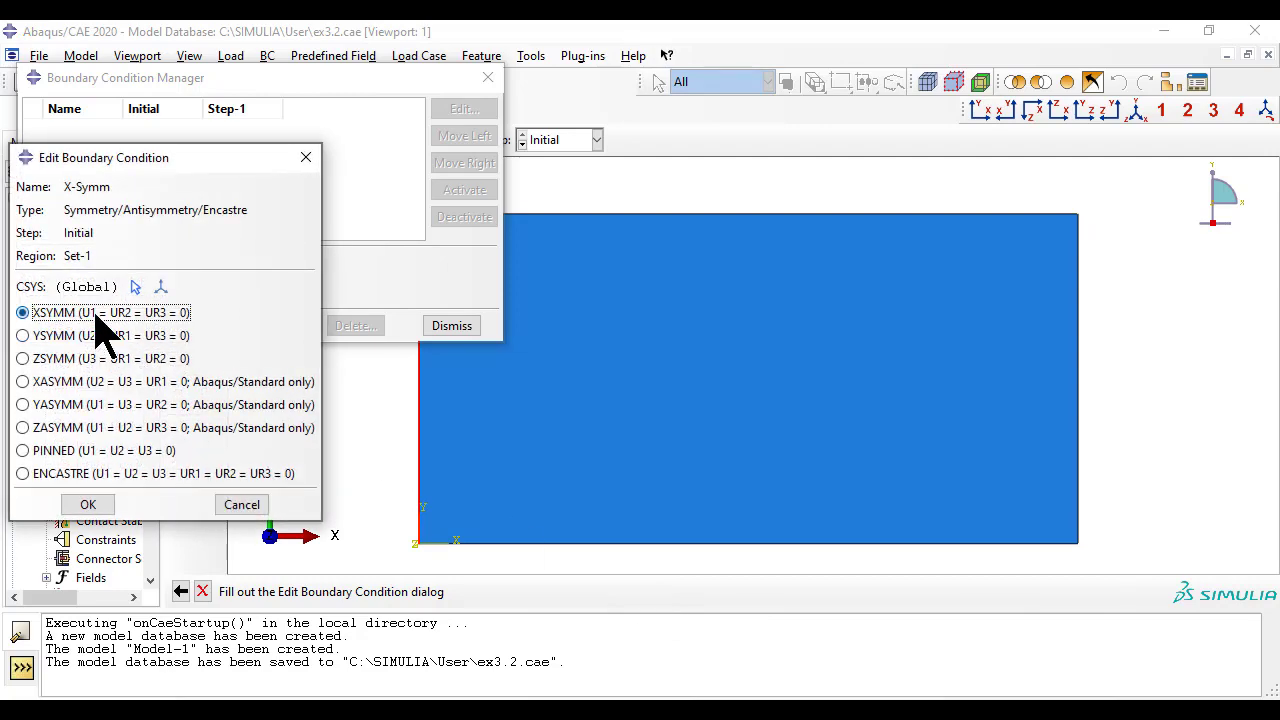
pyautogui.click(88, 505)
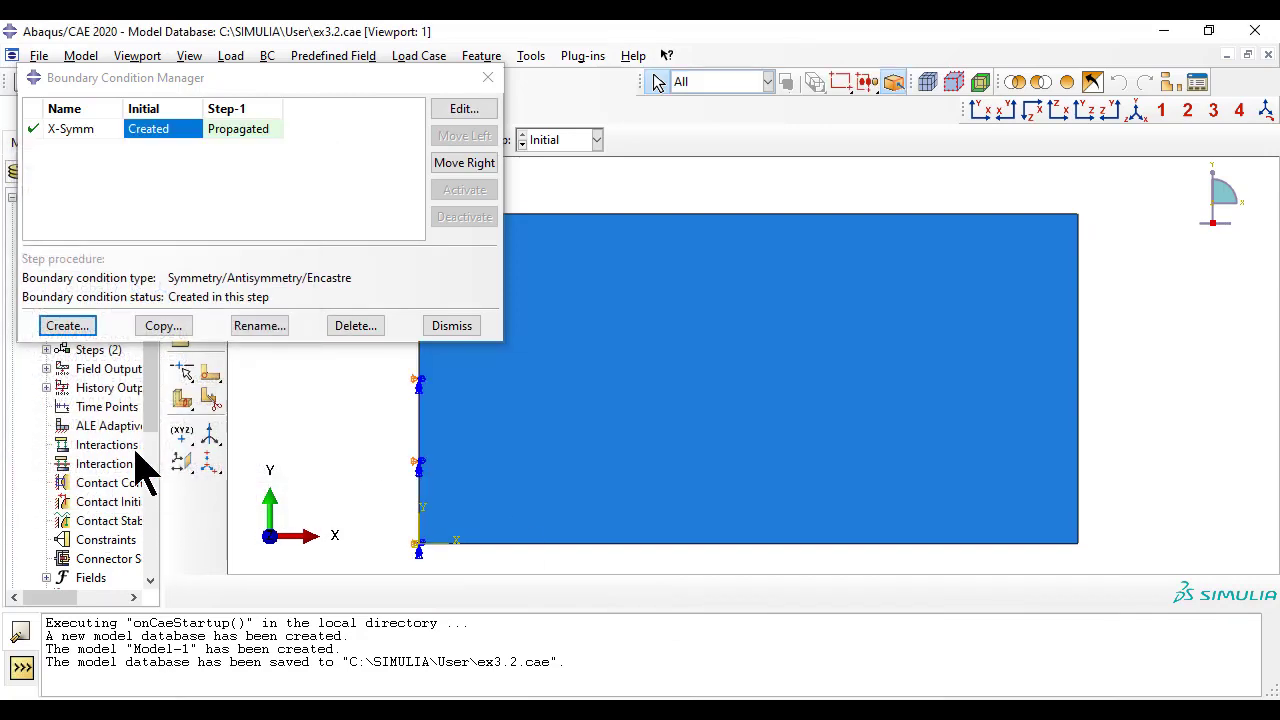
# Step: Create a symmetry boundary condition named Y-Symm in the Initial step, applying YSYMM (U2 = UR1 = UR3 = 0) to the plate's top edge
pyautogui.click(78, 330)
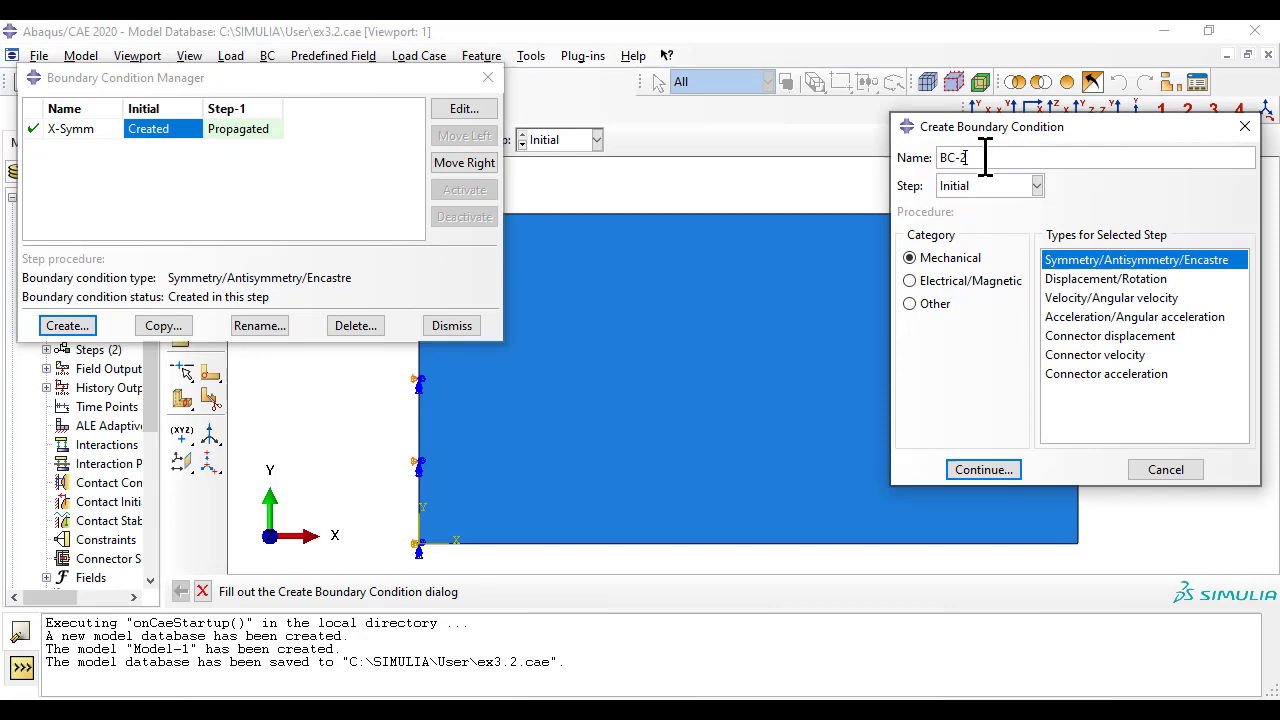
pyautogui.write('Y-Symm')
pyautogui.click(1000, 186)
pyautogui.click(993, 205)
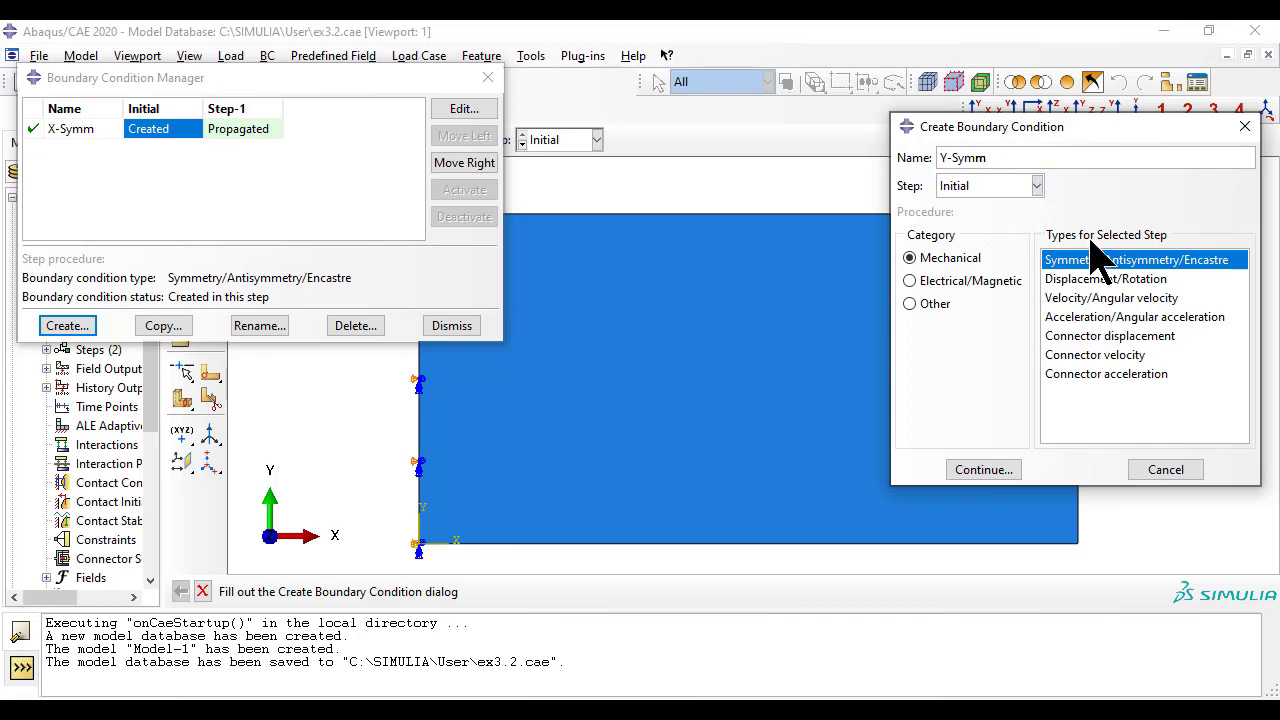
pyautogui.click(983, 472)
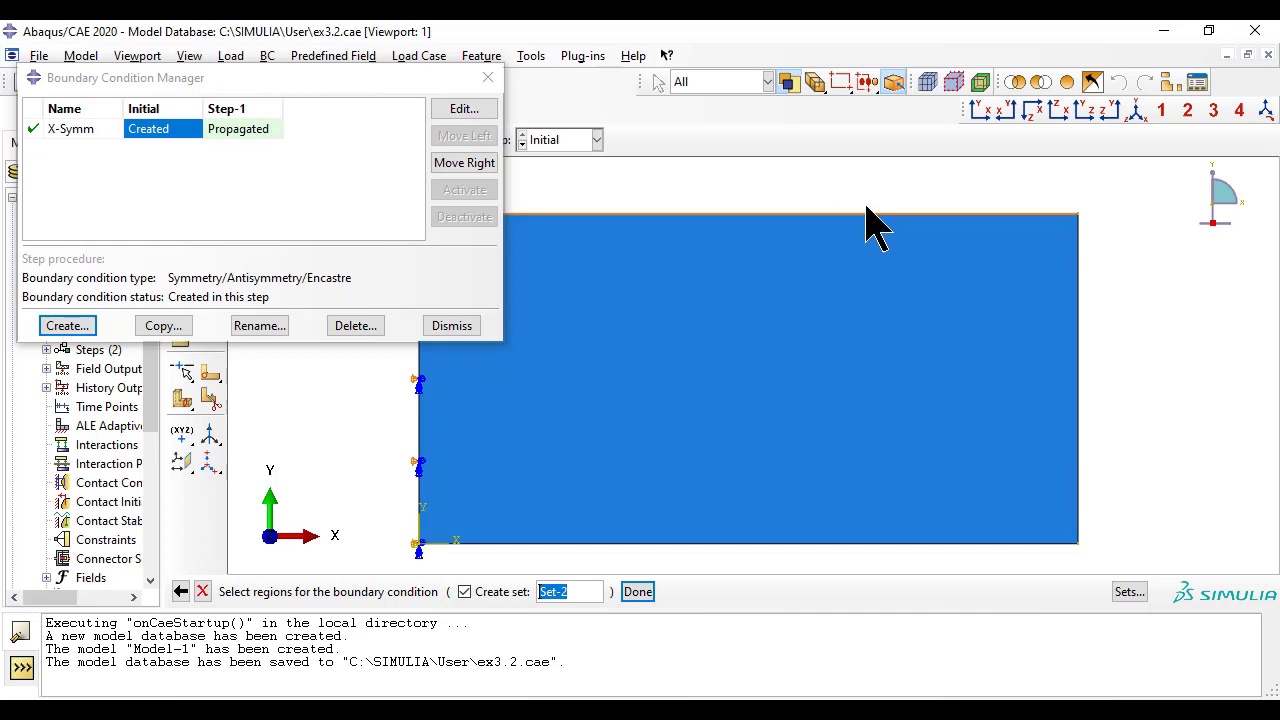
pyautogui.click(866, 213)
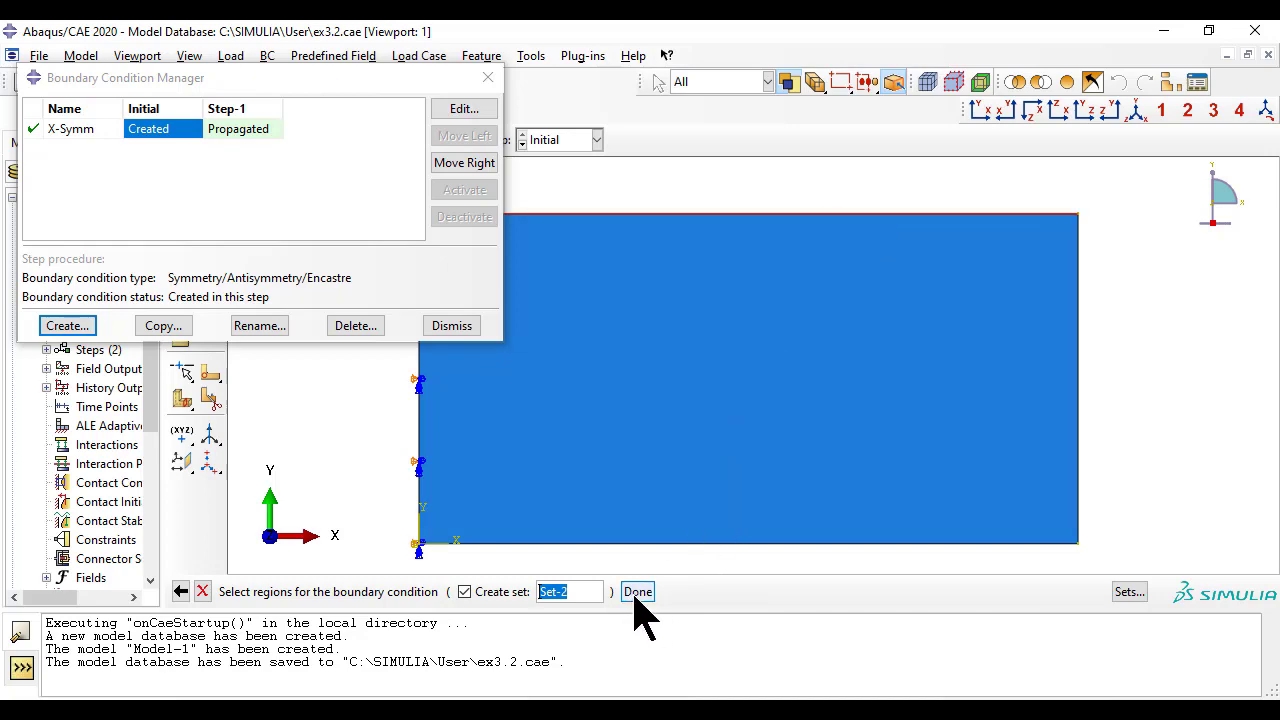
pyautogui.click(637, 592)
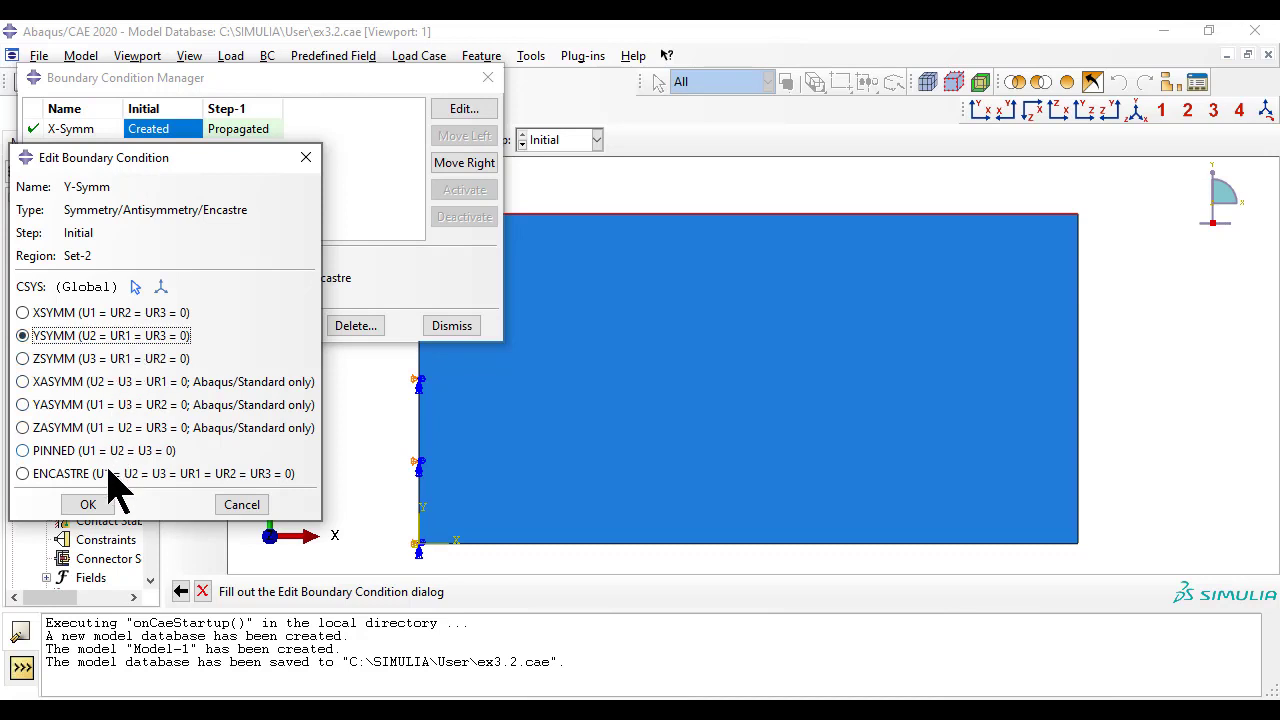
pyautogui.click(90, 508)
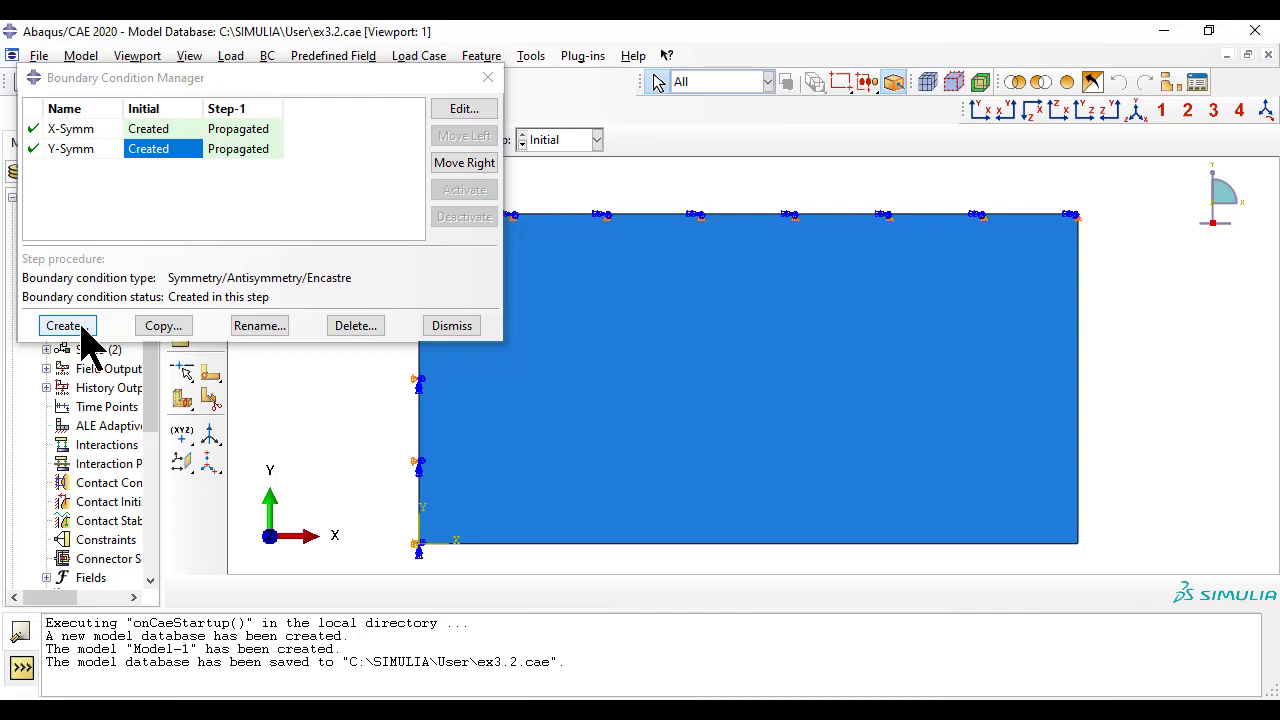
# Step: Start a mechanical Displacement/Rotation boundary condition named Simple-Supp in the Initial step
pyautogui.click(66, 326)
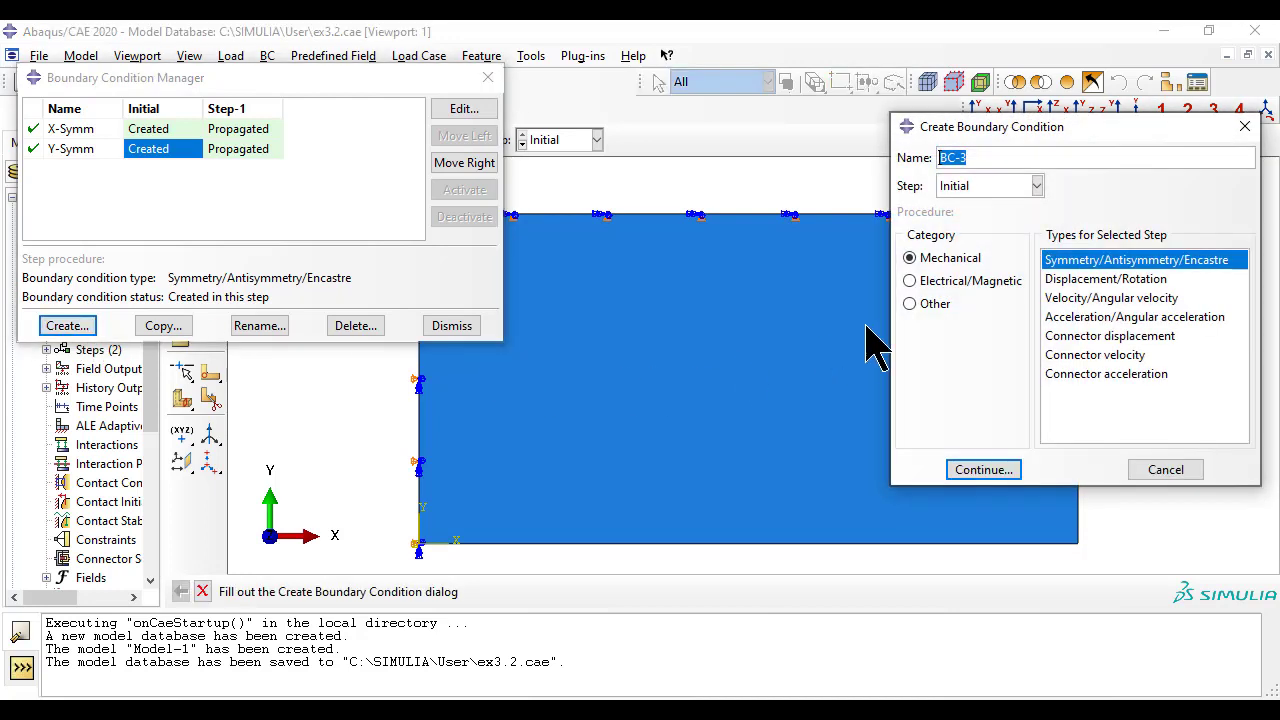
pyautogui.write('Simple-Supp')
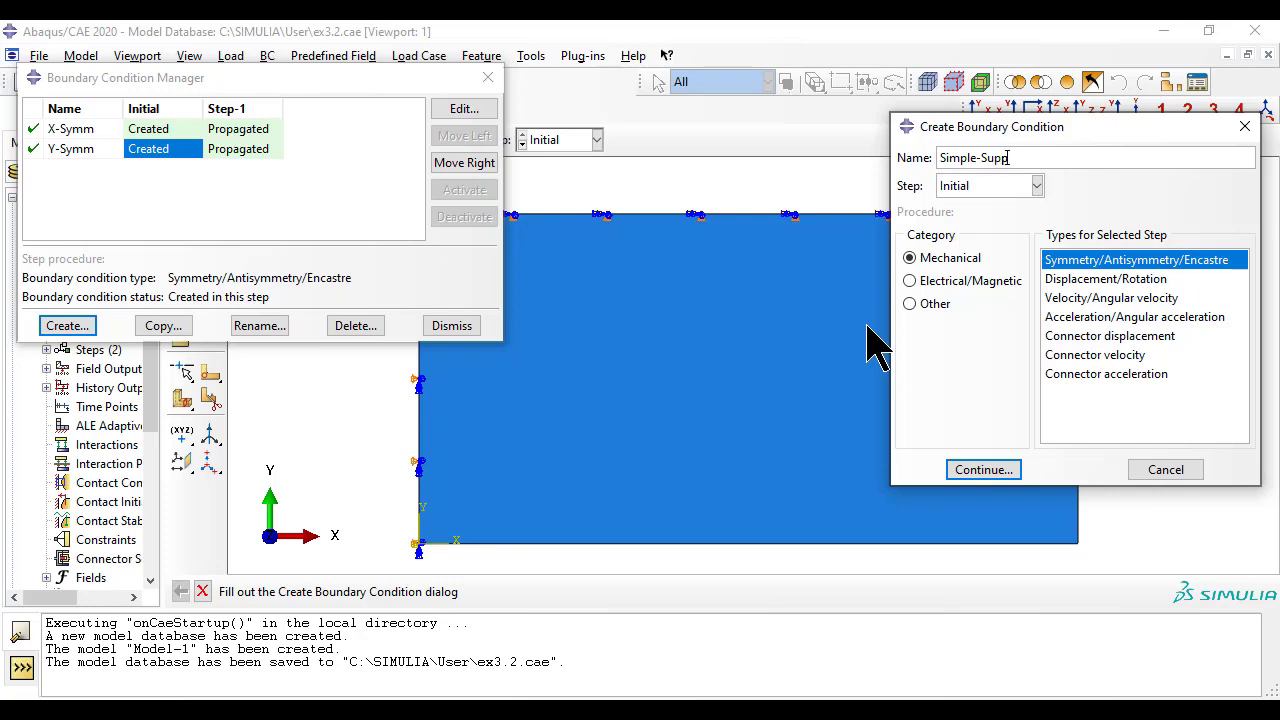
pyautogui.click(1008, 188)
pyautogui.click(1008, 208)
pyautogui.click(925, 258)
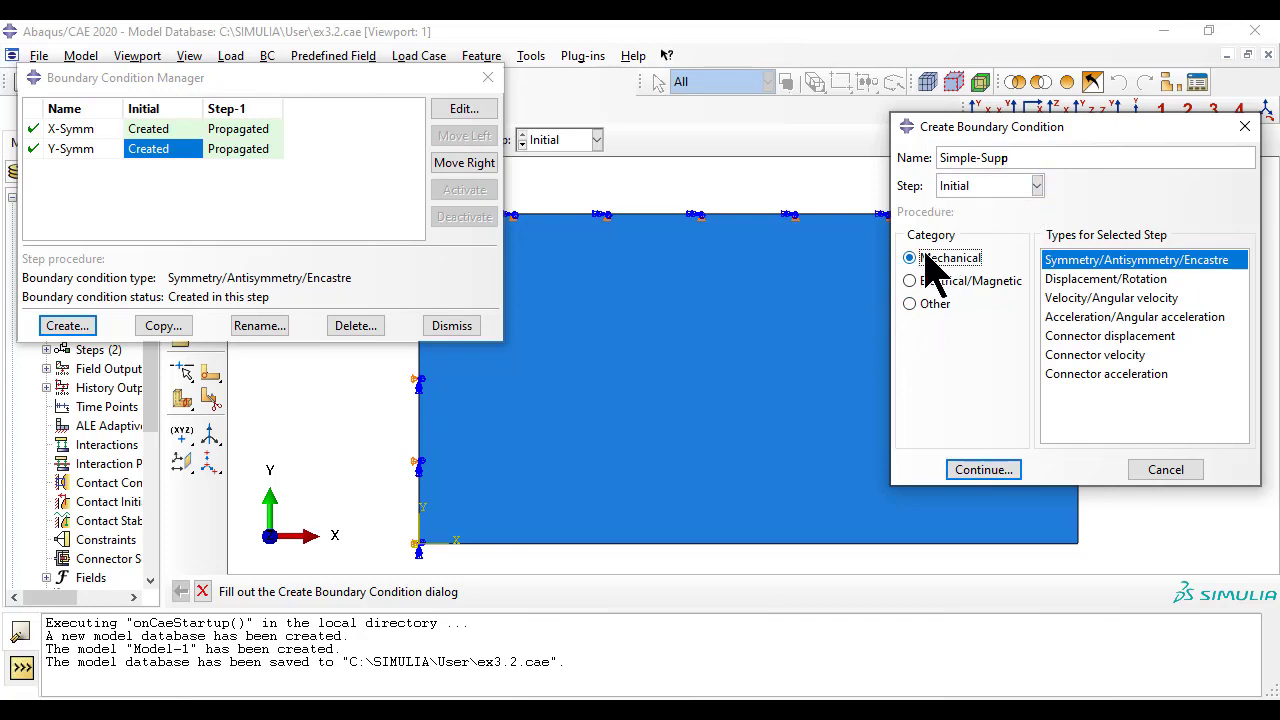
pyautogui.click(1120, 280)
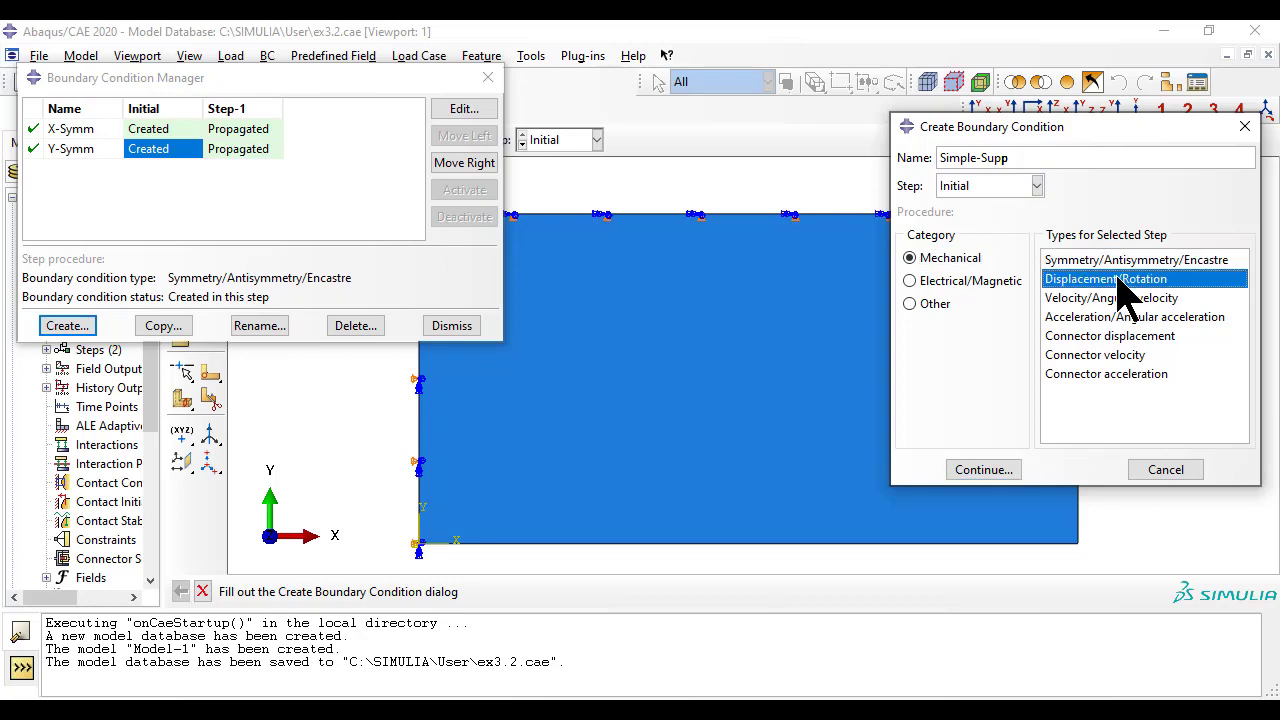
pyautogui.click(986, 470)
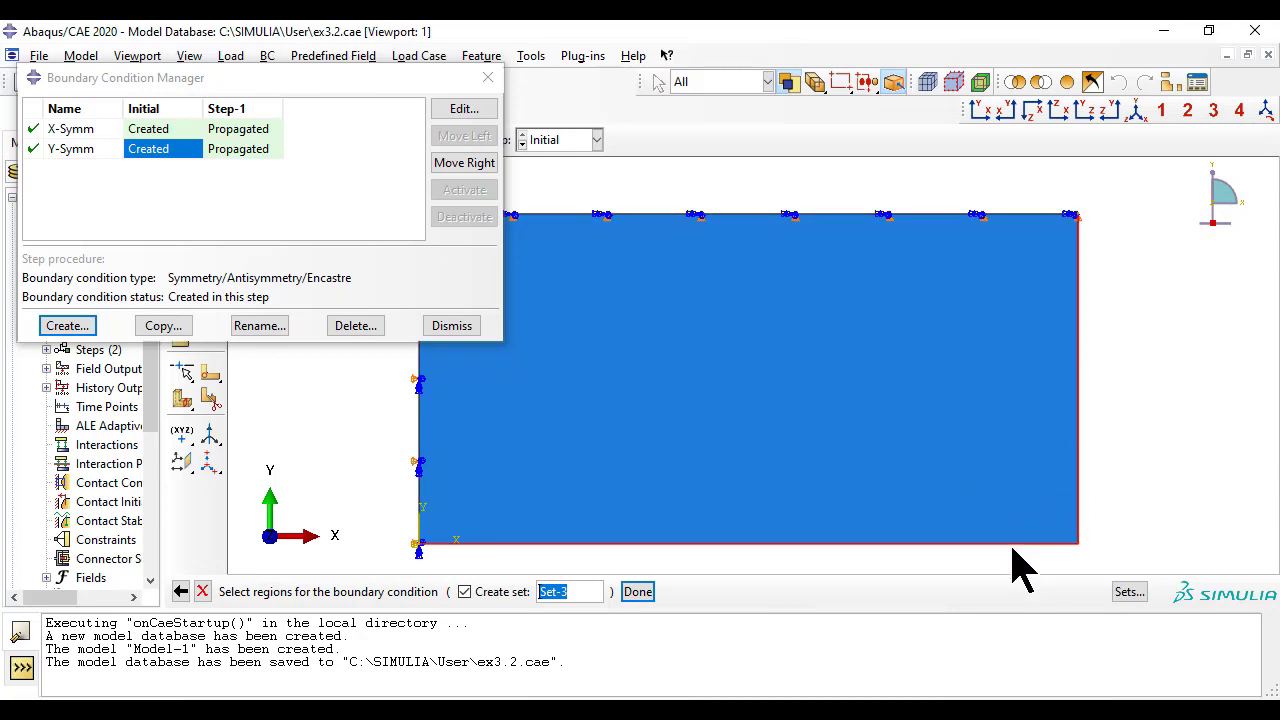
# Step: Apply the Simple-Supp condition to the plate's right and bottom edges, restraining U3, and close the boundary condition manager
pyautogui.click(742, 556)
pyautogui.click(642, 594)
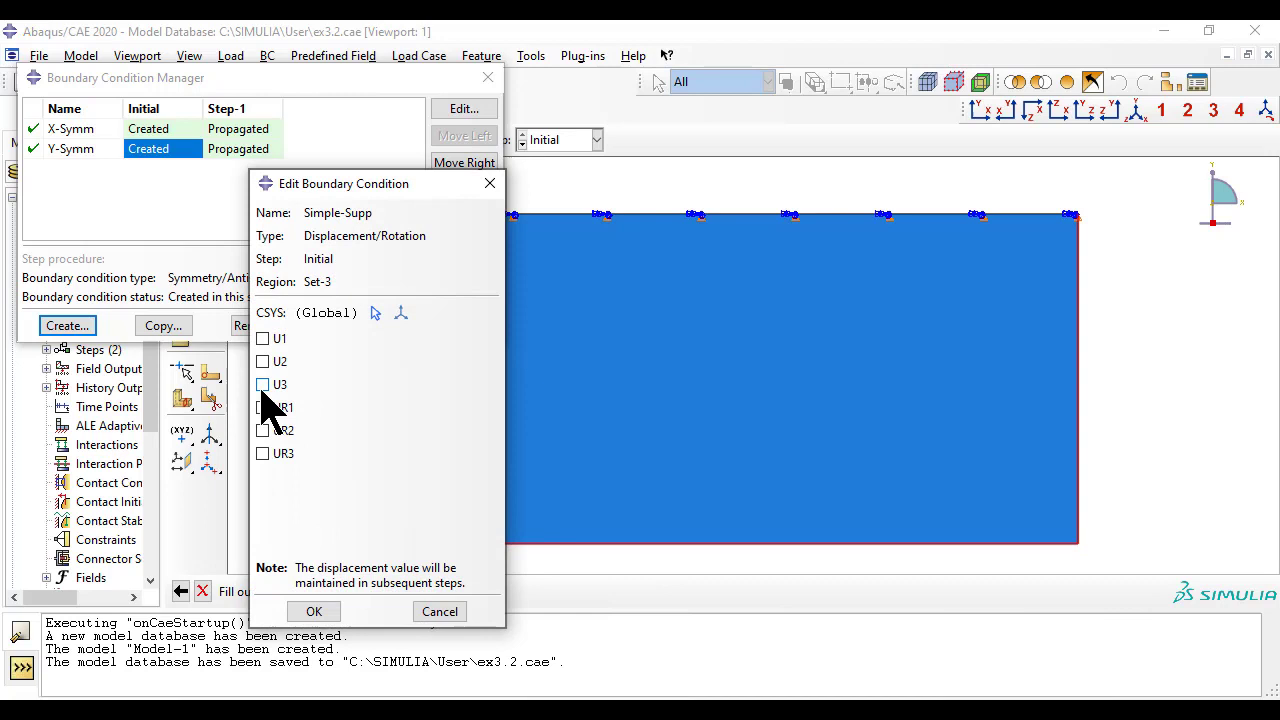
pyautogui.click(314, 610)
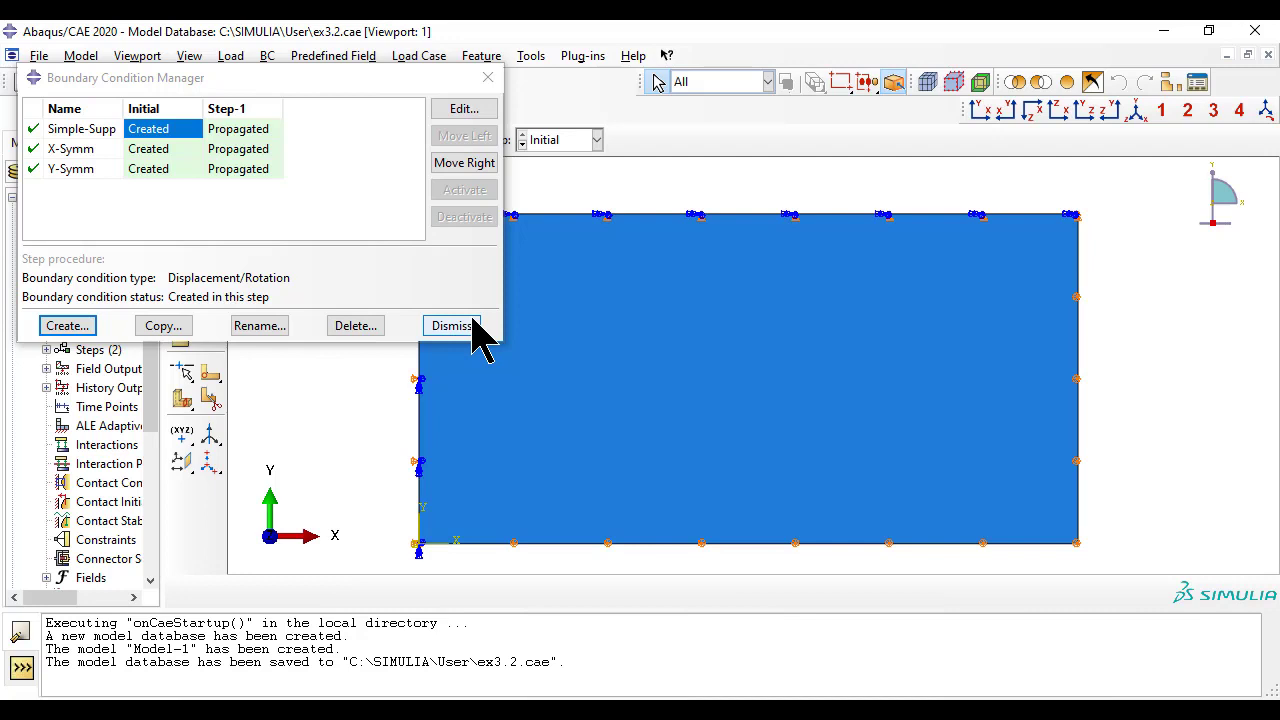
pyautogui.click(452, 326)
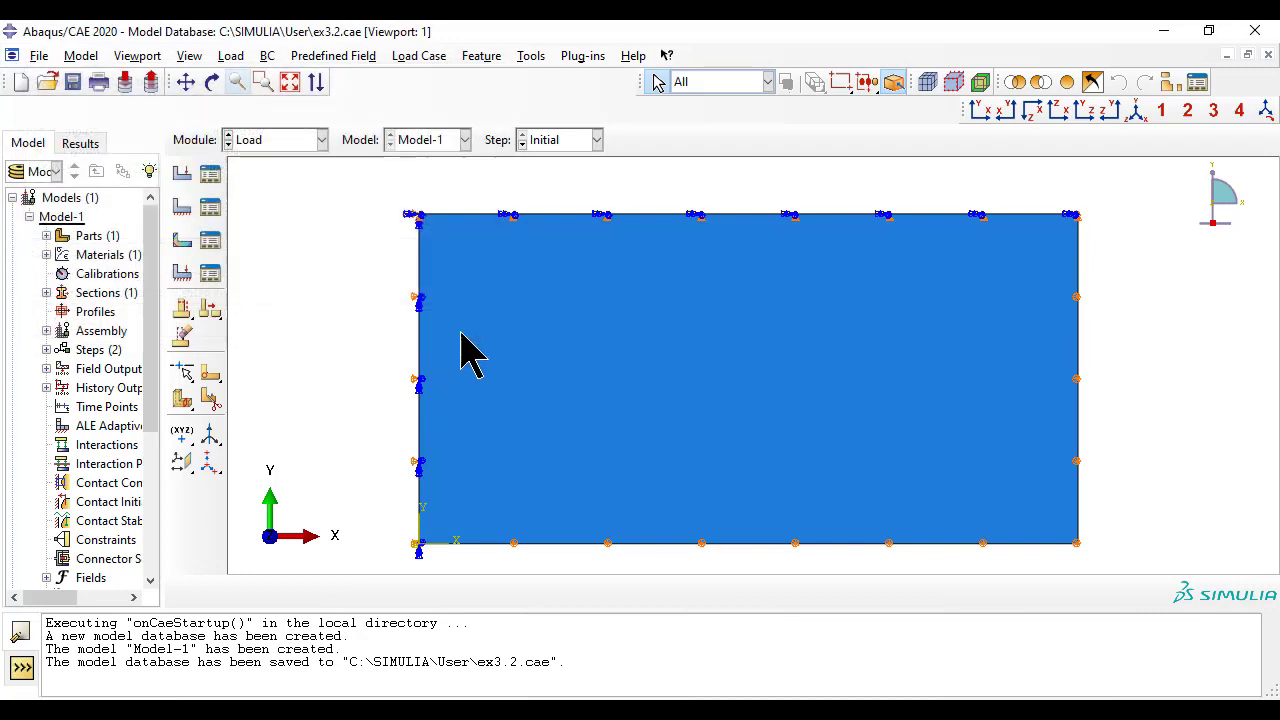
# Step: Start a mechanical Pressure load in Step-1
pyautogui.click(229, 58)
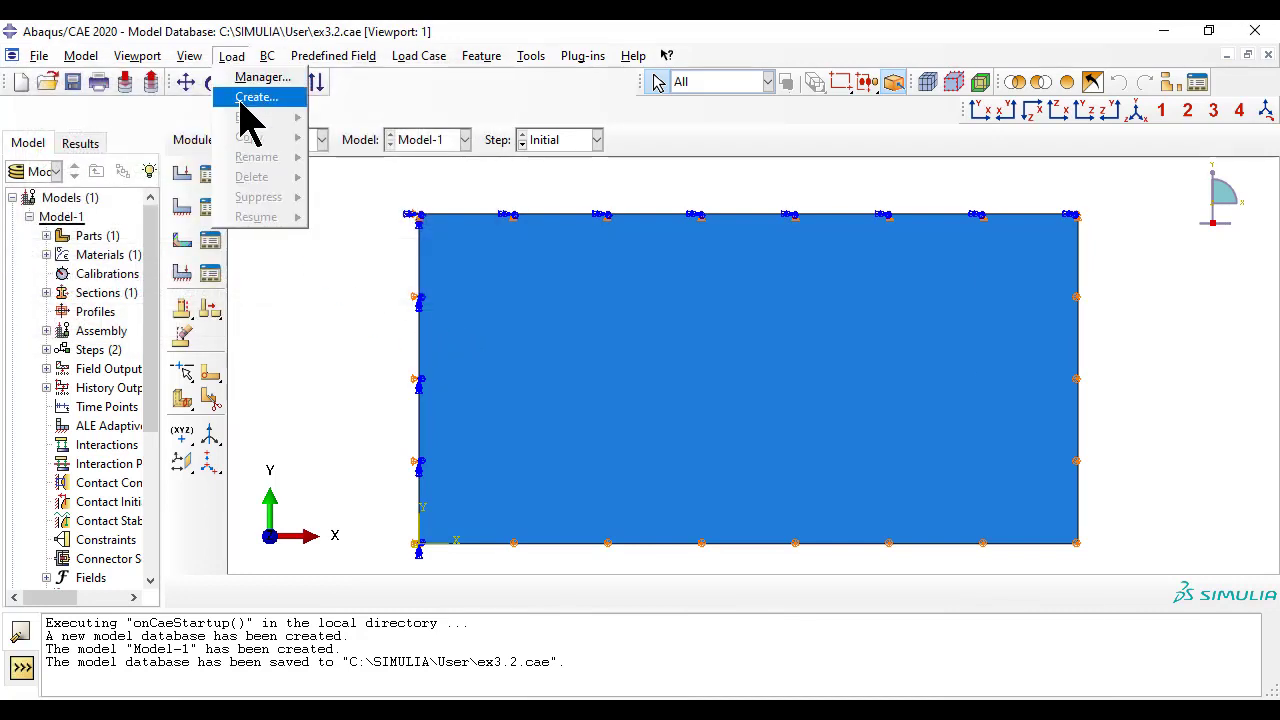
pyautogui.click(250, 97)
pyautogui.click(242, 203)
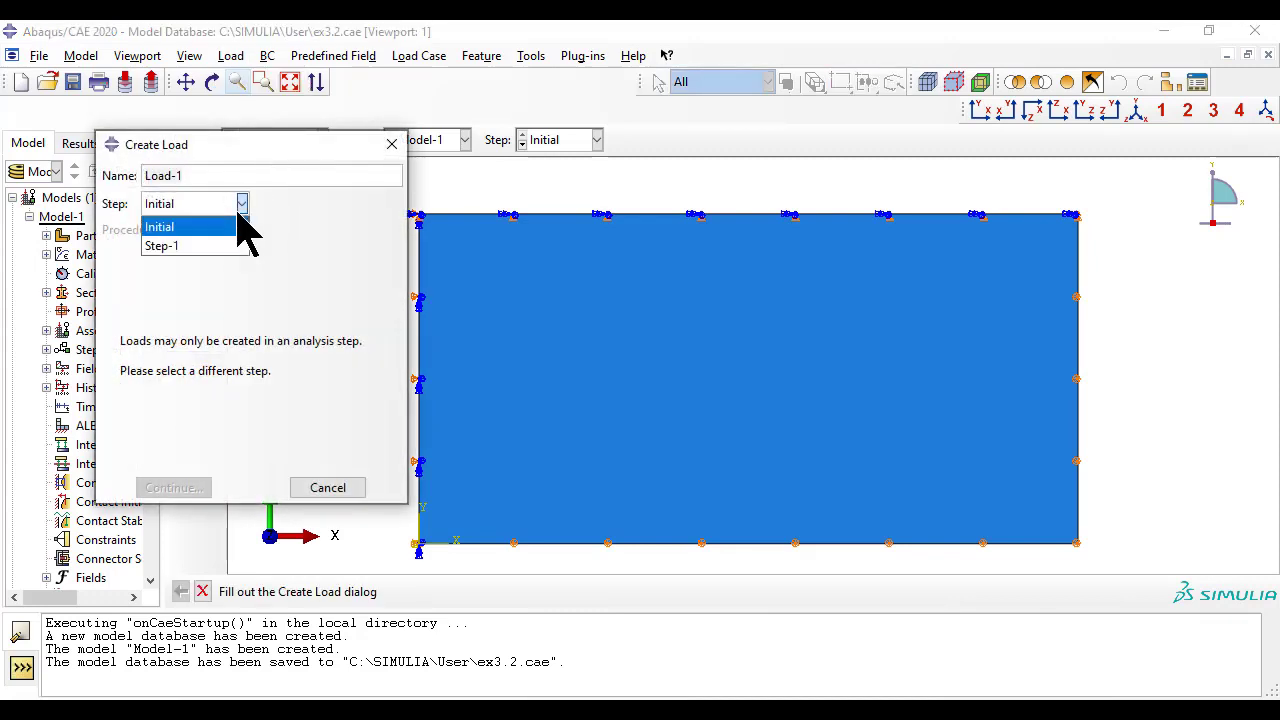
pyautogui.click(172, 246)
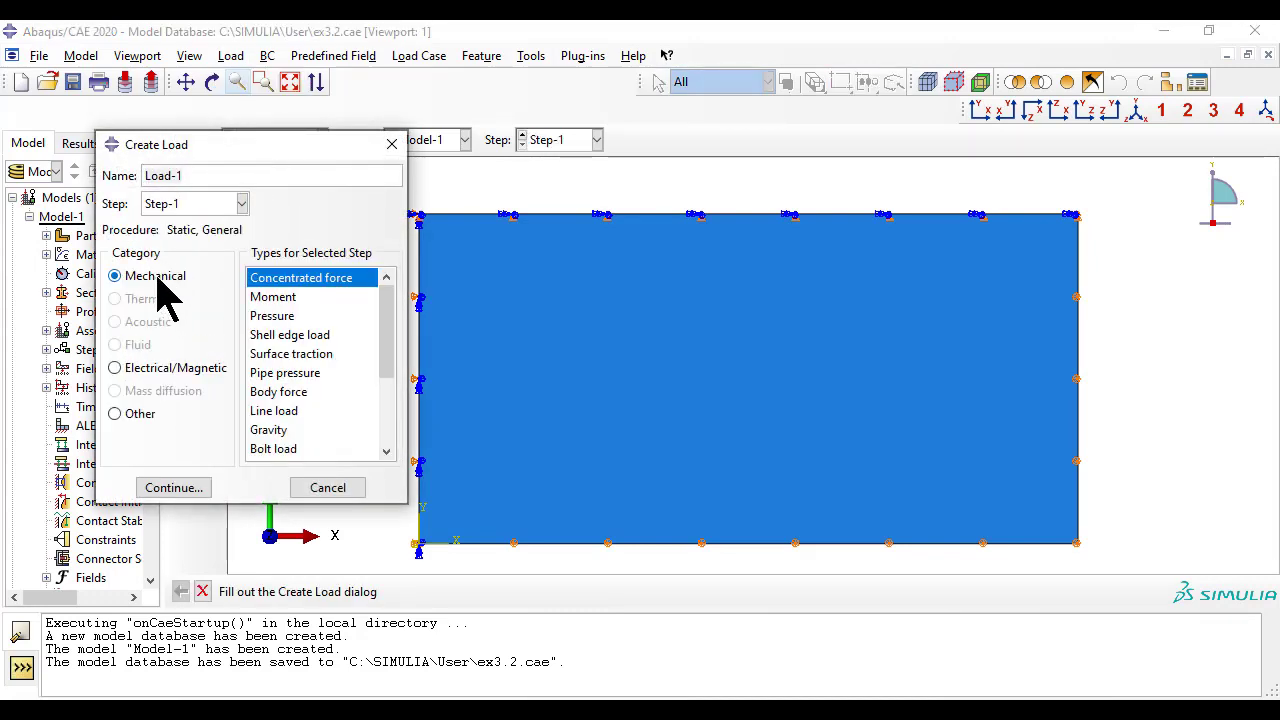
pyautogui.click(170, 280)
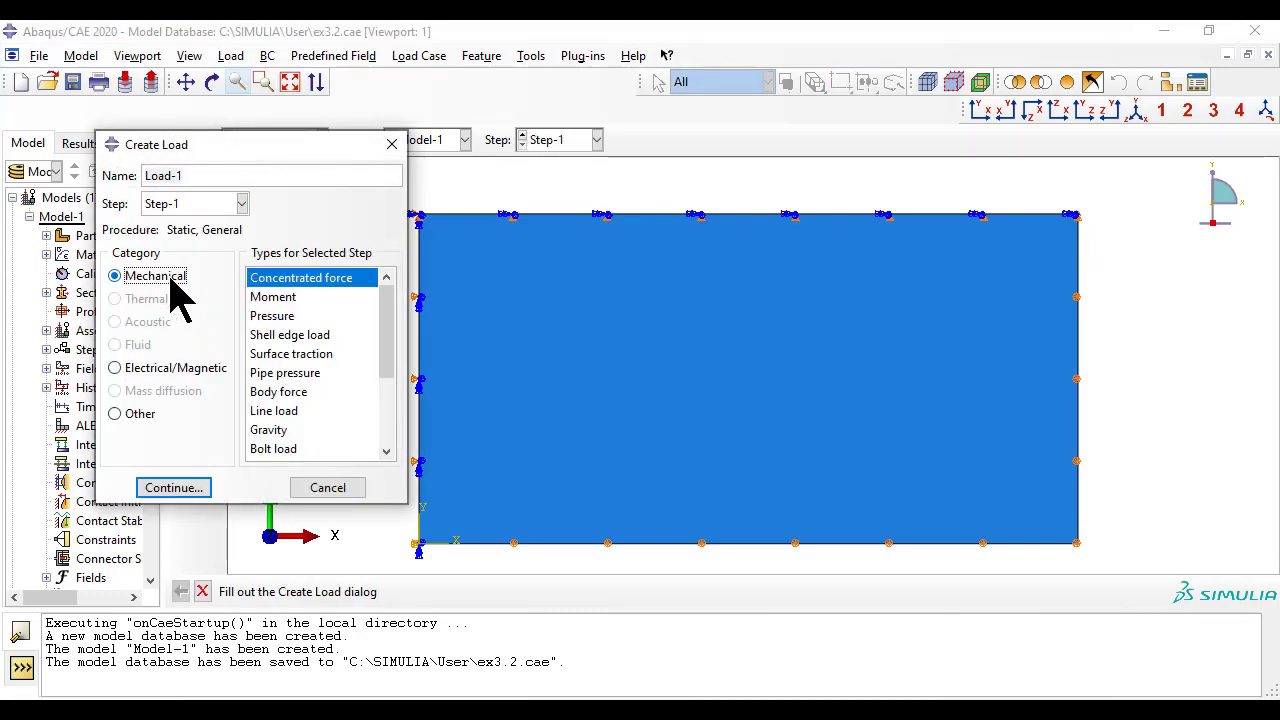
pyautogui.click(288, 318)
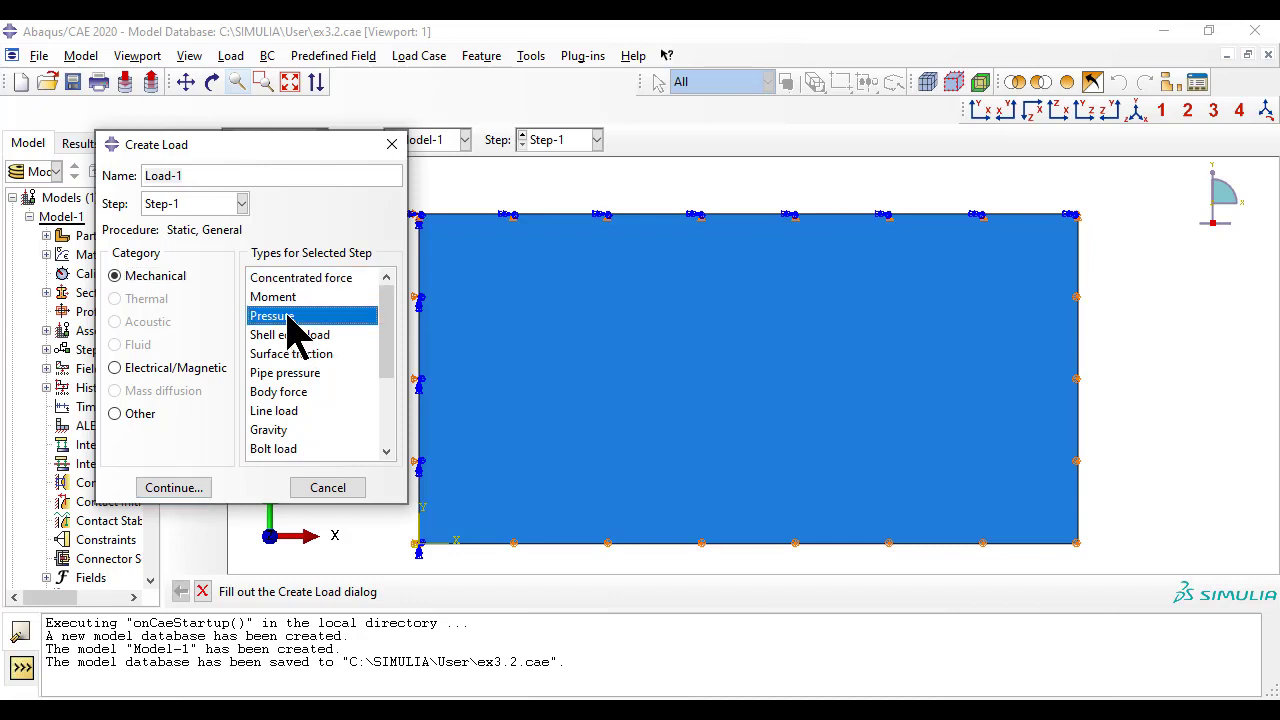
pyautogui.click(174, 488)
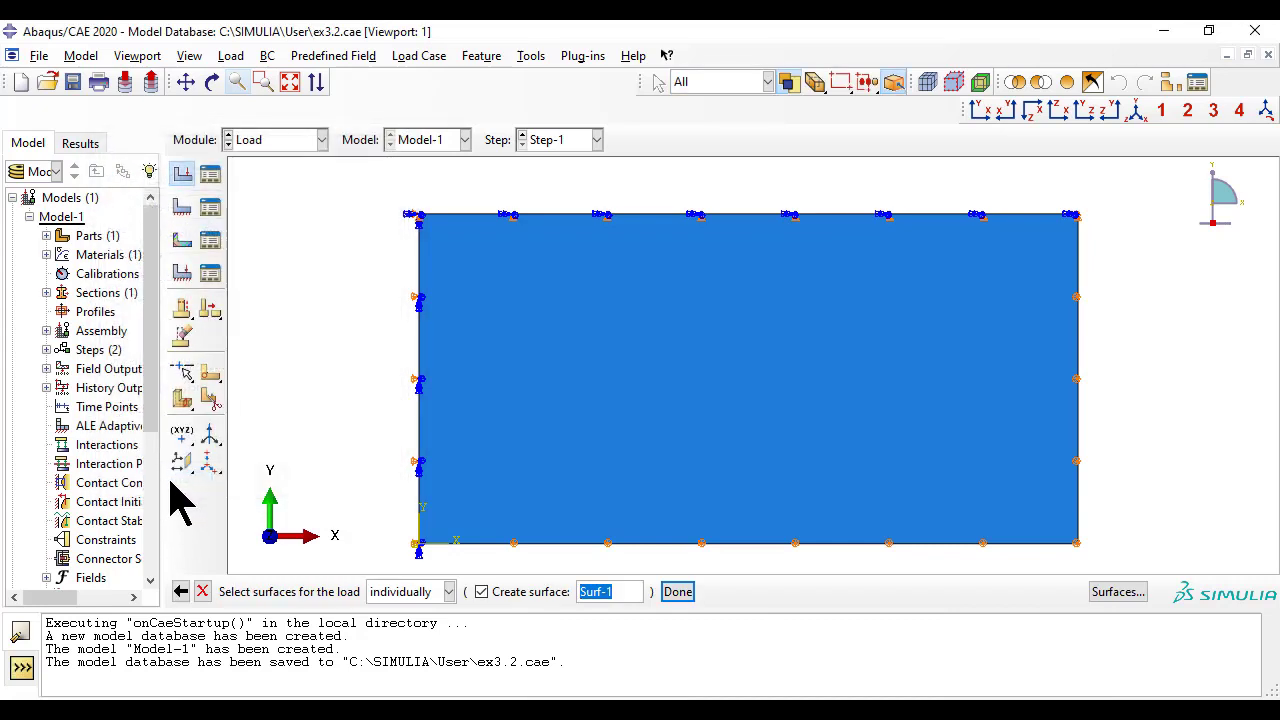
# Step: Apply the pressure to the Brown side of the whole plate face with uniform distribution and a magnitude of 0.12e-3
pyautogui.click(733, 364)
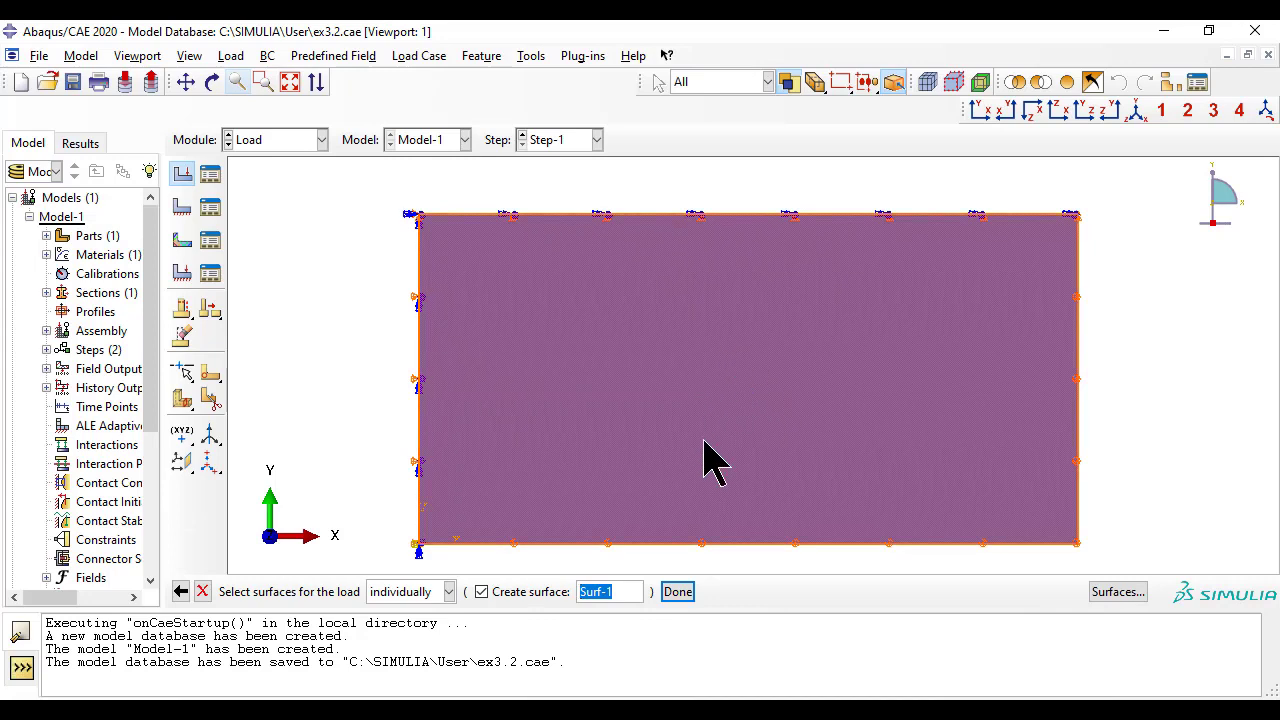
pyautogui.click(678, 593)
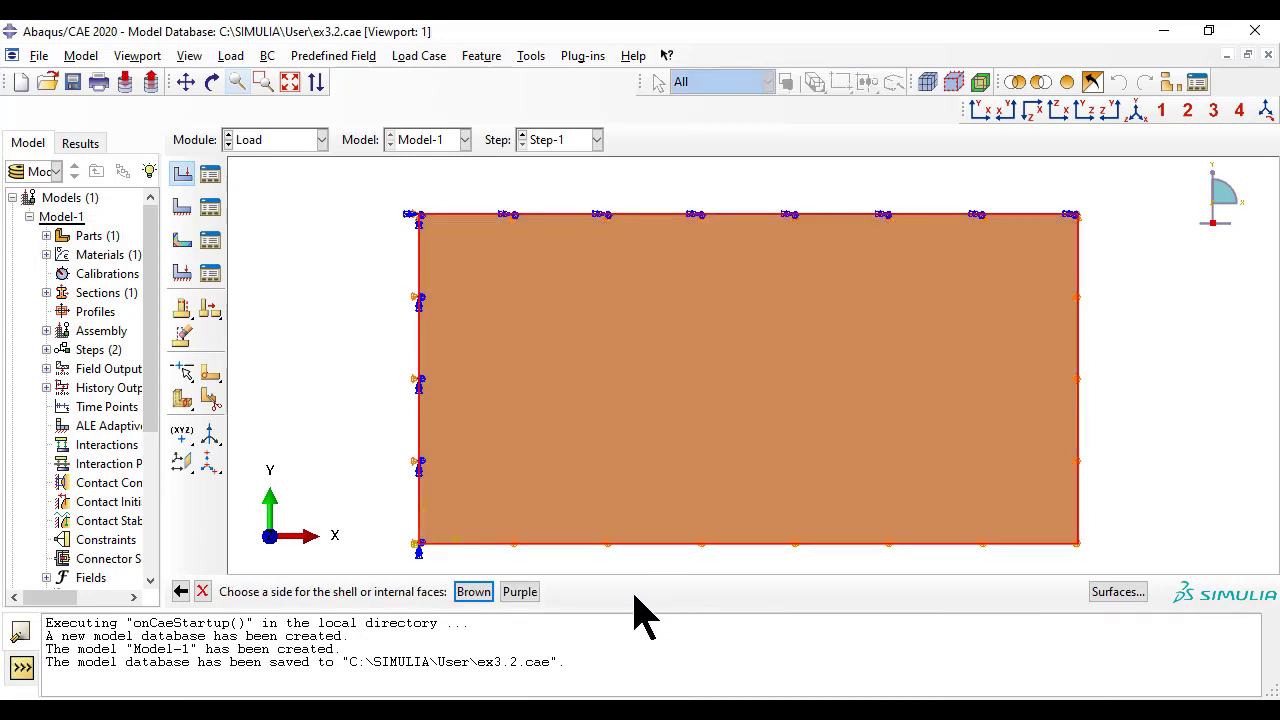
pyautogui.click(474, 592)
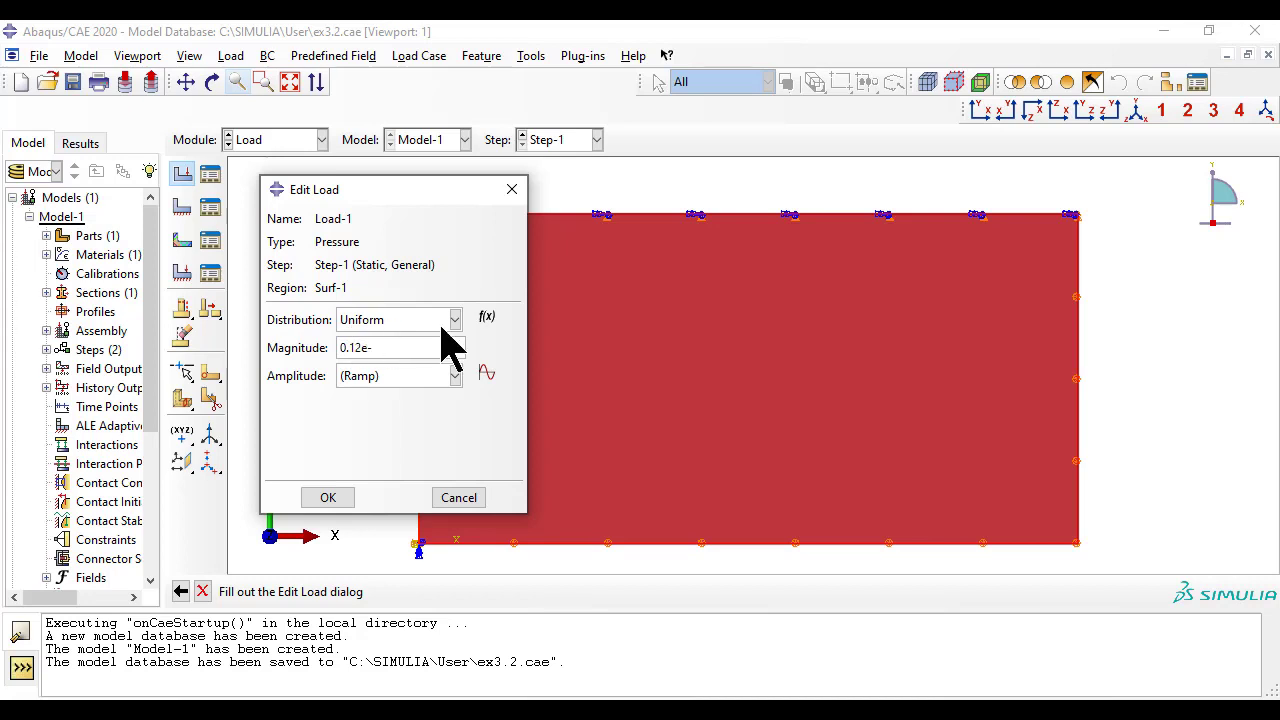
pyautogui.write('3')
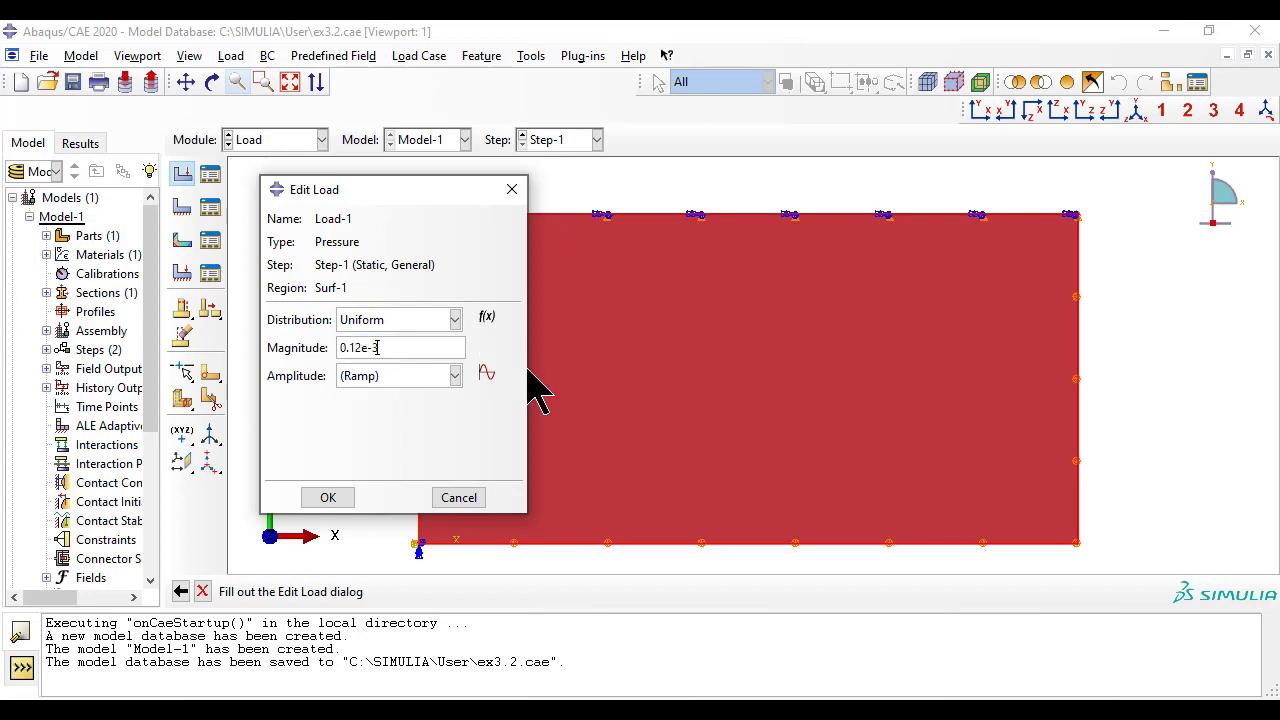
pyautogui.click(322, 499)
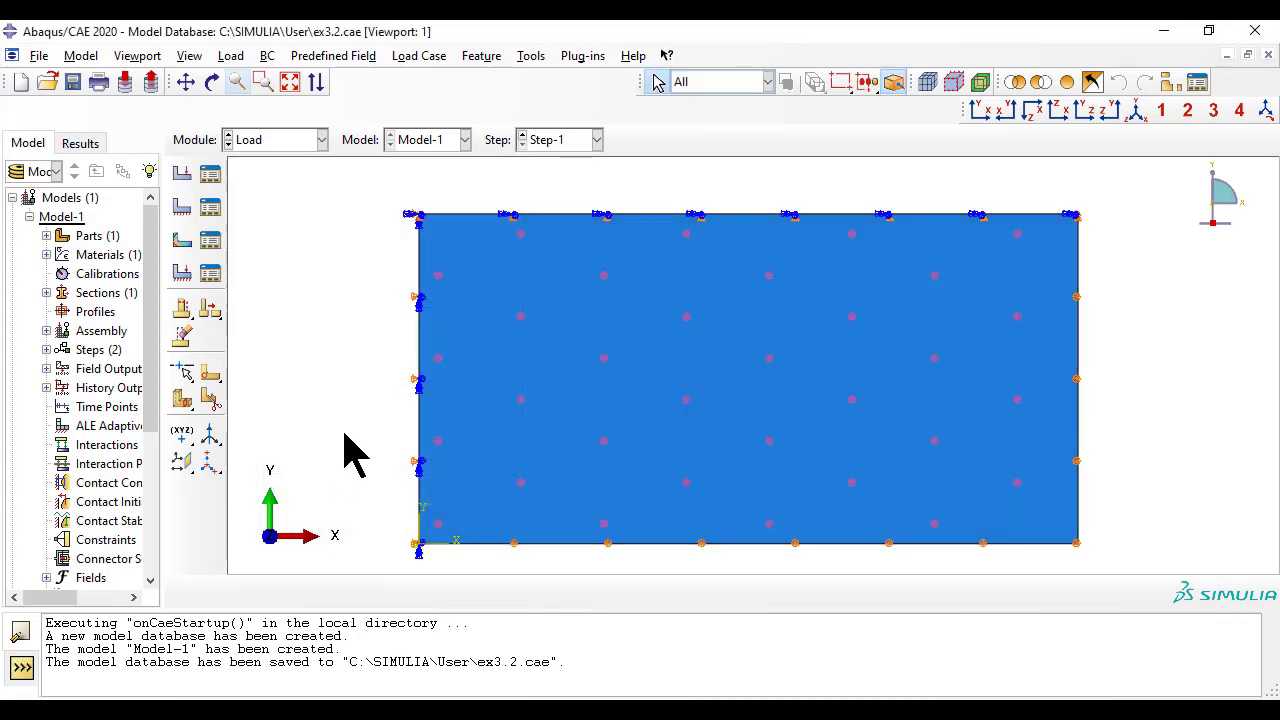
# Step: Switch to the Mesh module and seed the plate instance with an approximate global size of 50
pyautogui.scroll(-2, 355, 455)
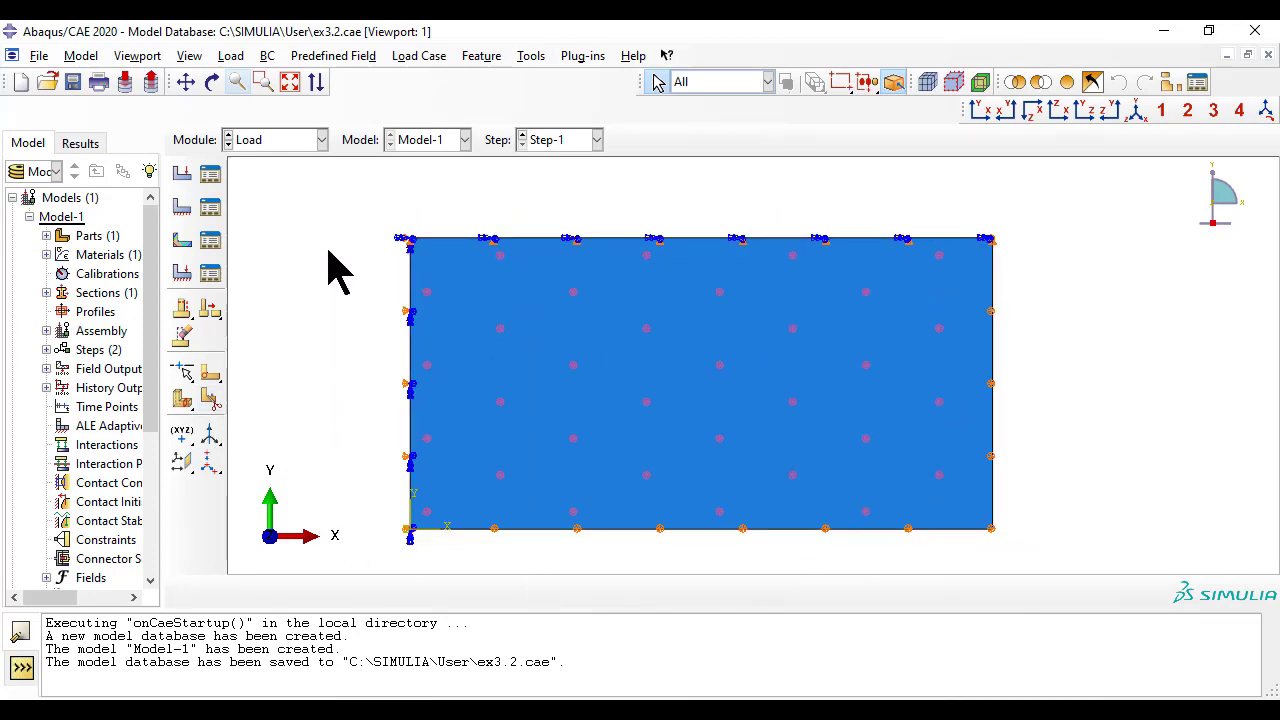
pyautogui.click(321, 140)
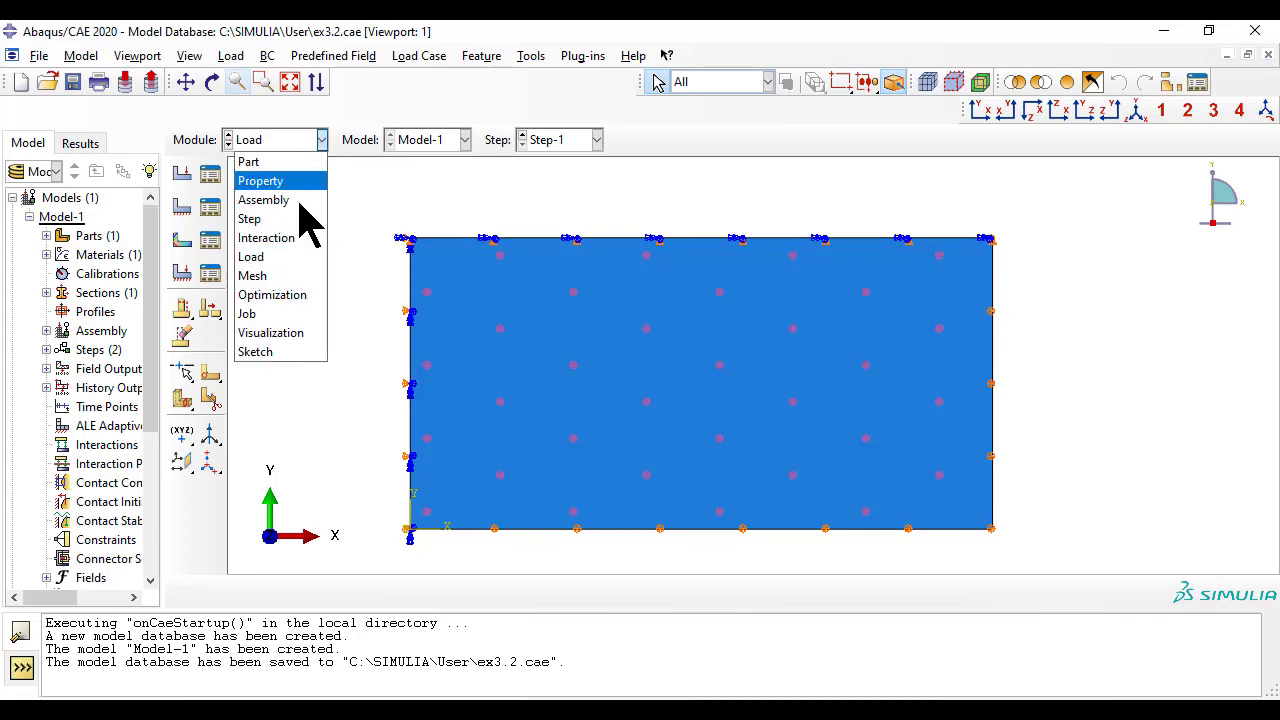
pyautogui.click(285, 277)
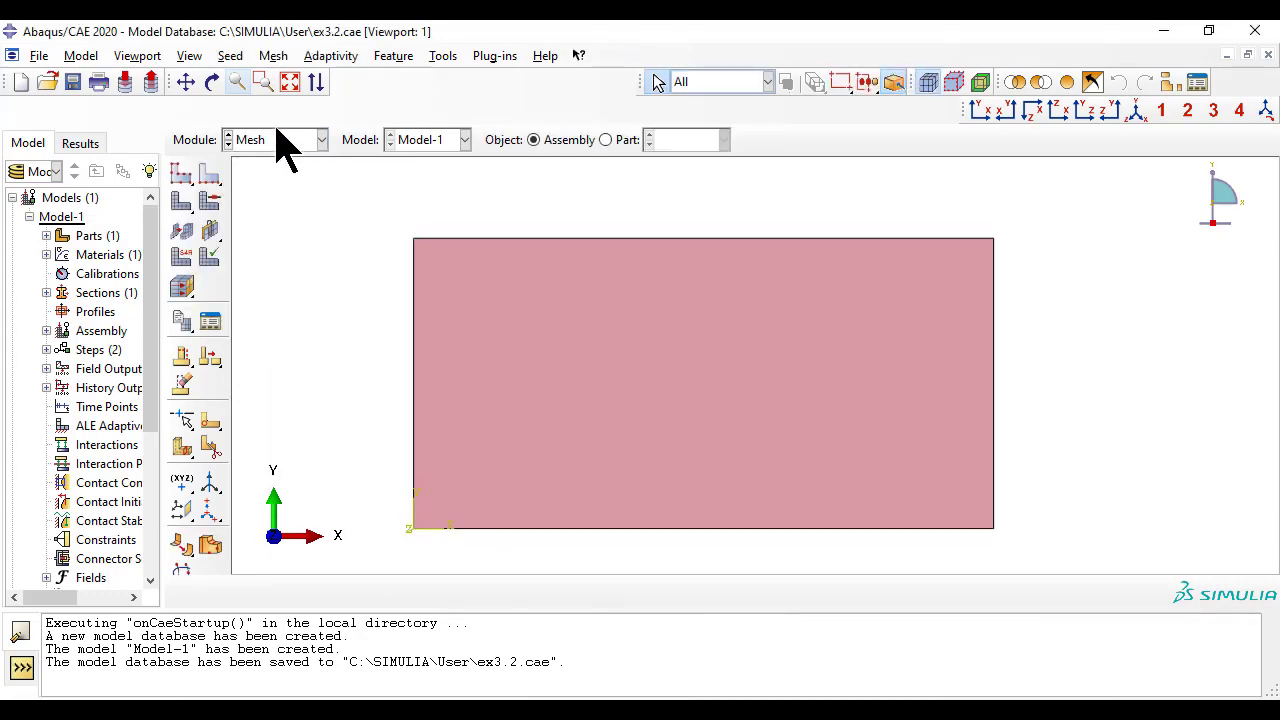
pyautogui.click(242, 56)
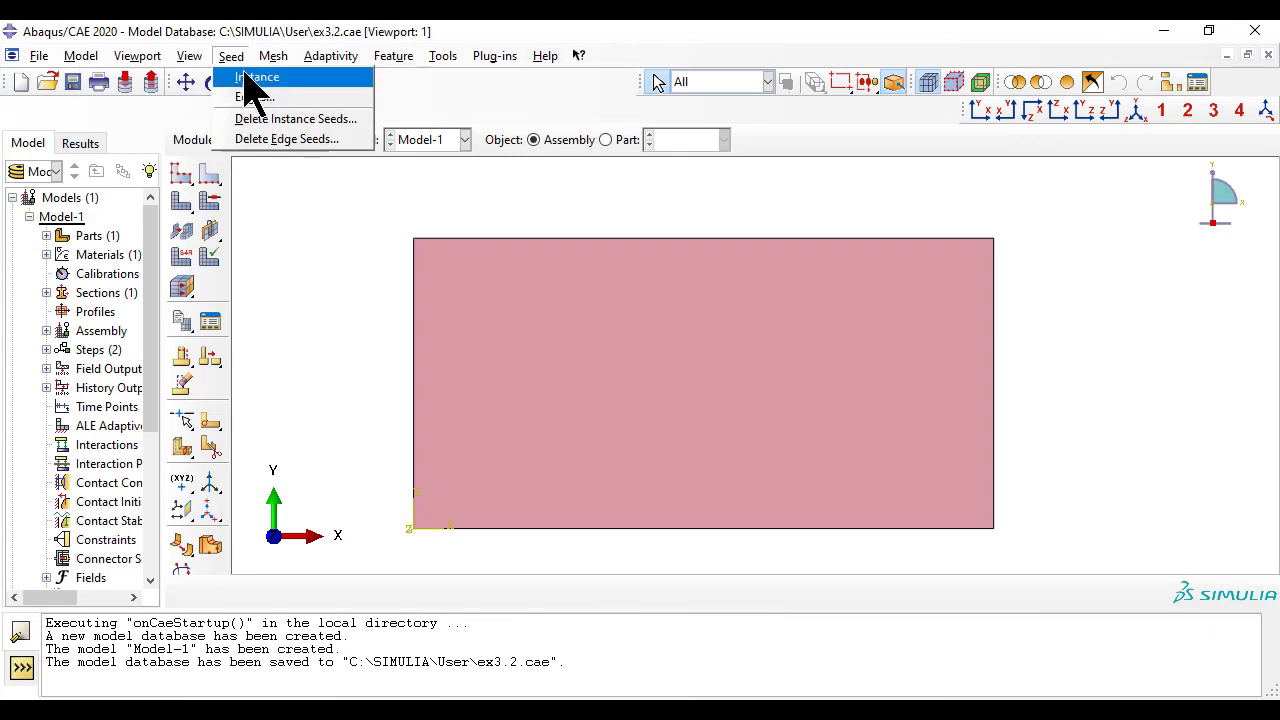
pyautogui.click(245, 74)
pyautogui.write('200')
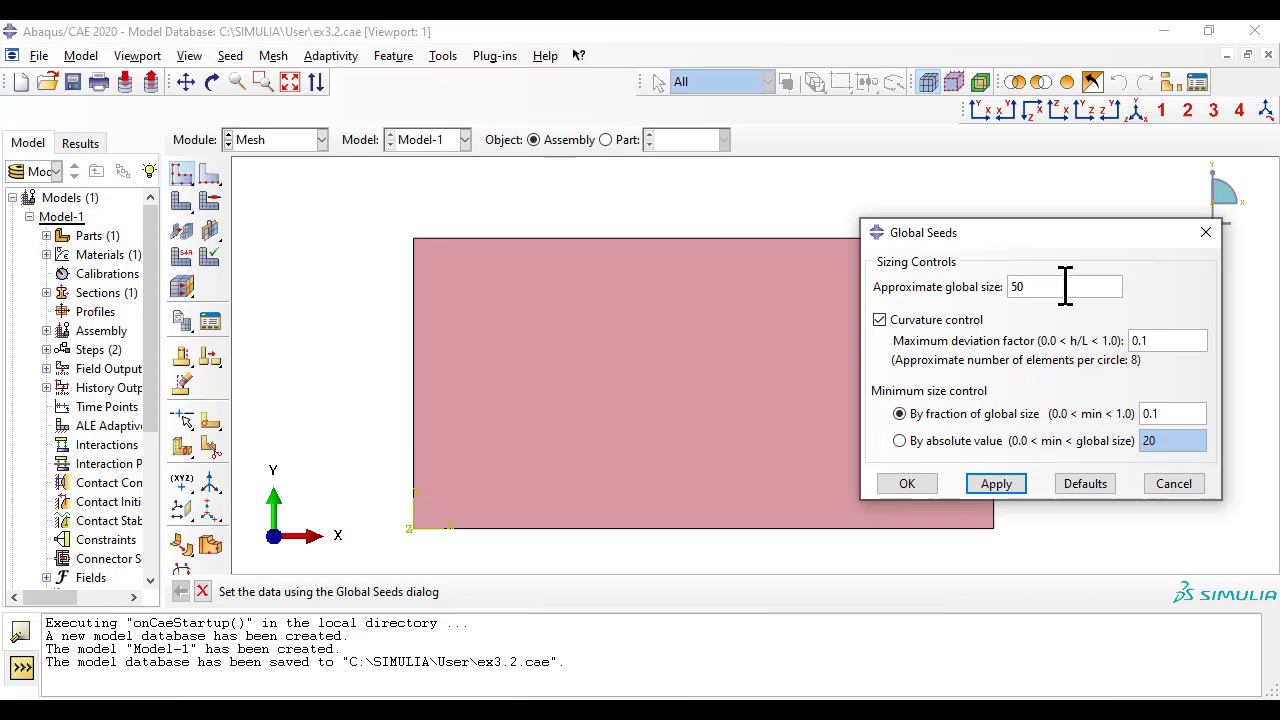
pyautogui.click(1012, 488)
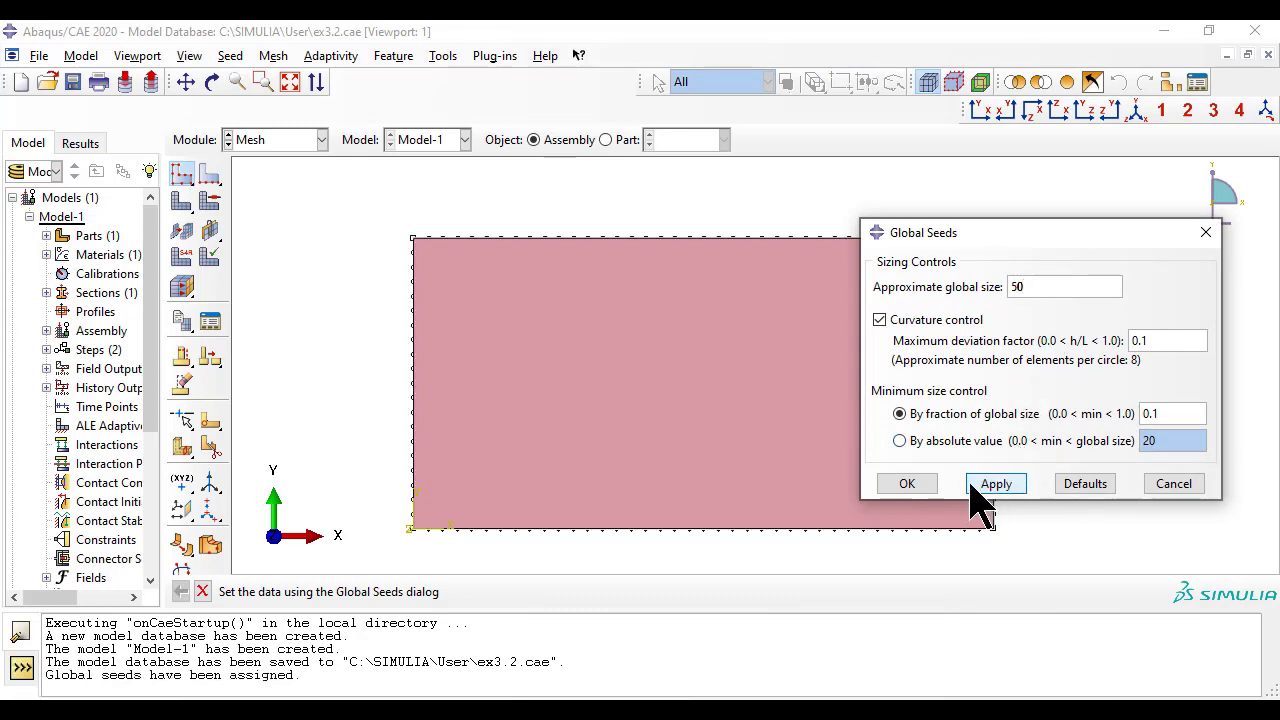
pyautogui.click(907, 484)
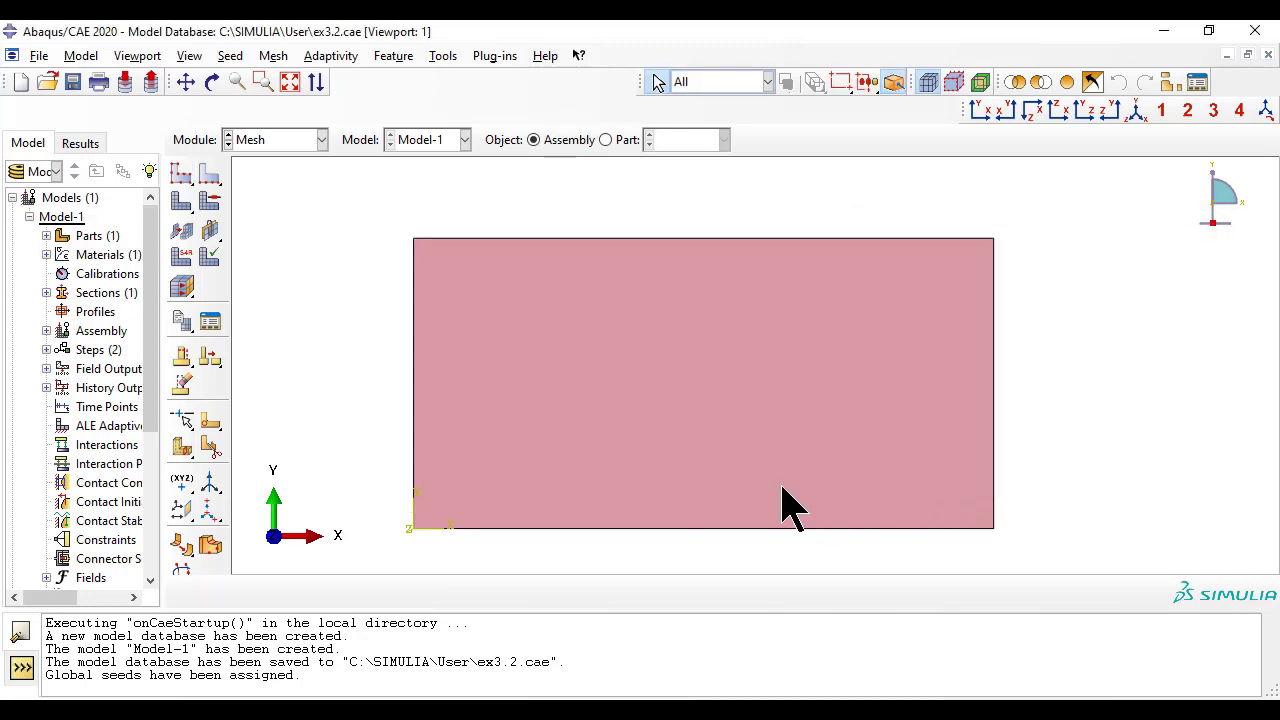
# Step: Set the plate's mesh controls to Quad element shape with the Structured technique
pyautogui.click(274, 56)
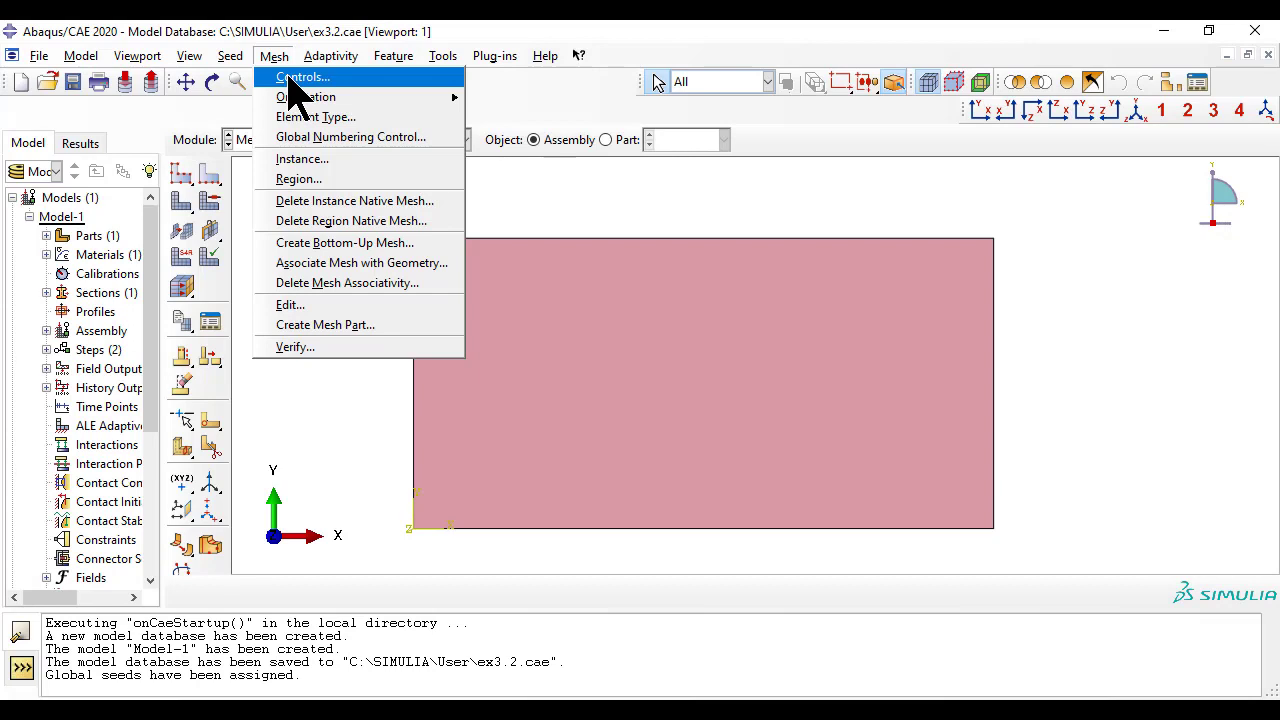
pyautogui.click(300, 78)
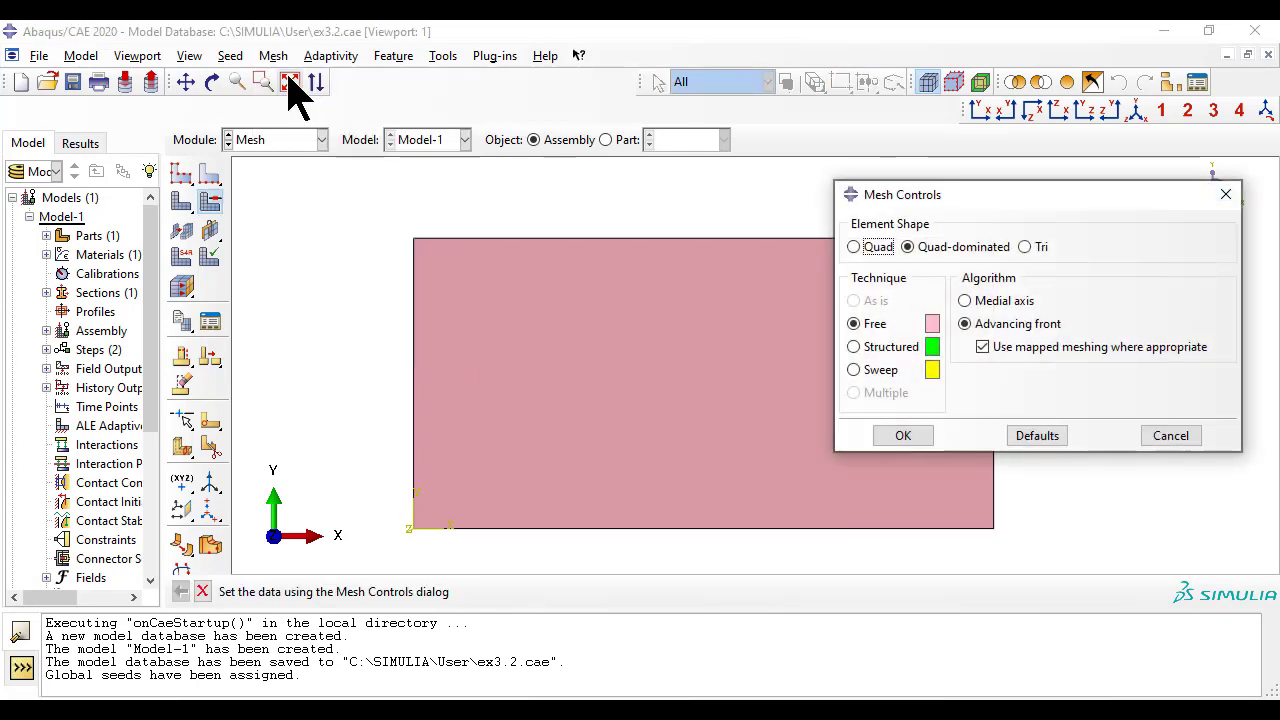
pyautogui.click(877, 250)
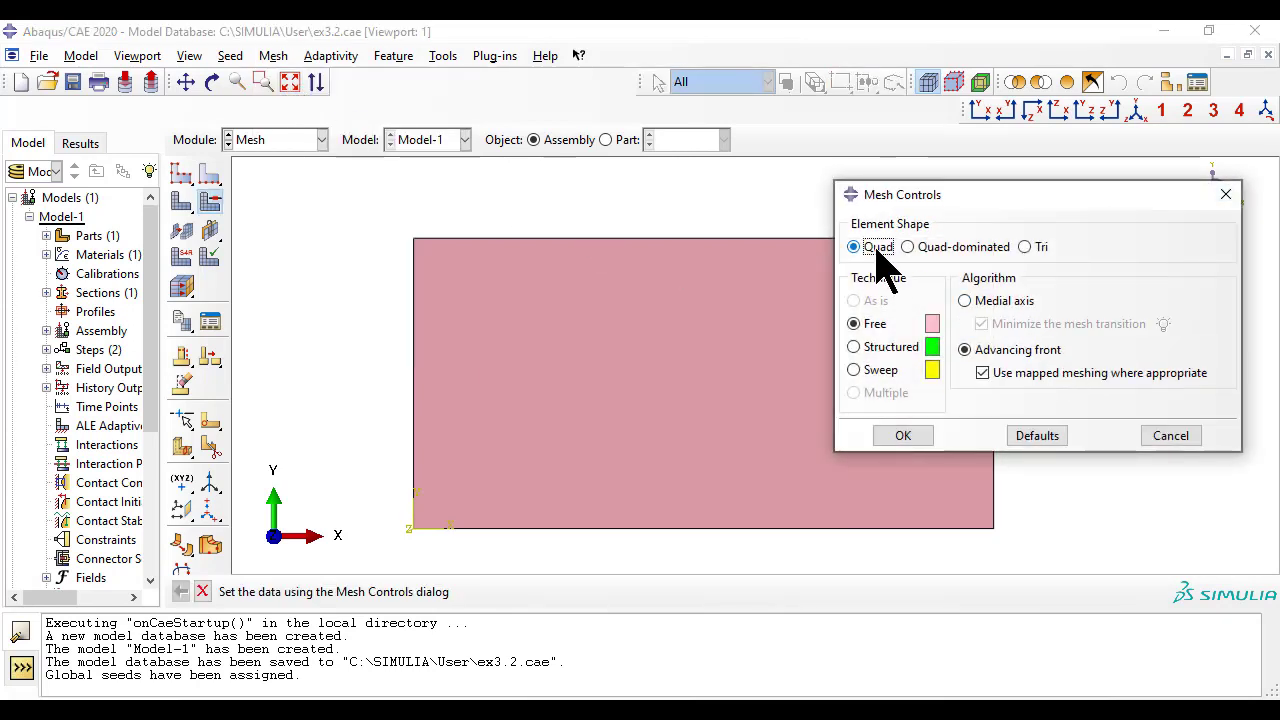
pyautogui.click(888, 355)
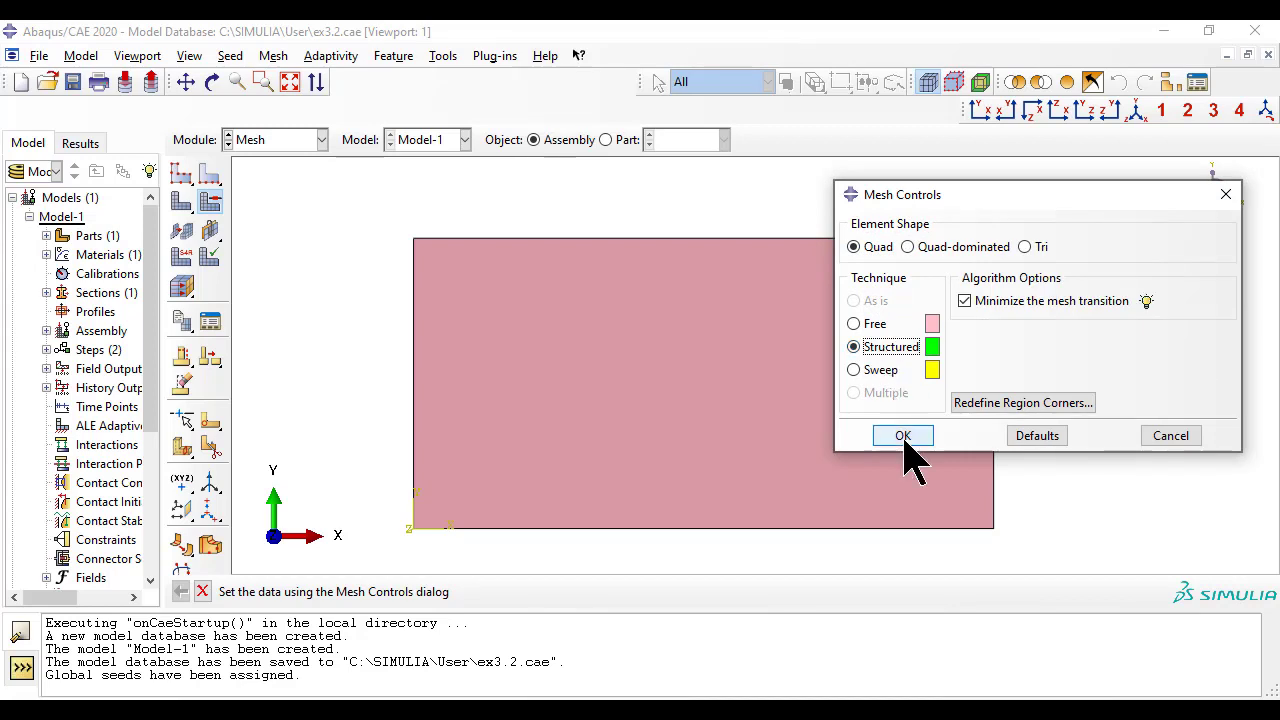
pyautogui.click(903, 436)
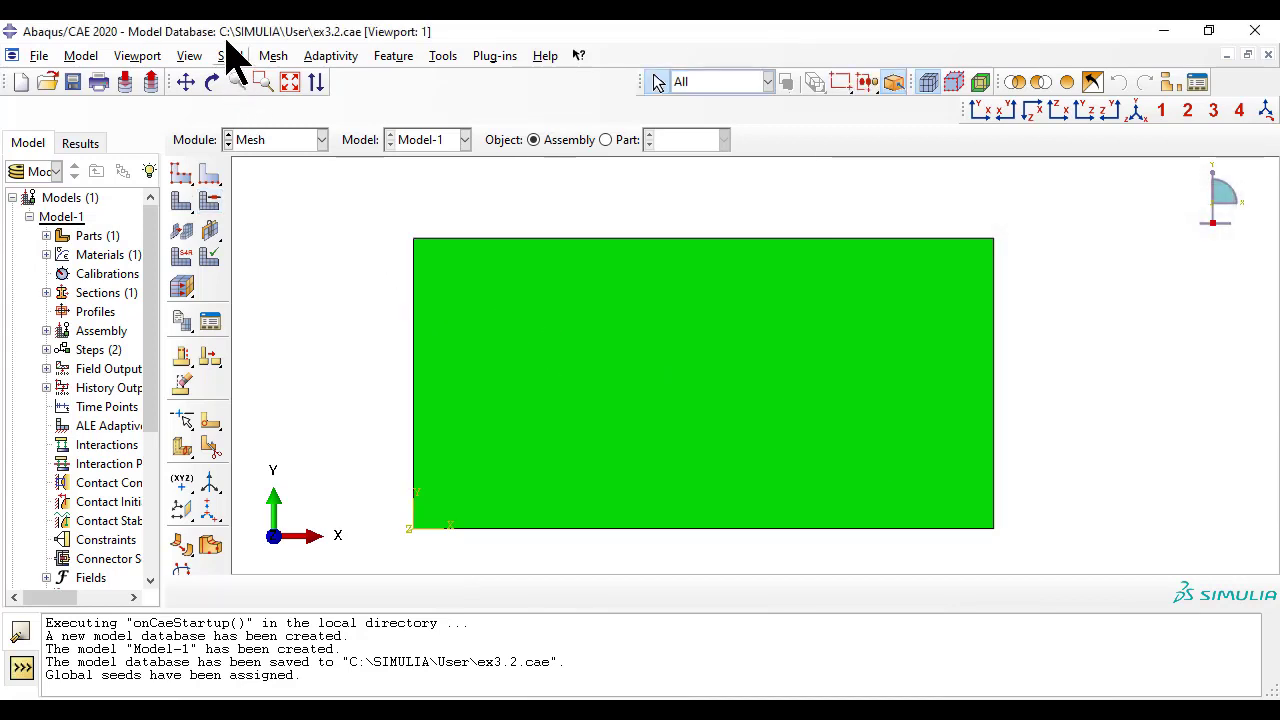
# Step: Mesh the plate part instance
pyautogui.click(273, 56)
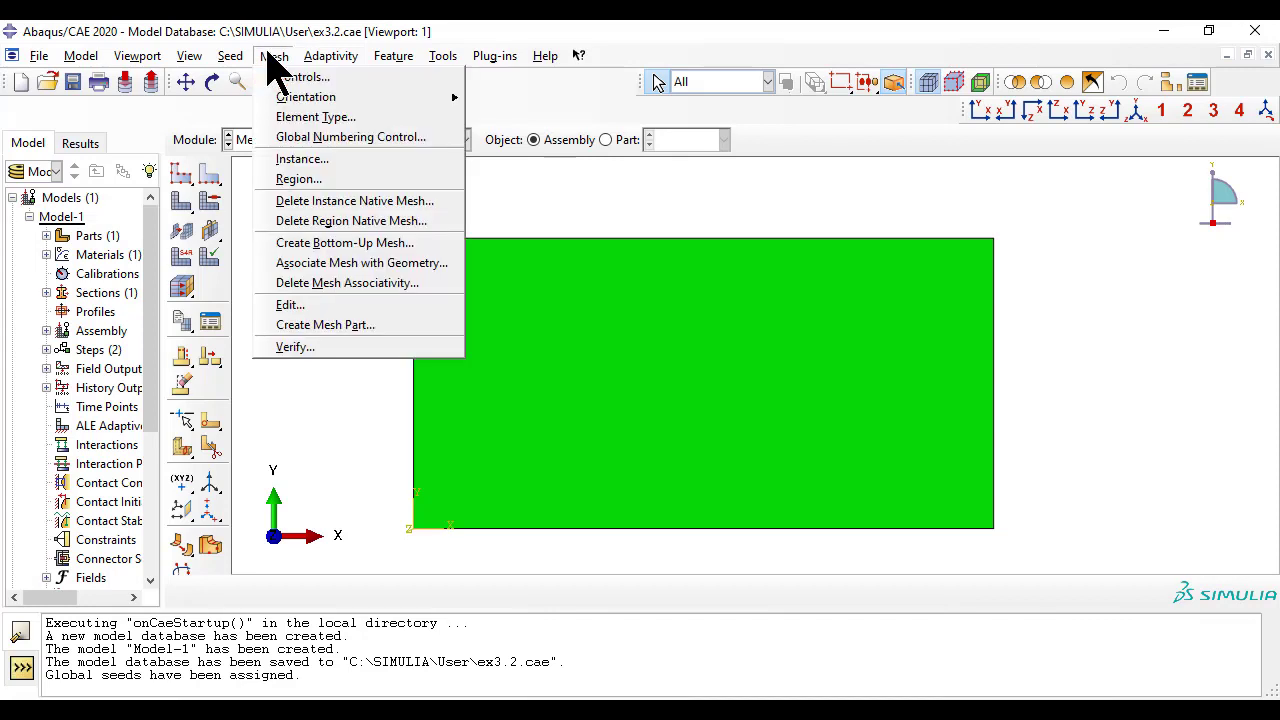
pyautogui.click(322, 162)
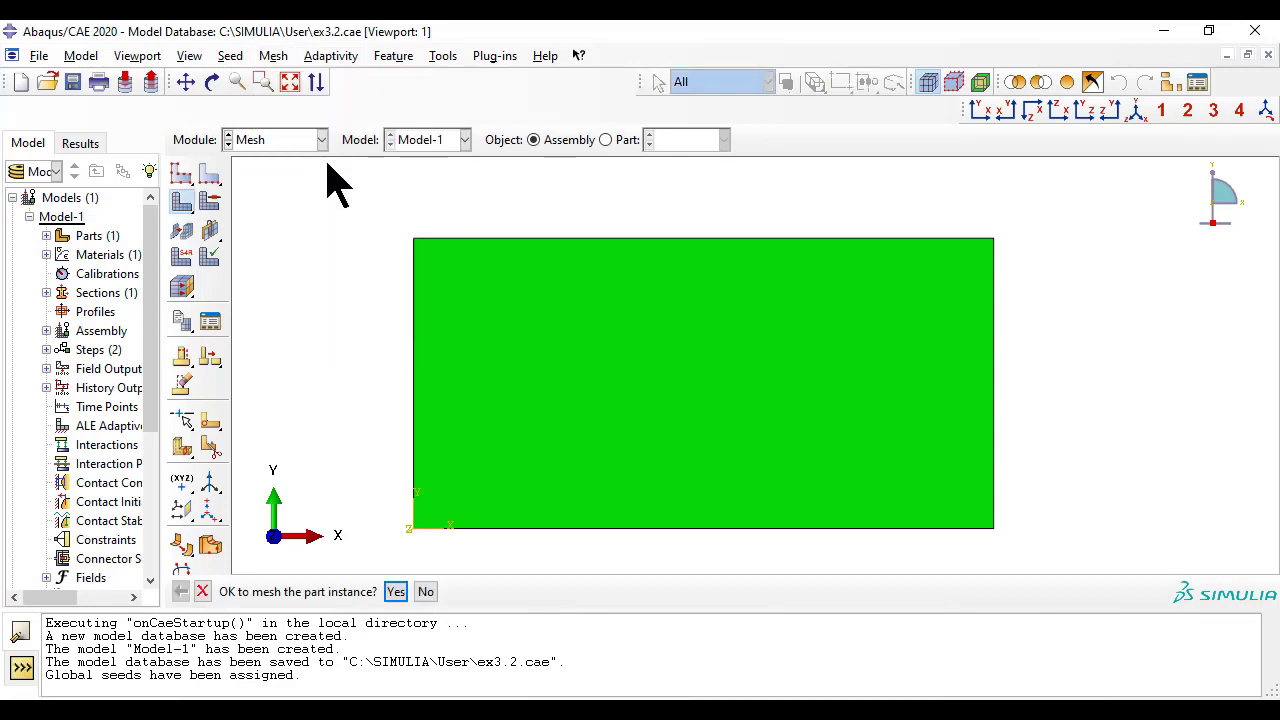
pyautogui.click(397, 592)
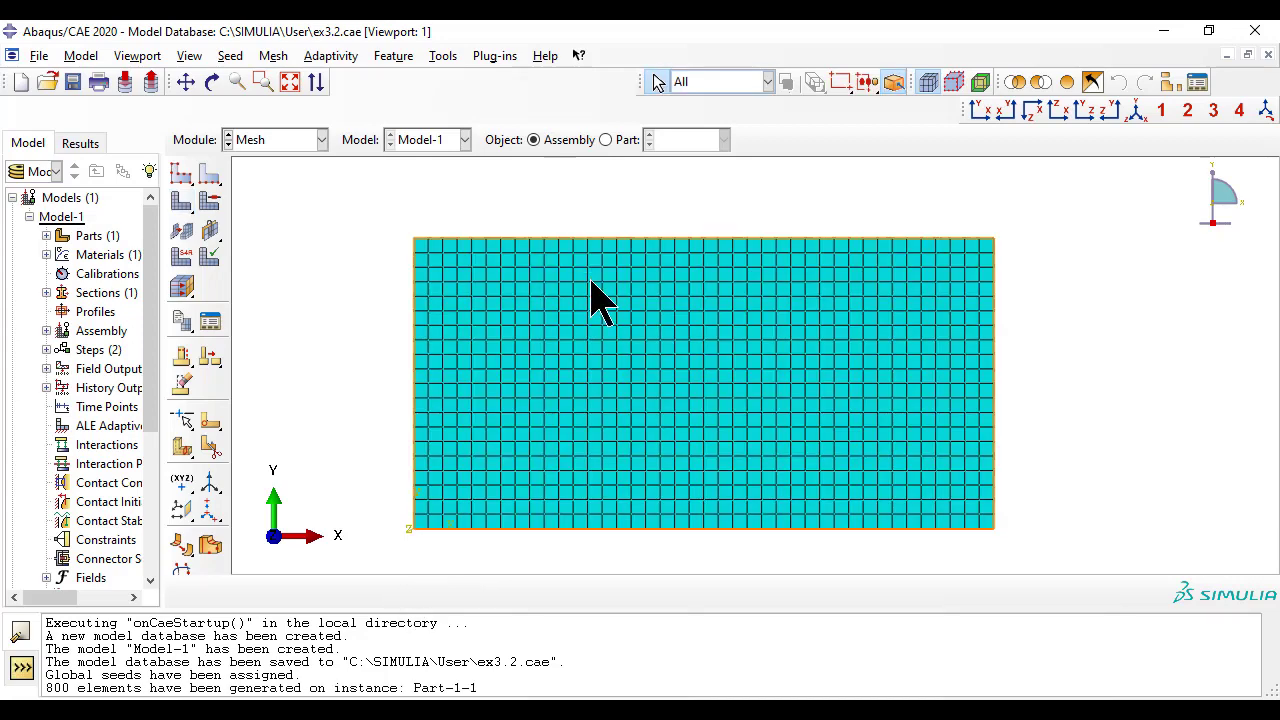
# Step: Switch to the Job module and create Job-1 from Model-1 as a full analysis with the default settings
pyautogui.scroll(1, 617, 300)
pyautogui.click(298, 142)
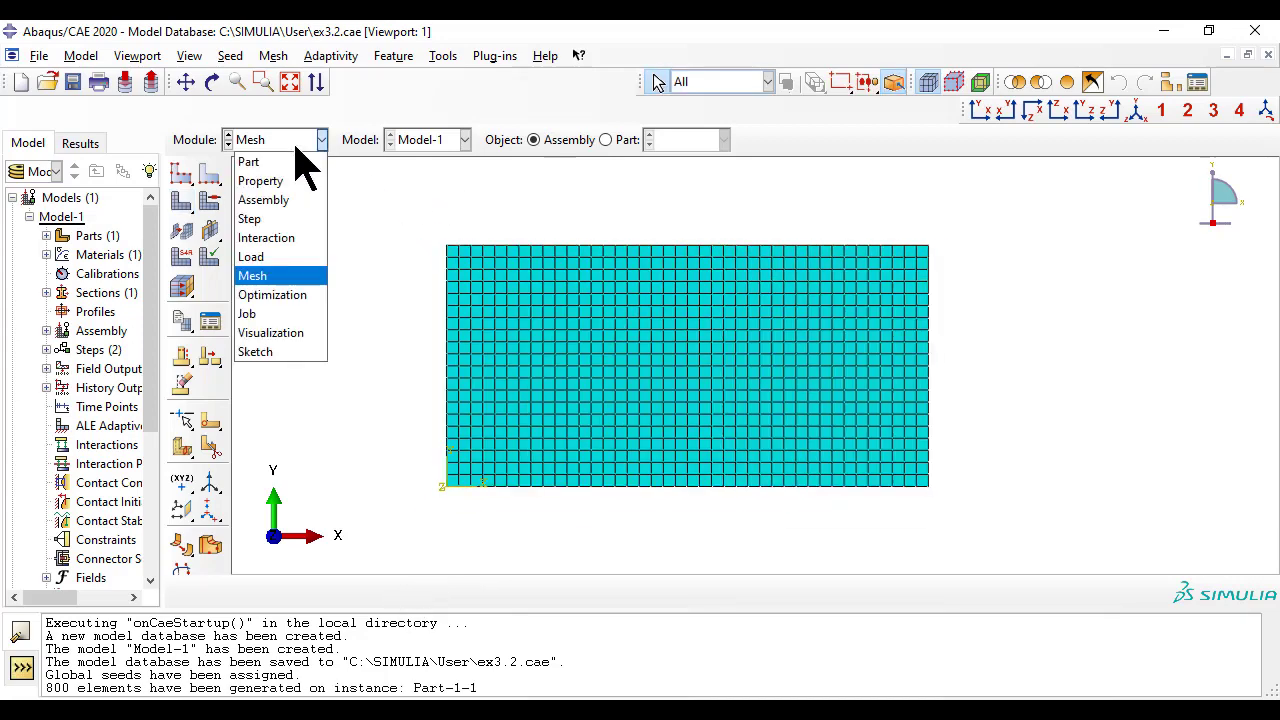
pyautogui.click(274, 316)
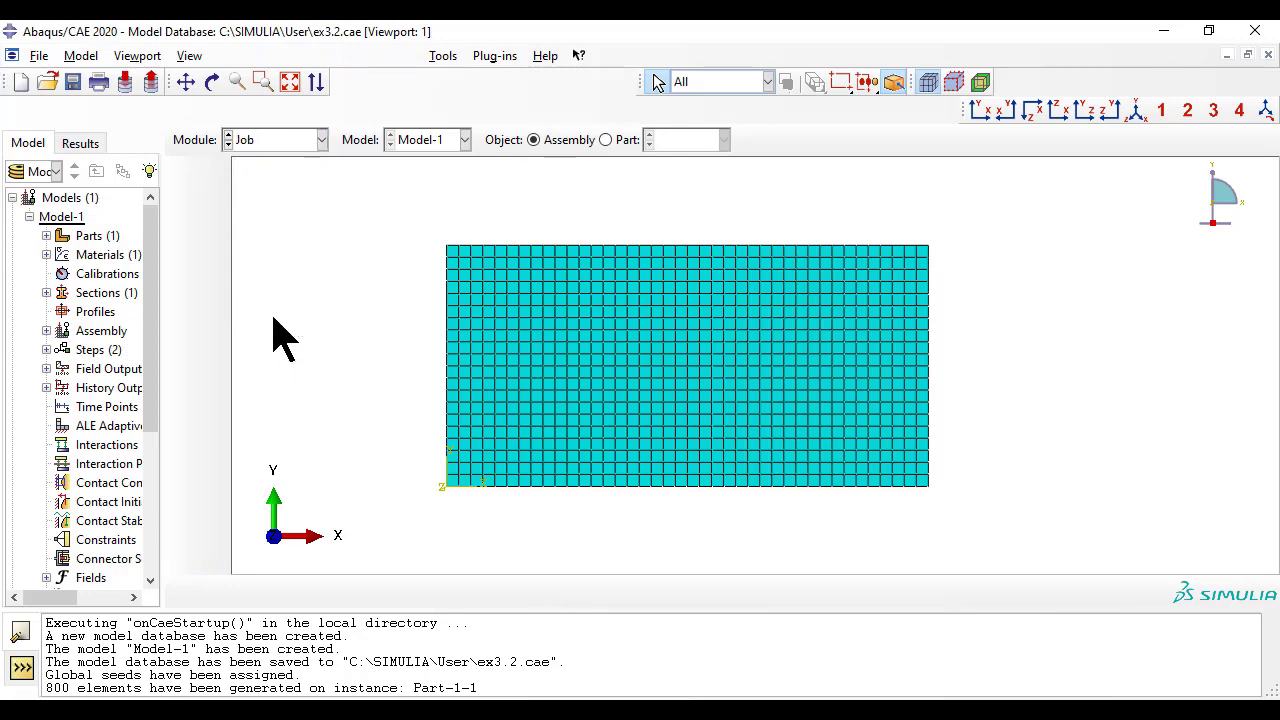
pyautogui.click(234, 57)
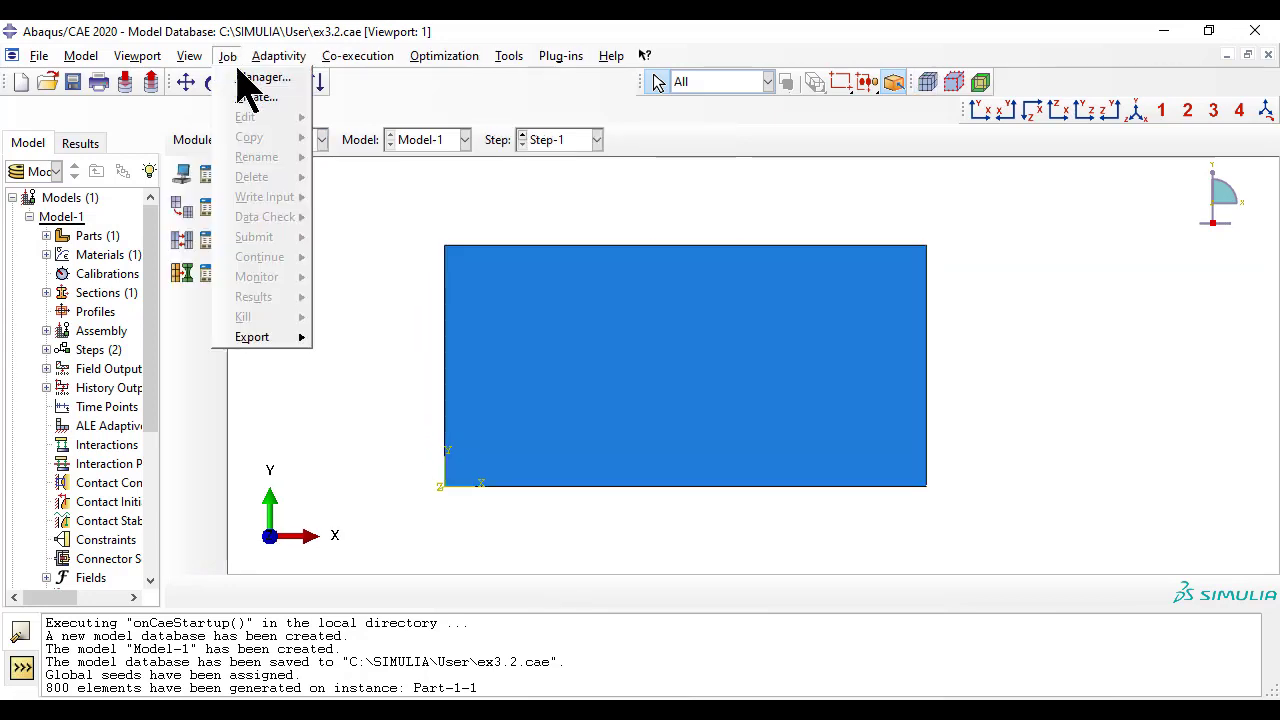
pyautogui.click(248, 80)
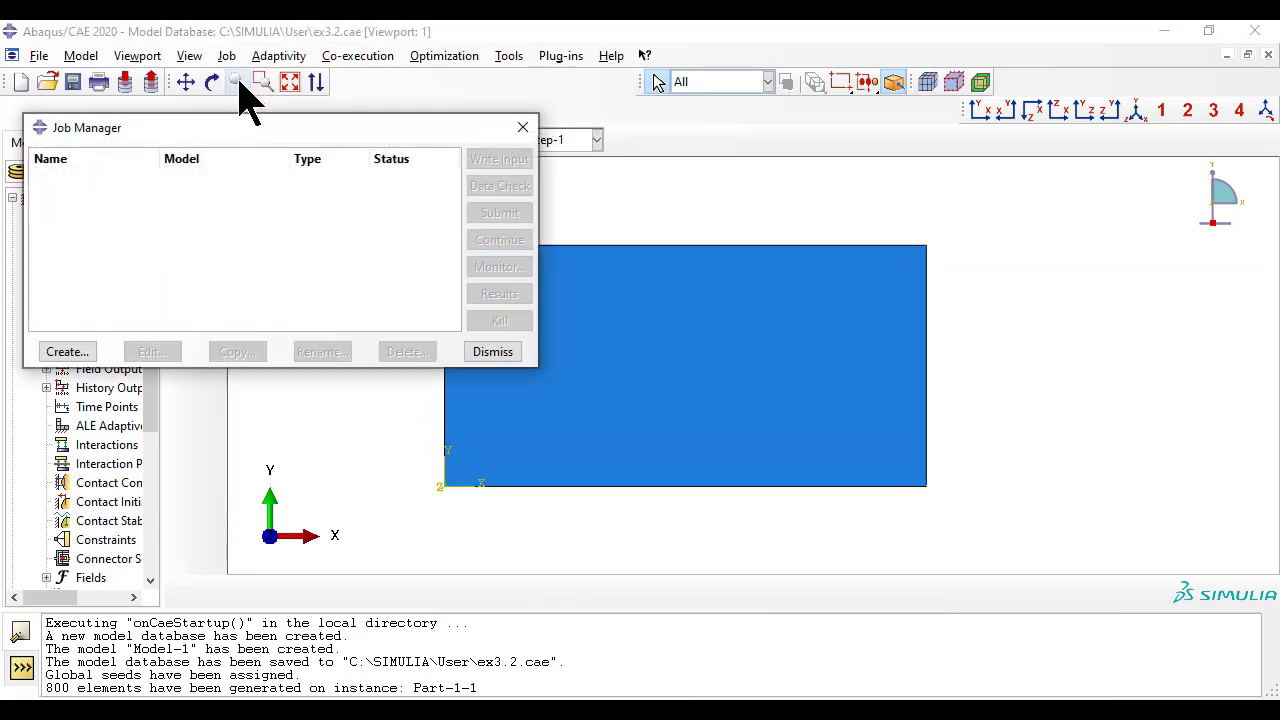
pyautogui.moveTo(212, 128); pyautogui.dragTo(335, 137)
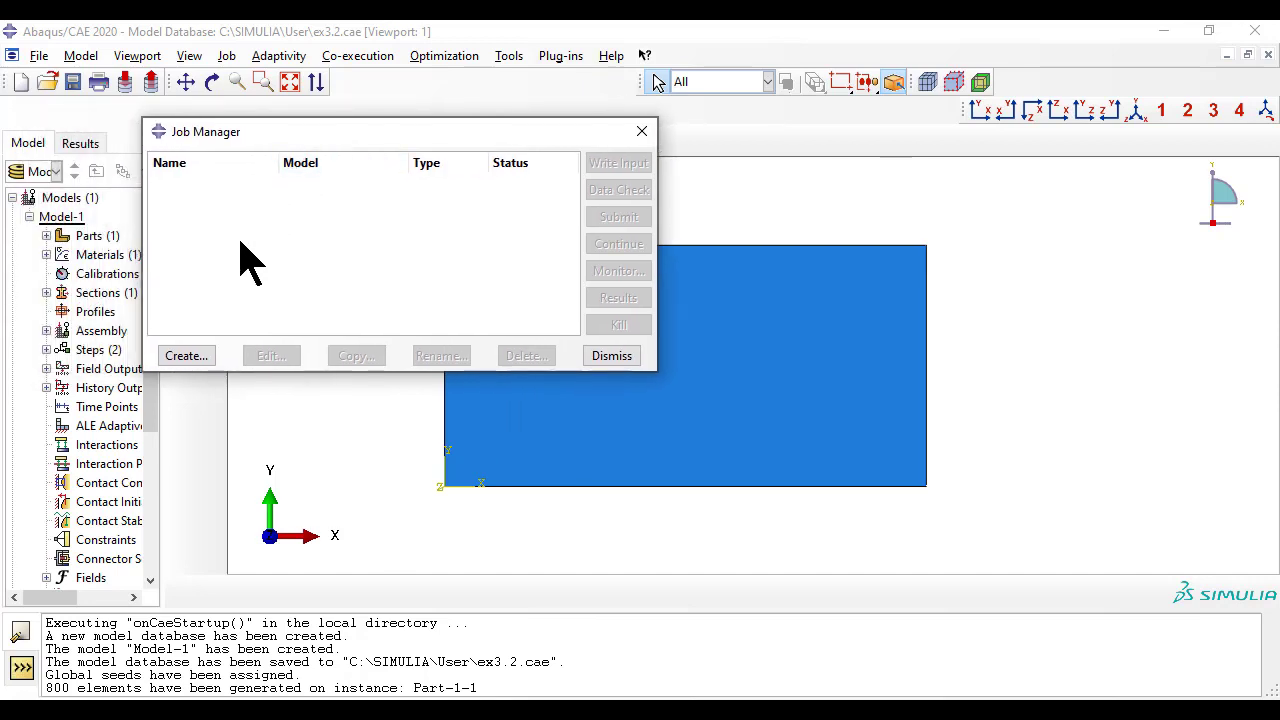
pyautogui.click(186, 356)
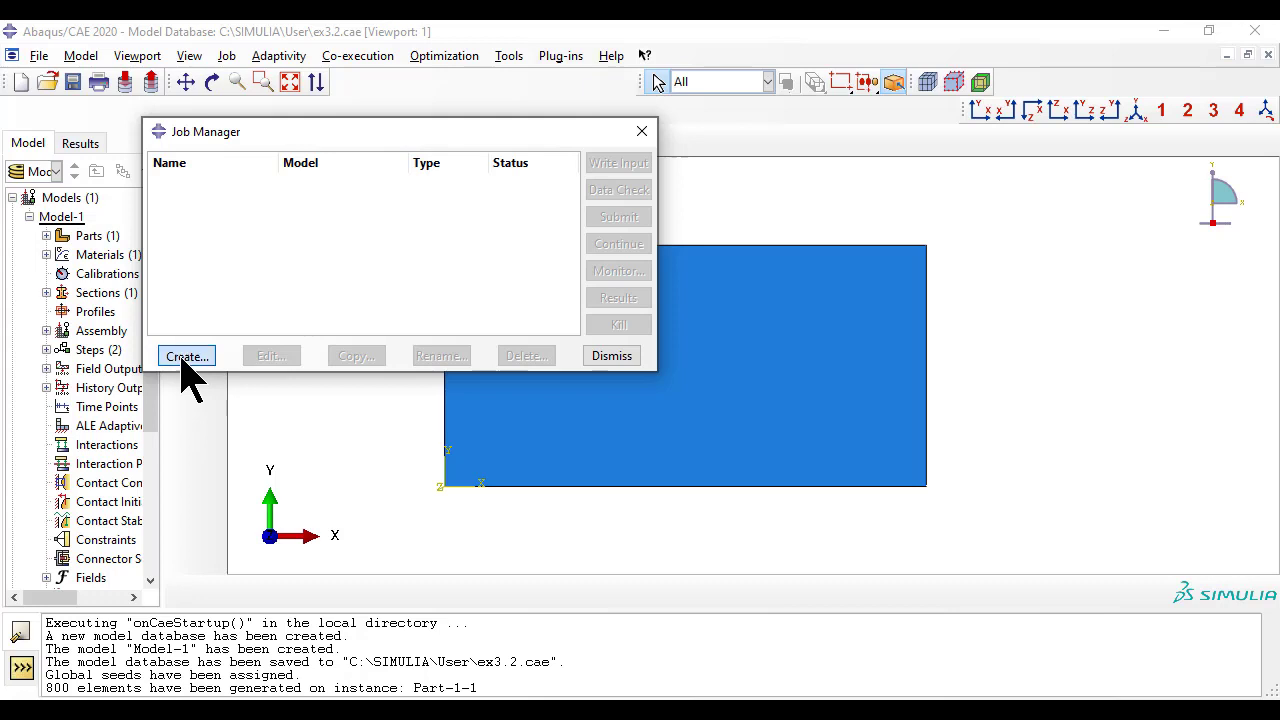
pyautogui.click(395, 260)
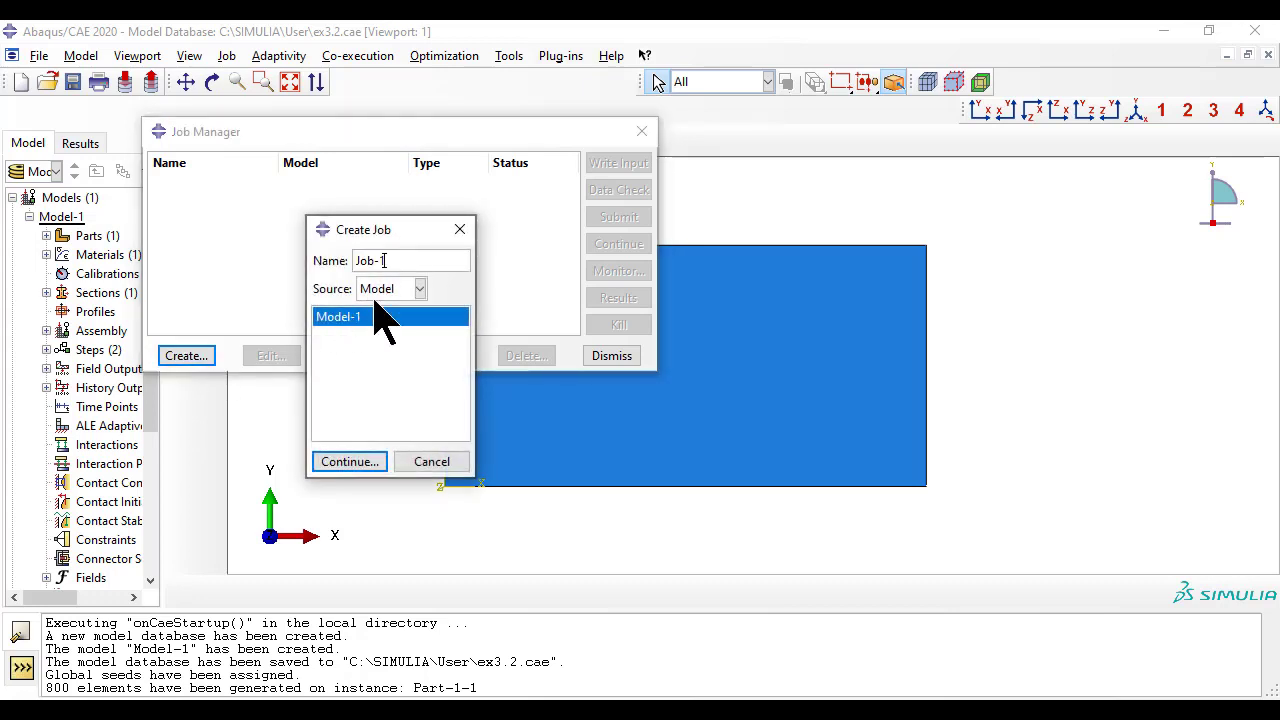
pyautogui.click(330, 464)
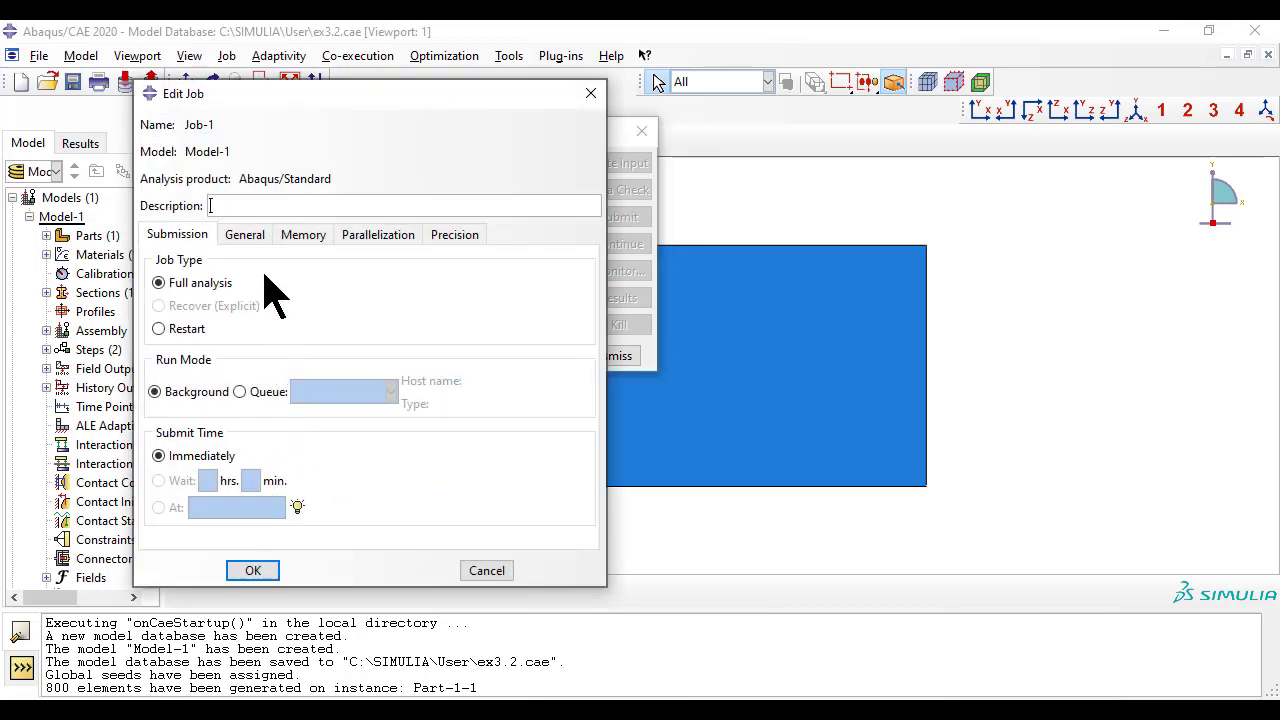
pyautogui.click(252, 572)
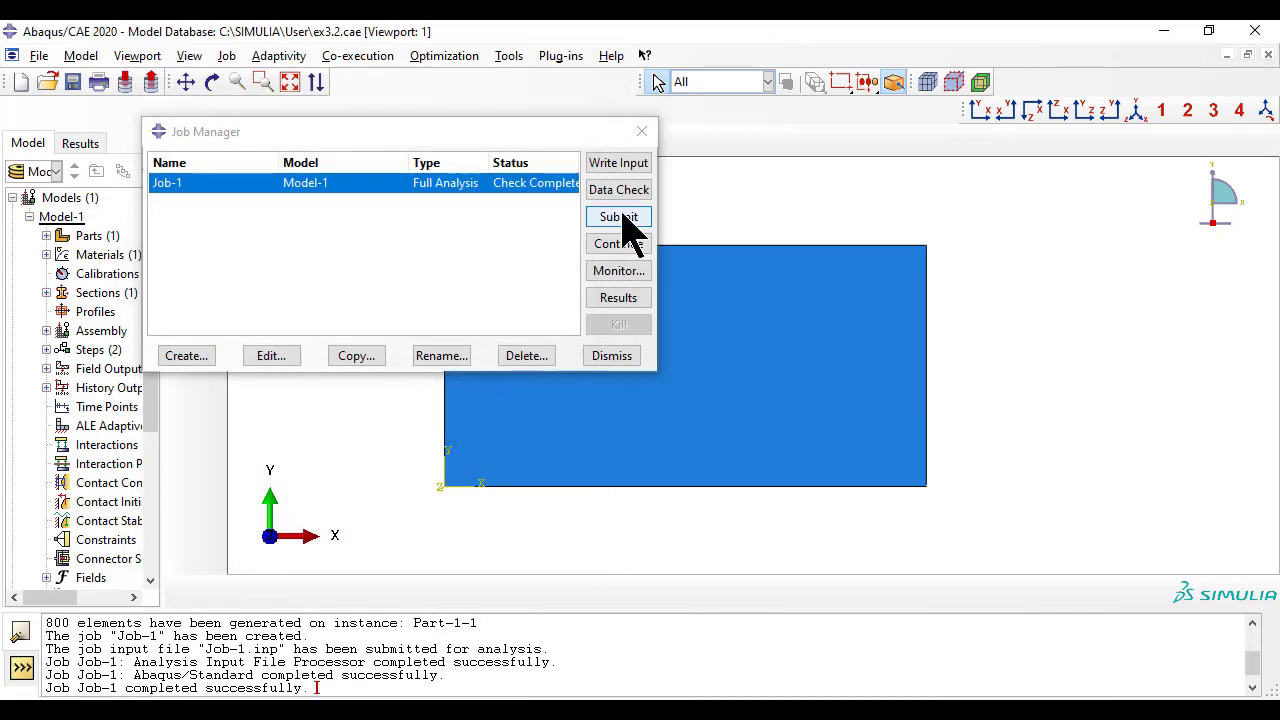
# Step: Submit Job-1 for analysis, overwriting the existing job files, and follow its progress in the message log
pyautogui.click(618, 217)
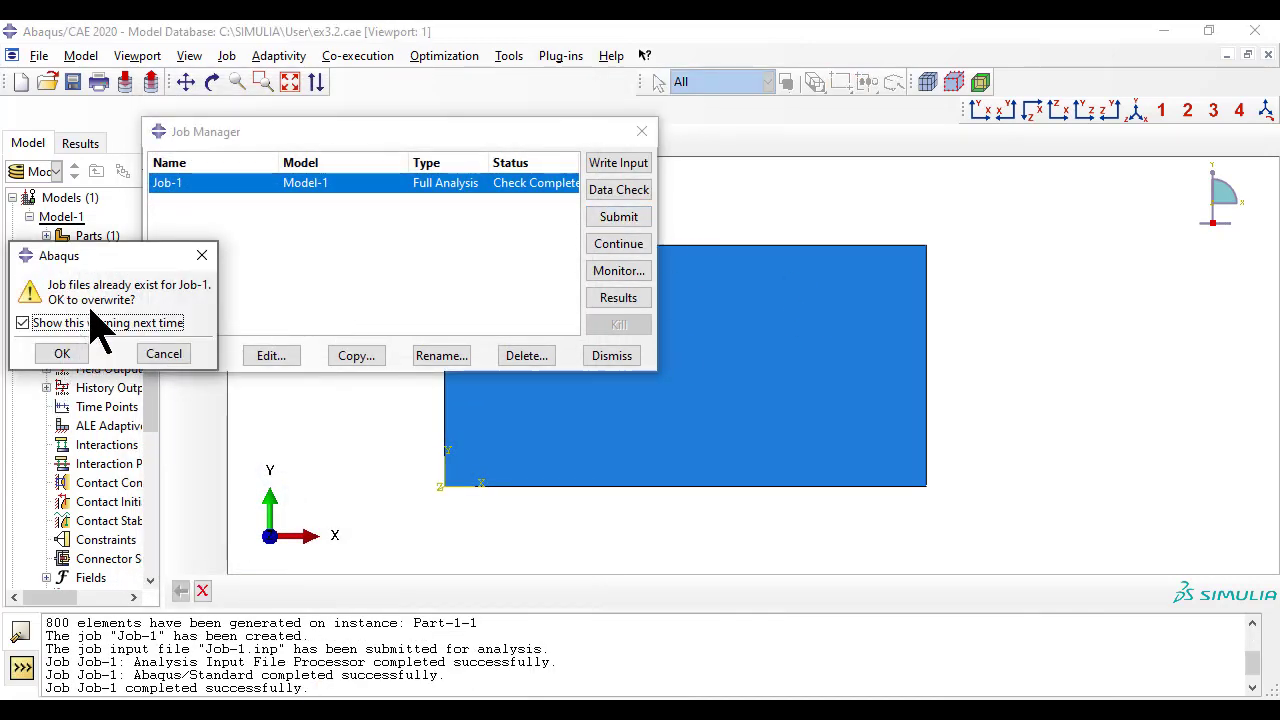
pyautogui.moveTo(115, 257); pyautogui.dragTo(385, 265)
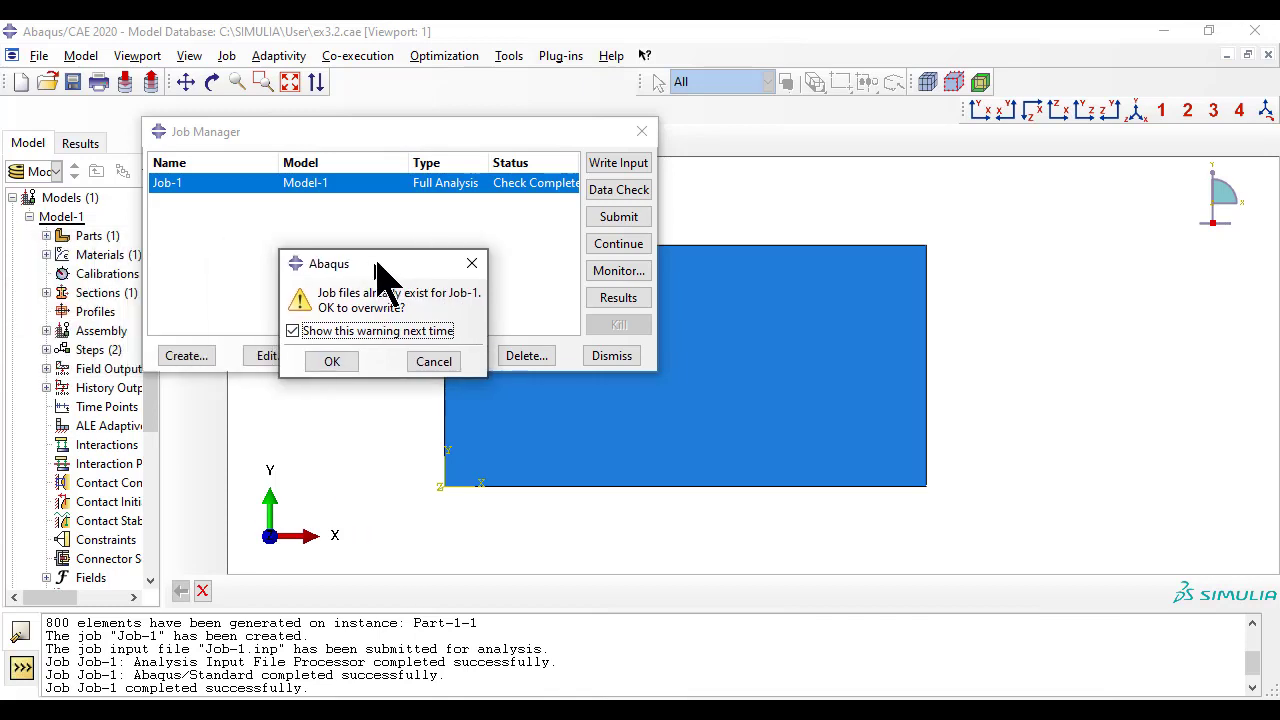
pyautogui.click(320, 362)
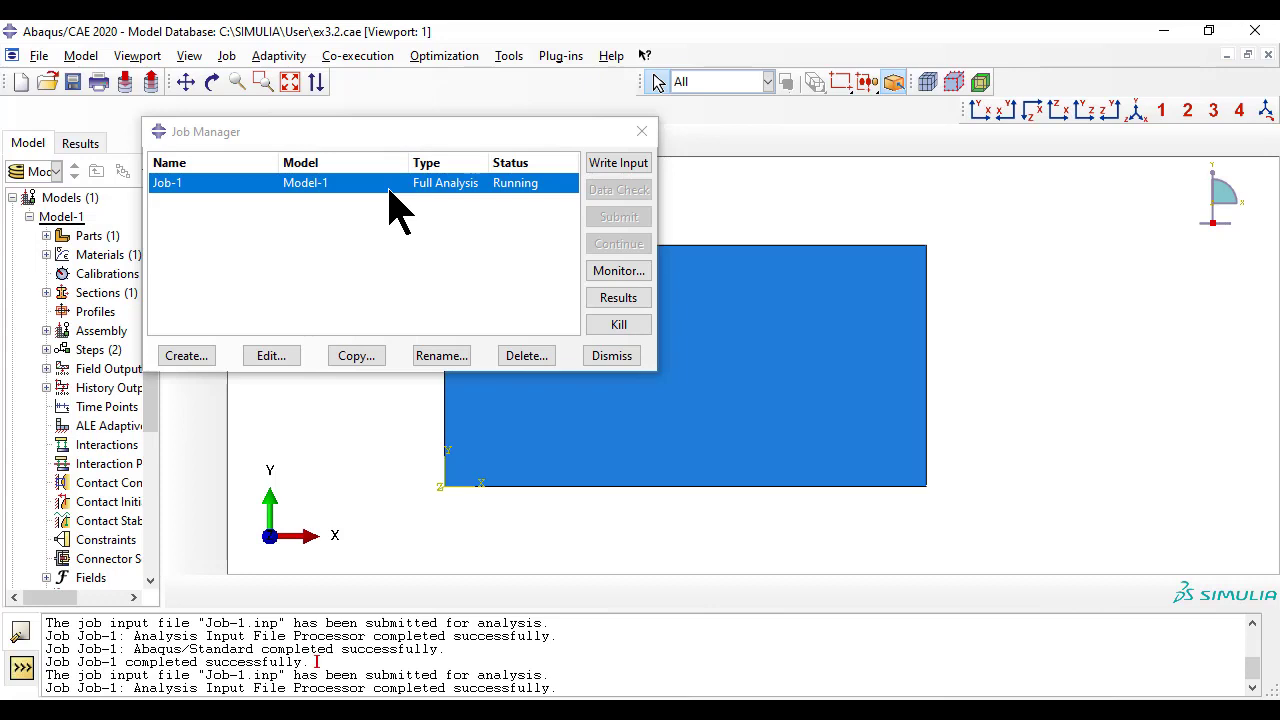
pyautogui.click(389, 193)
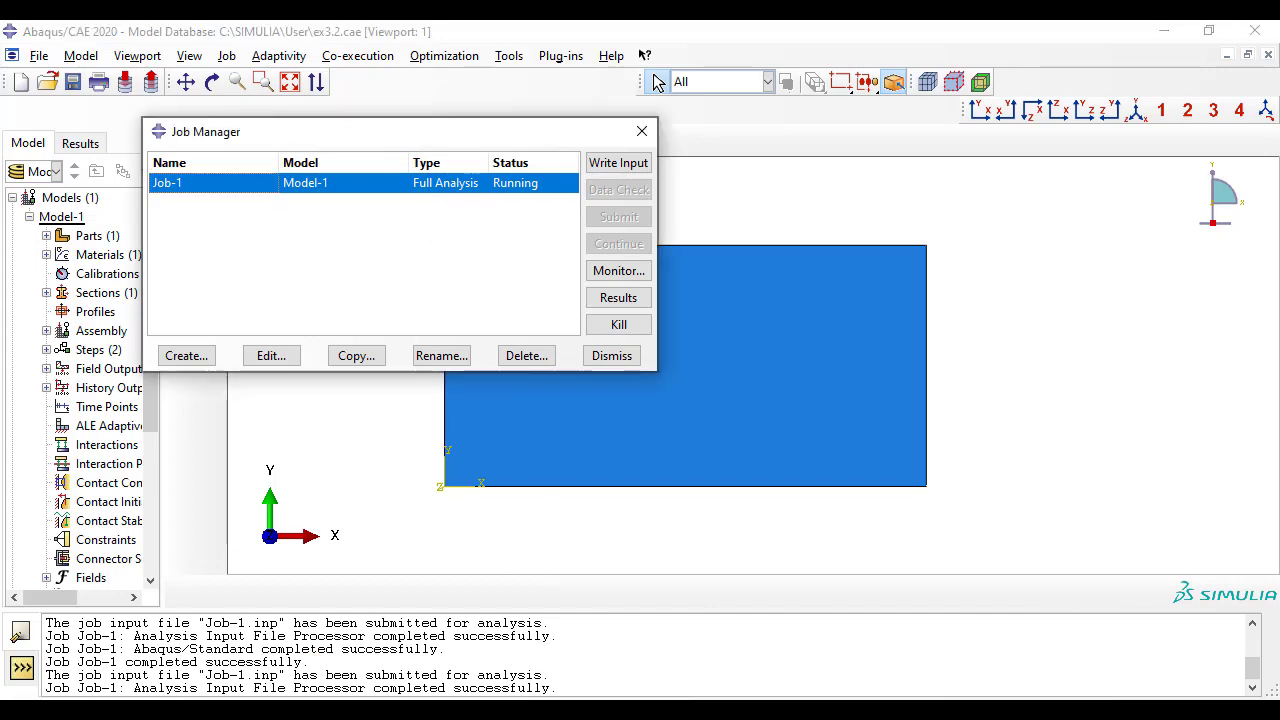
pyautogui.tripleClick(470, 678)
pyautogui.tripleClick(409, 687)
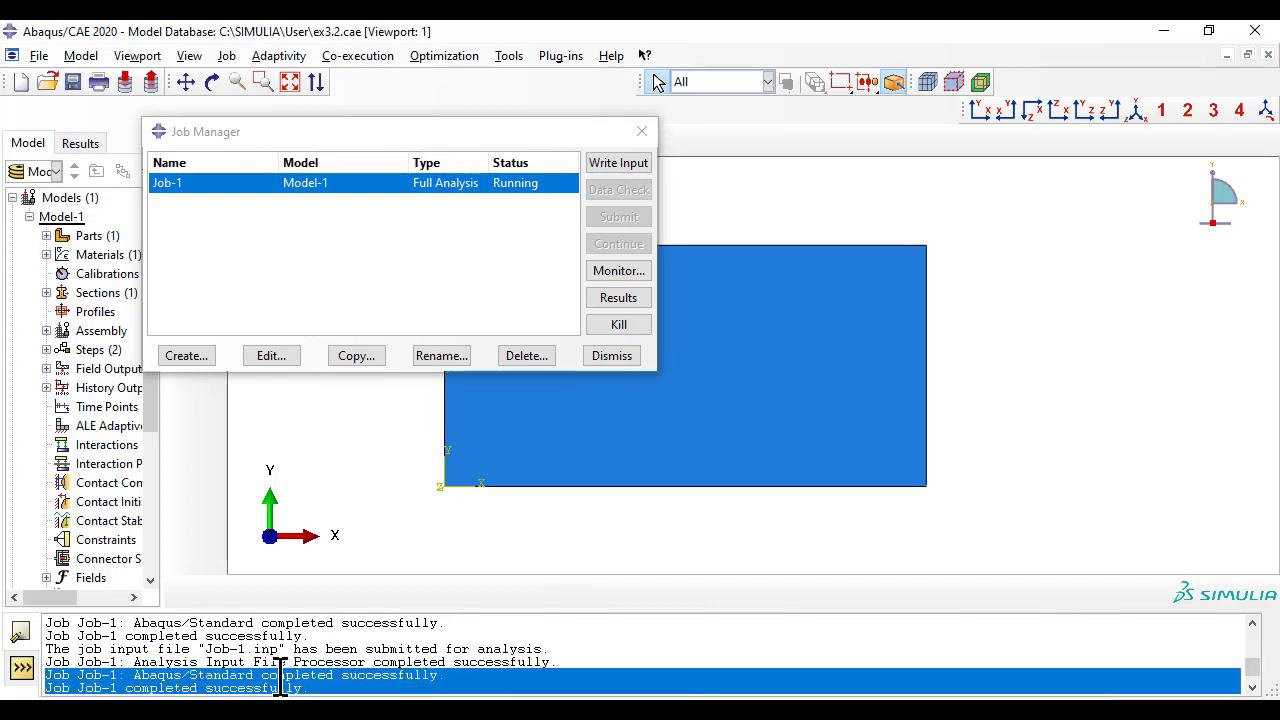
pyautogui.tripleClick(288, 688)
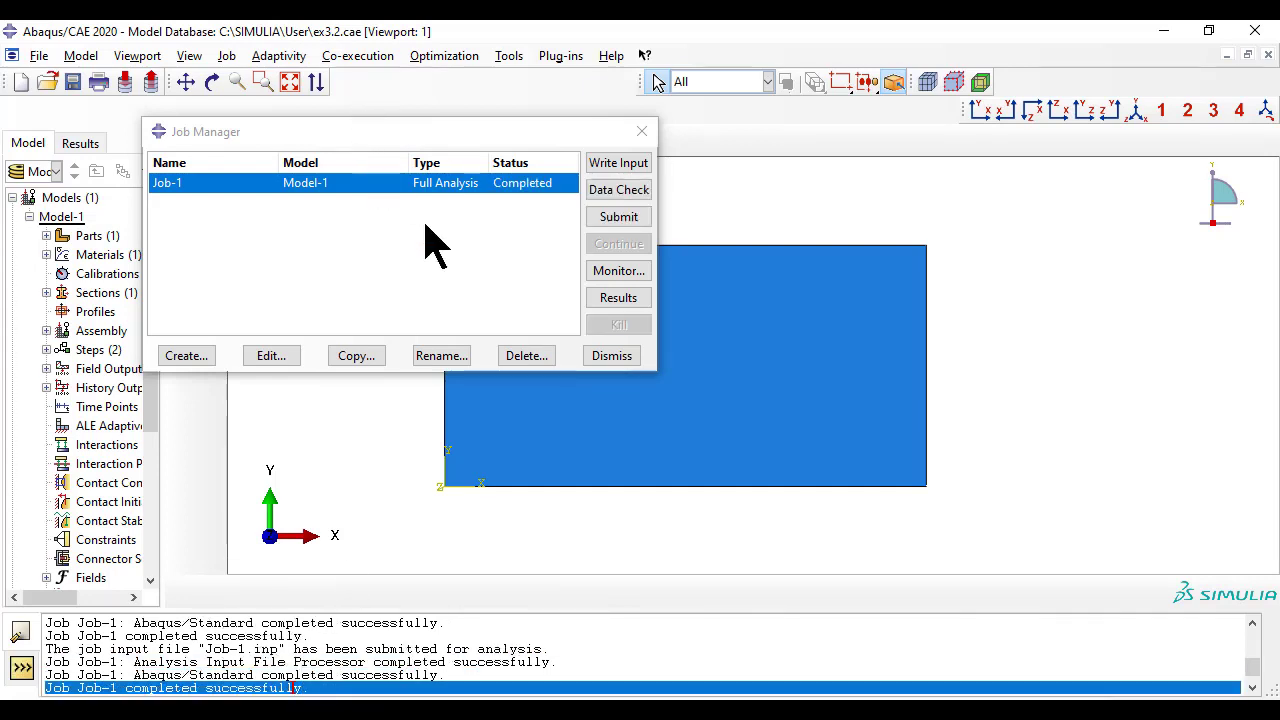
# Step: Open the results of Job-1 and plot the contours on the deformed shape
pyautogui.click(619, 297)
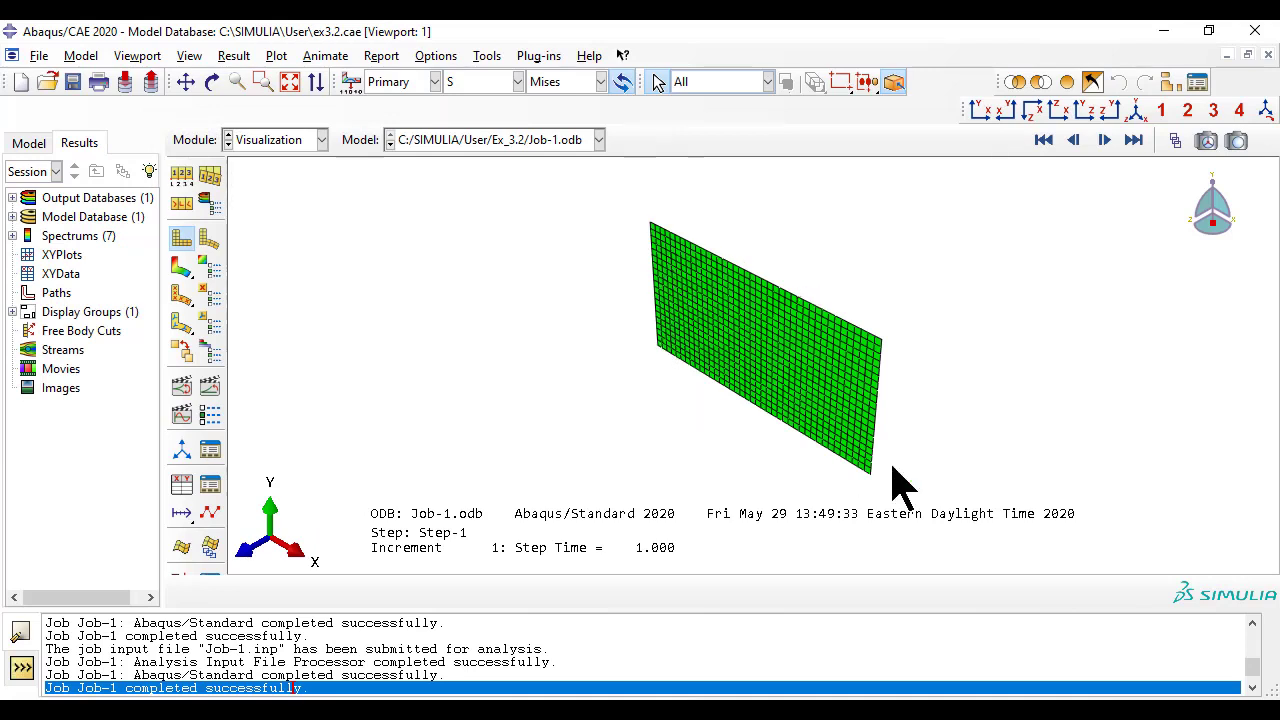
pyautogui.click(281, 58)
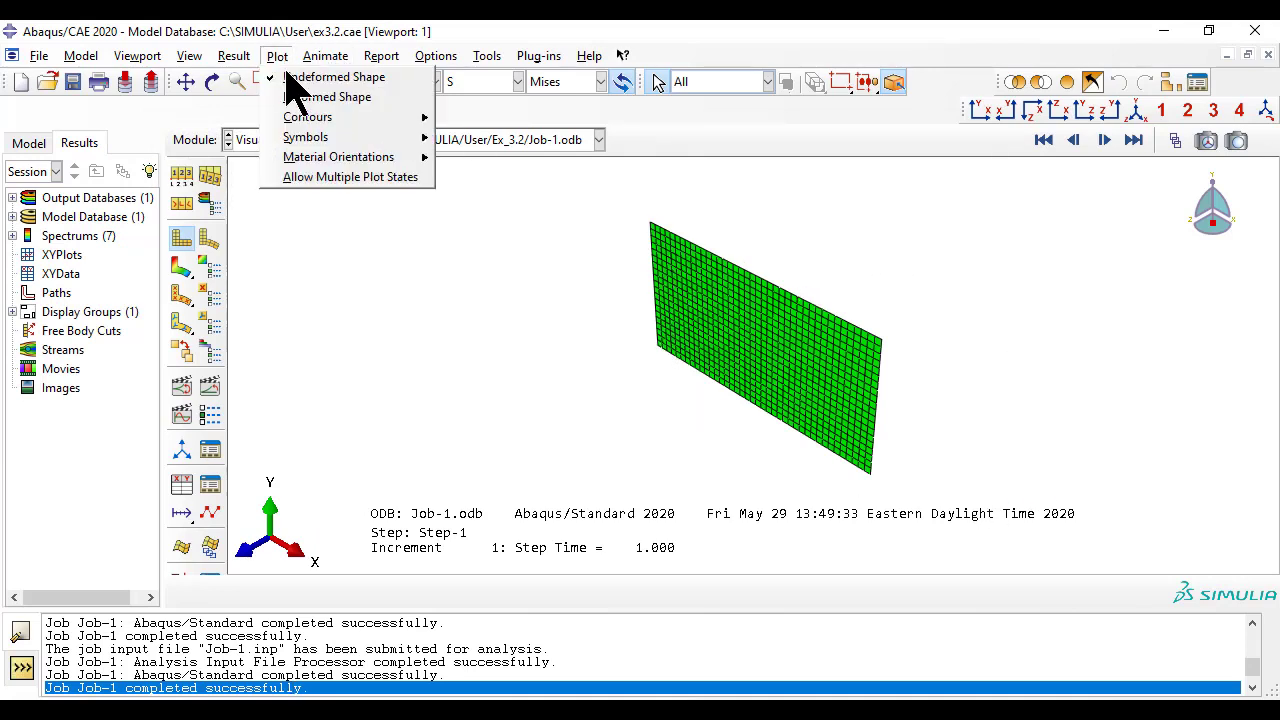
pyautogui.moveTo(305, 117)
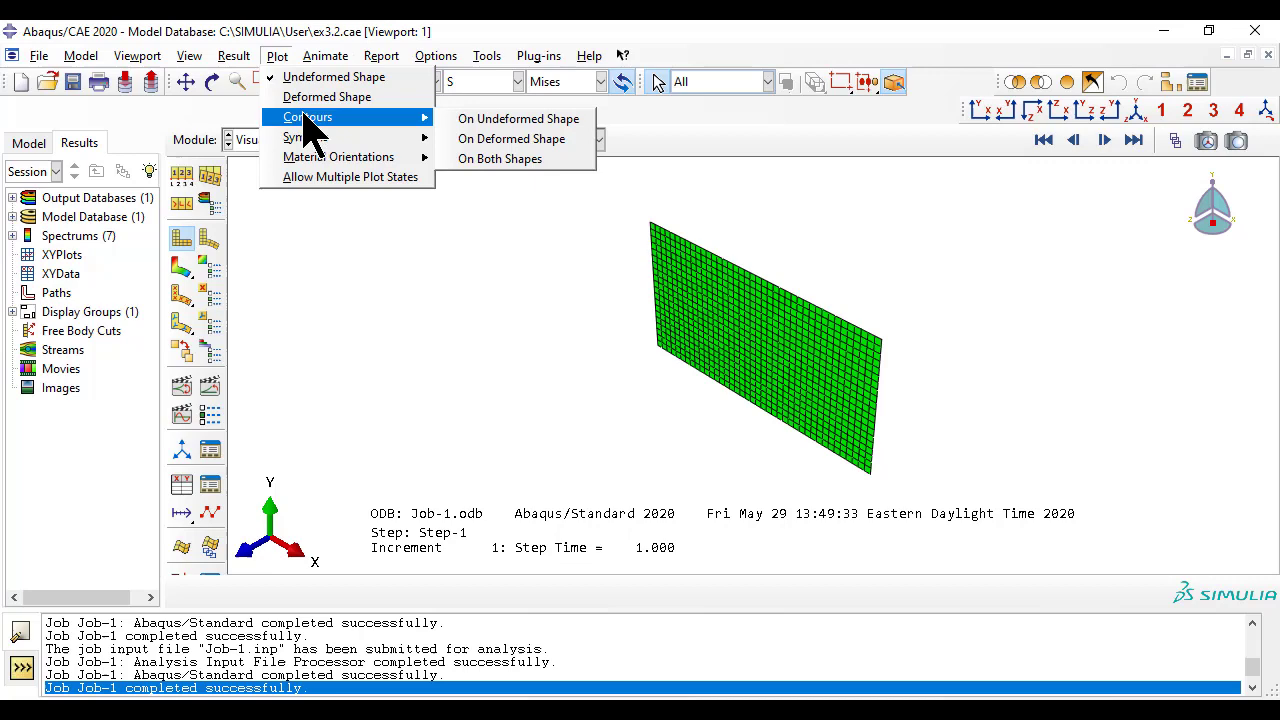
pyautogui.click(495, 140)
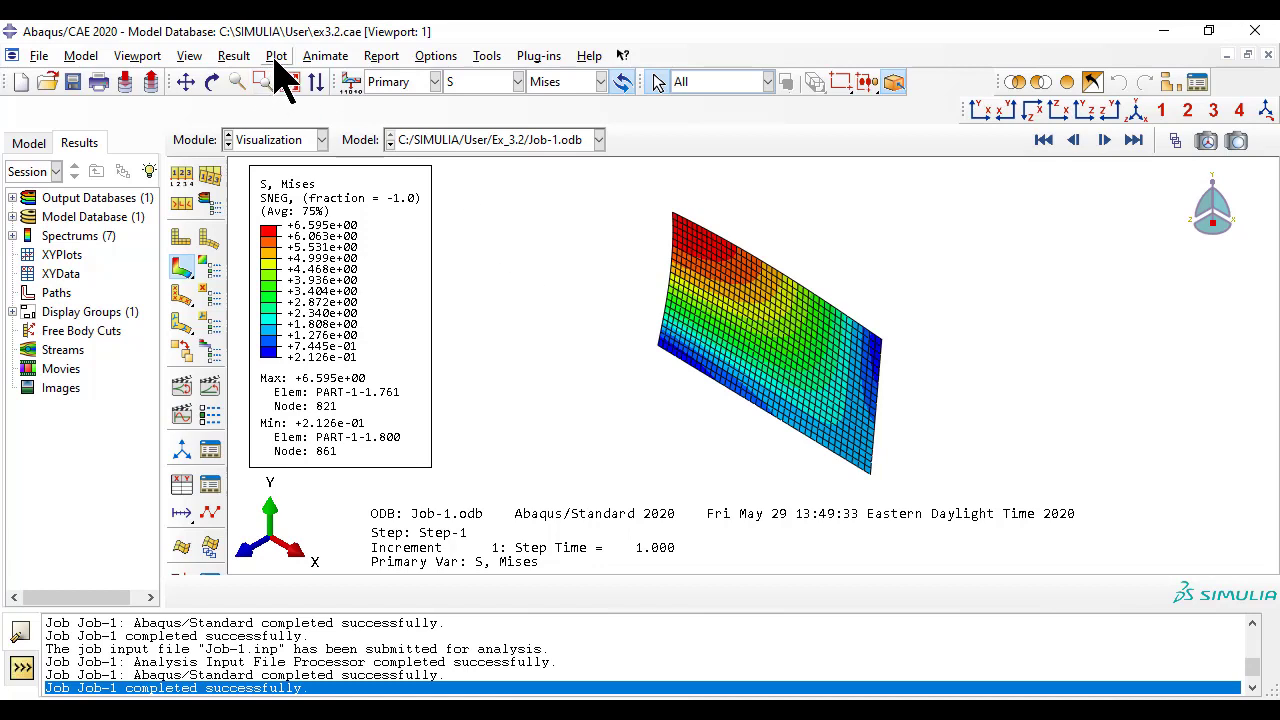
# Step: Set the primary field output variable to component U3 of the spatial displacement U and show the plate's contour plot in the XY view
pyautogui.click(232, 57)
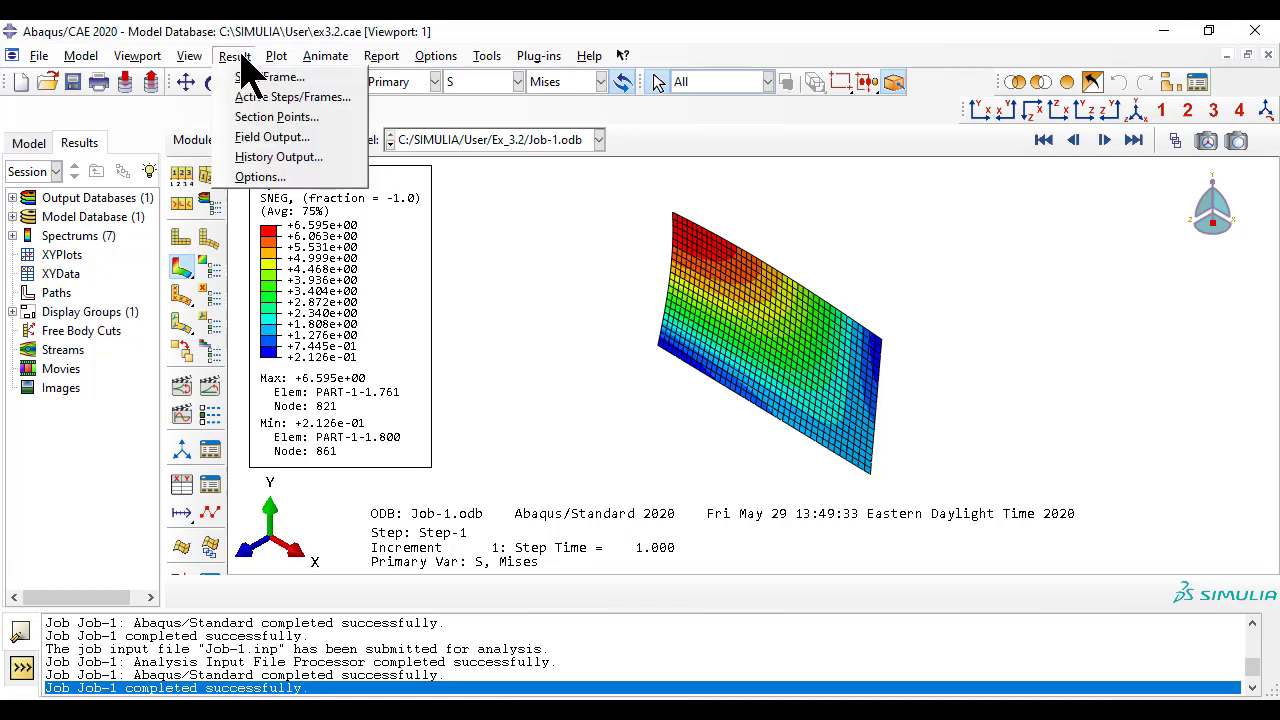
pyautogui.click(272, 137)
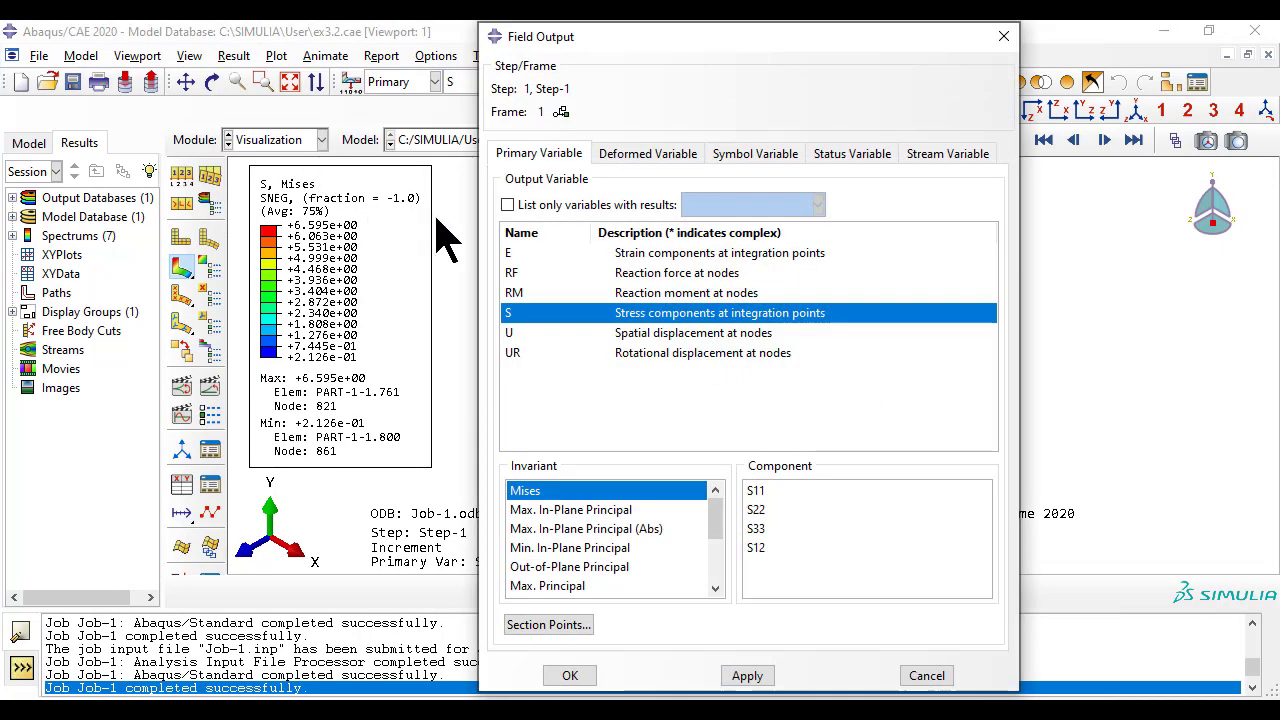
pyautogui.click(549, 332)
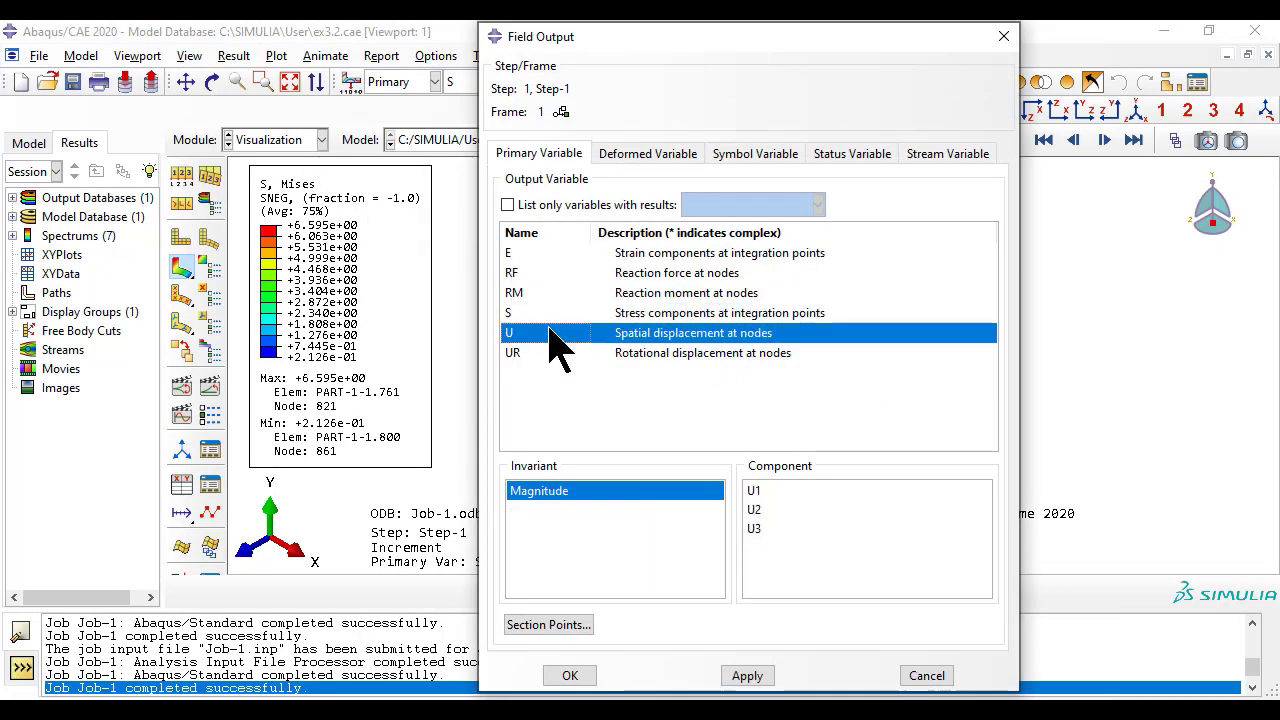
pyautogui.click(758, 530)
pyautogui.click(748, 676)
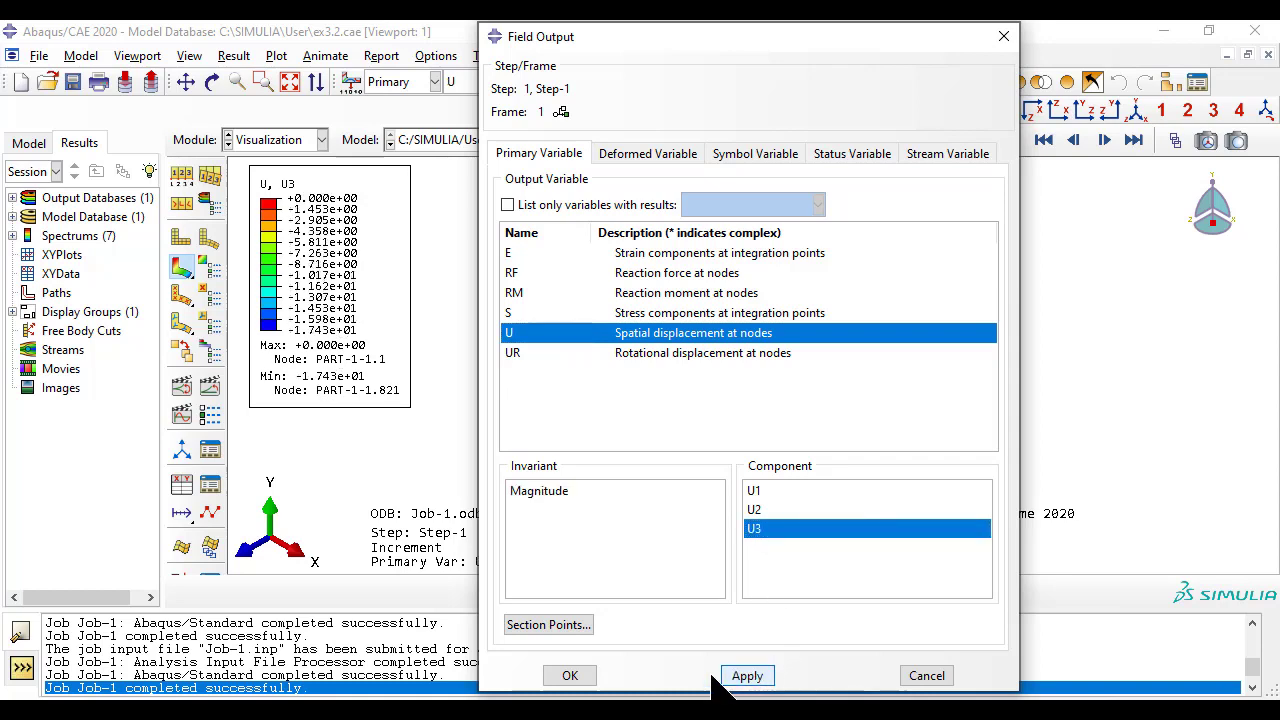
pyautogui.click(570, 677)
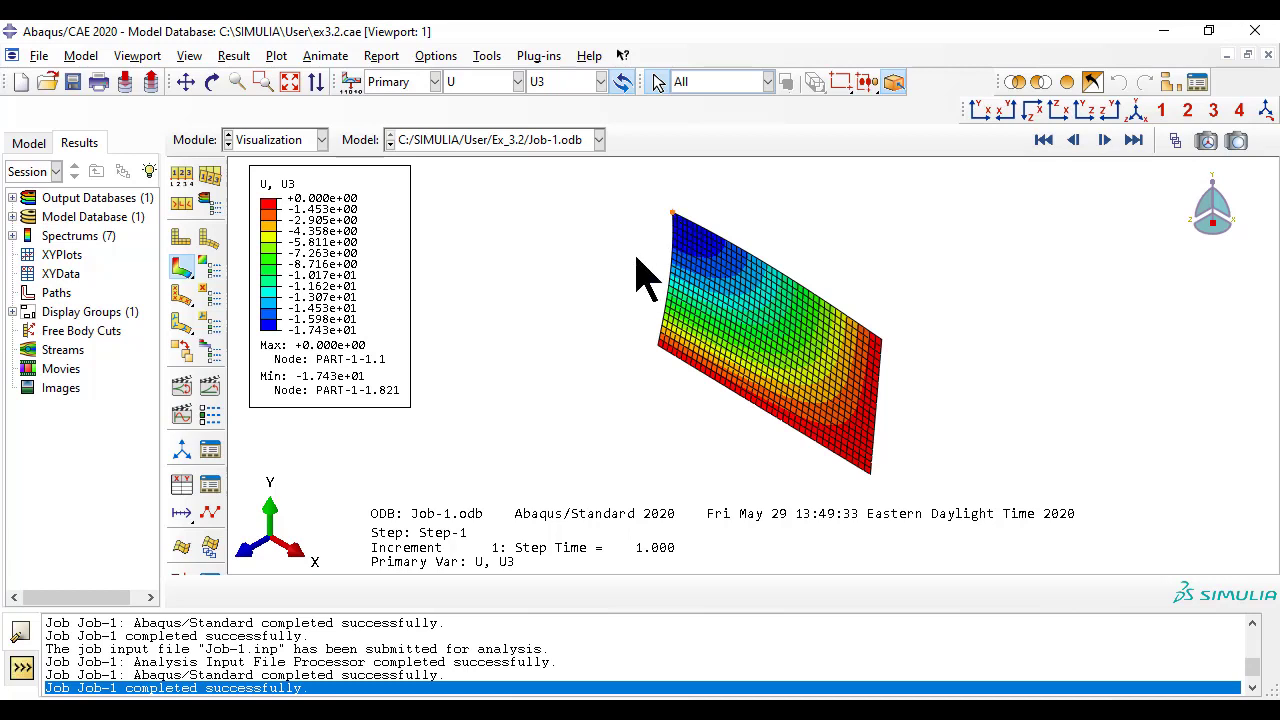
pyautogui.click(983, 111)
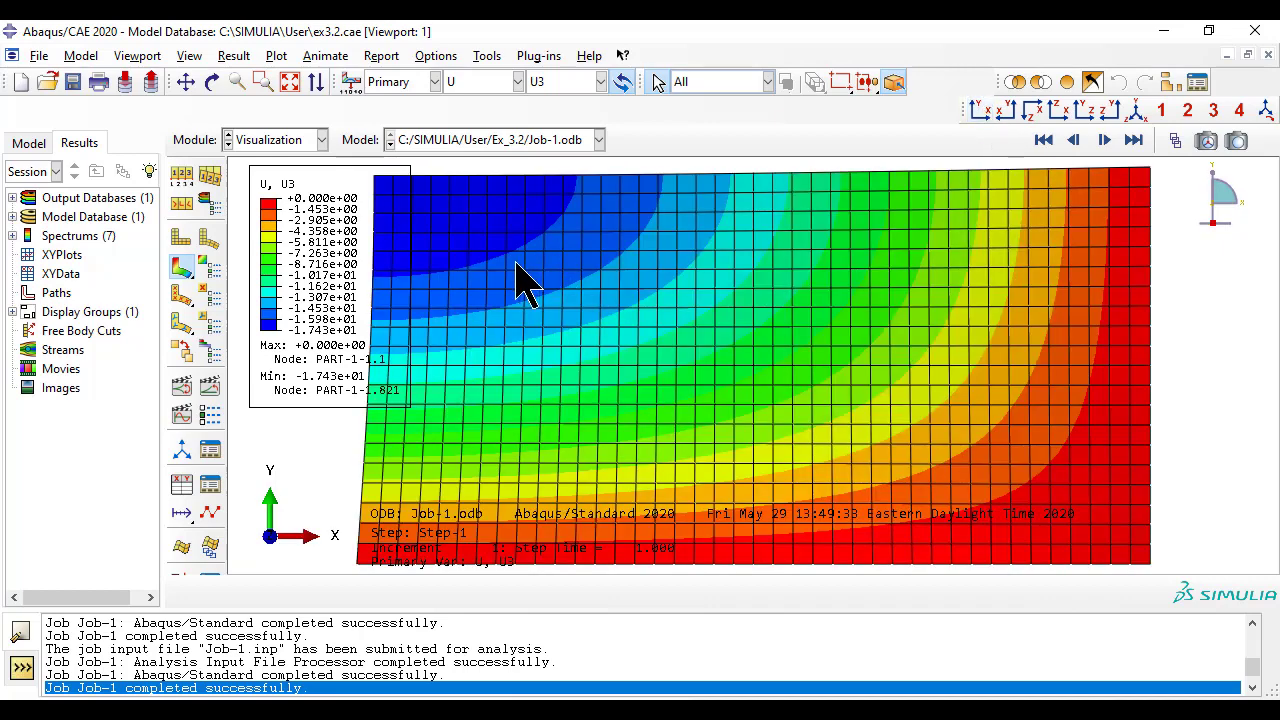
pyautogui.scroll(1, 520, 285)
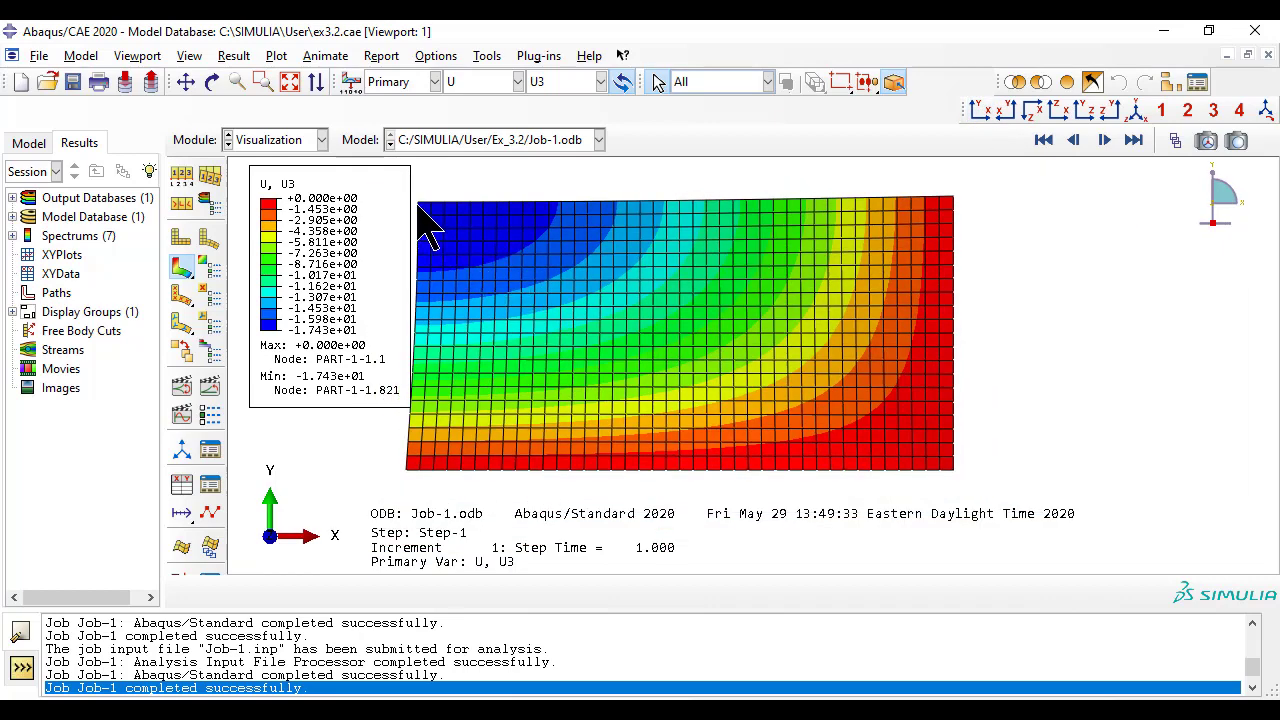